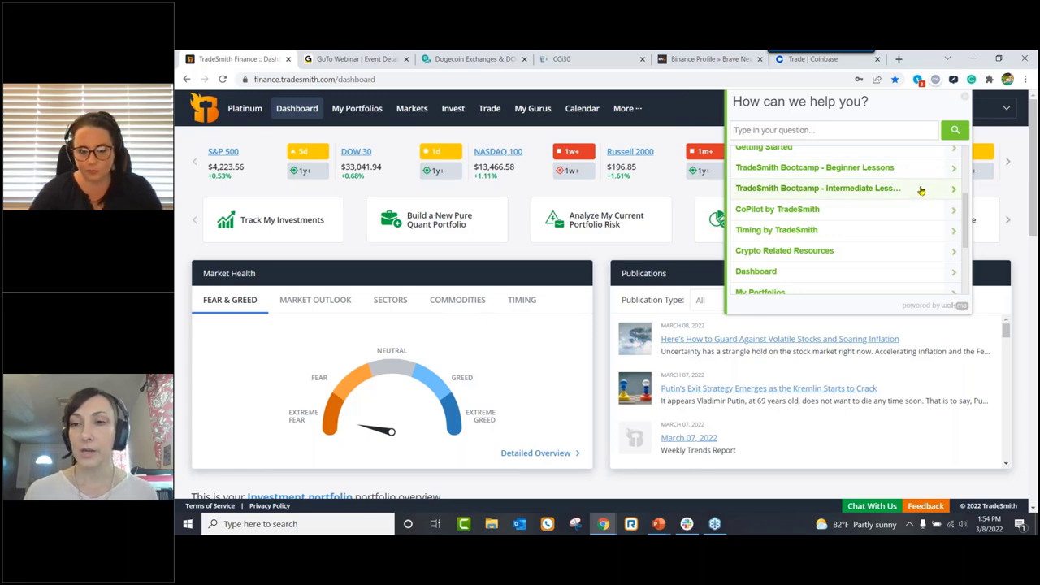
- Open 'Bootcamp Webinar Signup' under TradeSmith Bootcamp - Intermediate Lessons in the Help panel
left_click(920, 190)
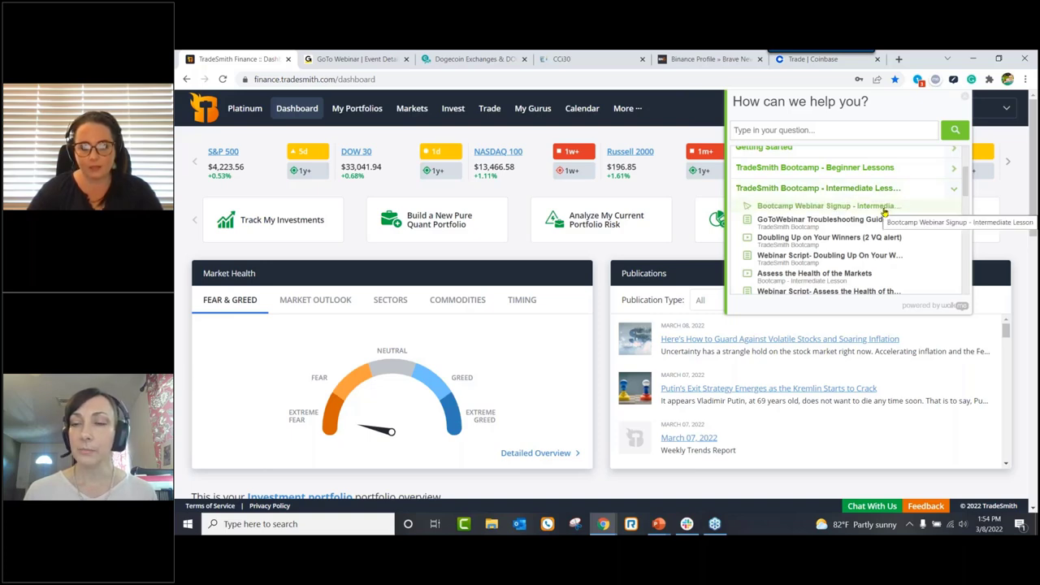
left_click(884, 211)
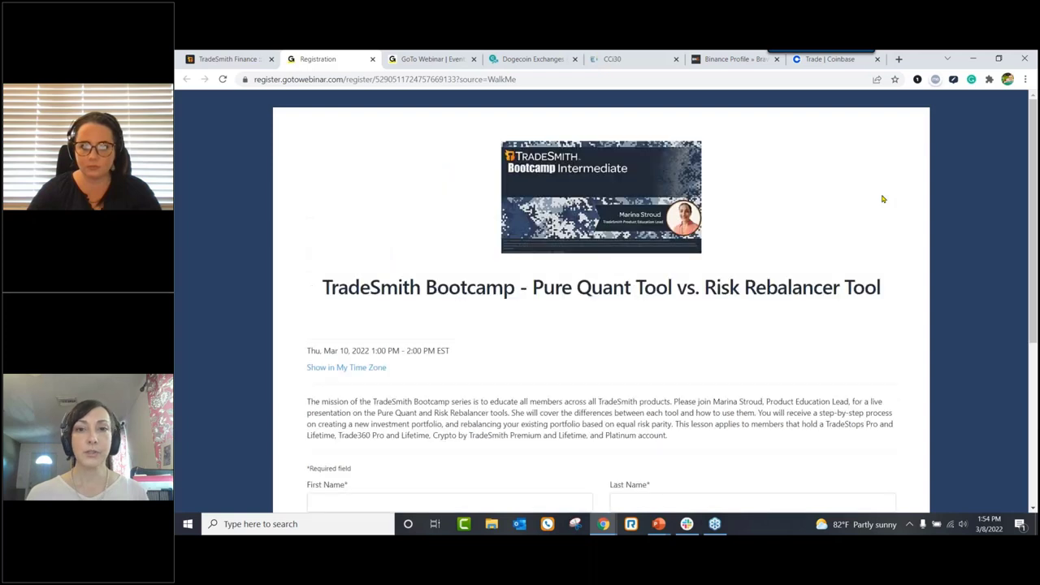
- Review the 'Pure Quant Tool vs. Risk Rebalancer Tool' title and name/email fields, then return to TradeSmith
left_click_drag(1030, 276, 1032, 374)
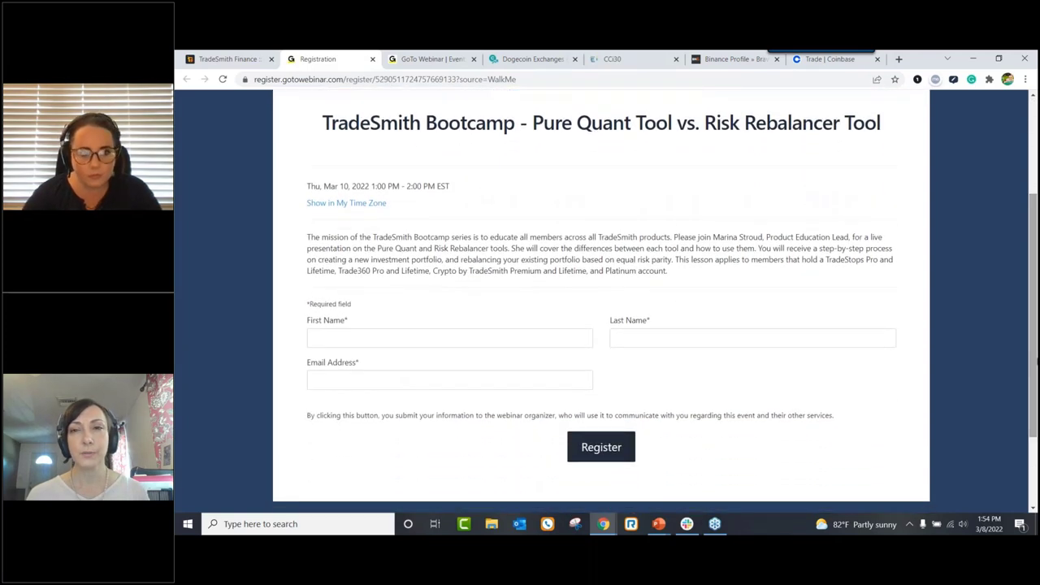
left_click_drag(532, 122, 887, 133)
left_click(868, 155)
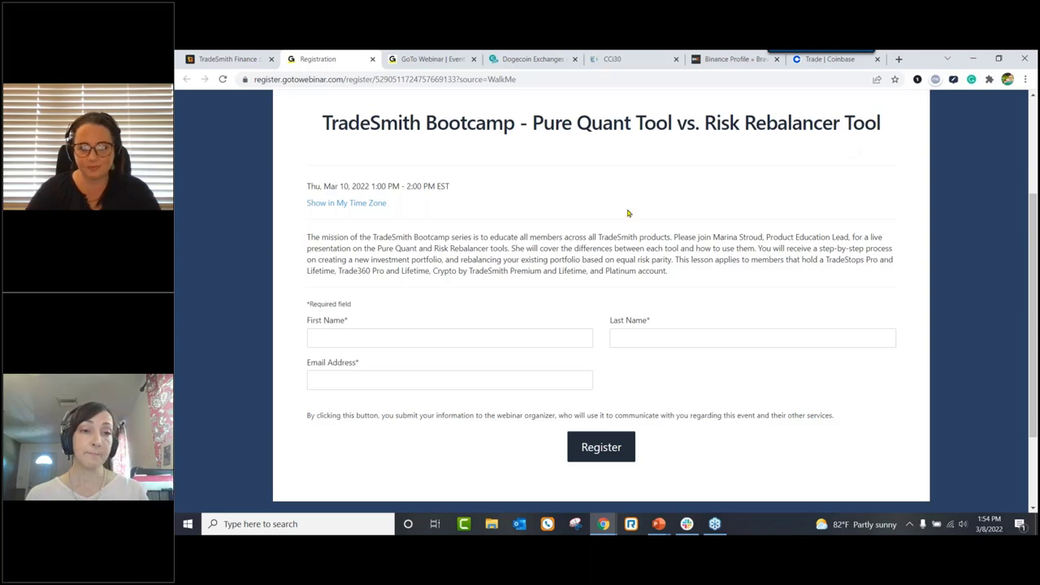
left_click(345, 333)
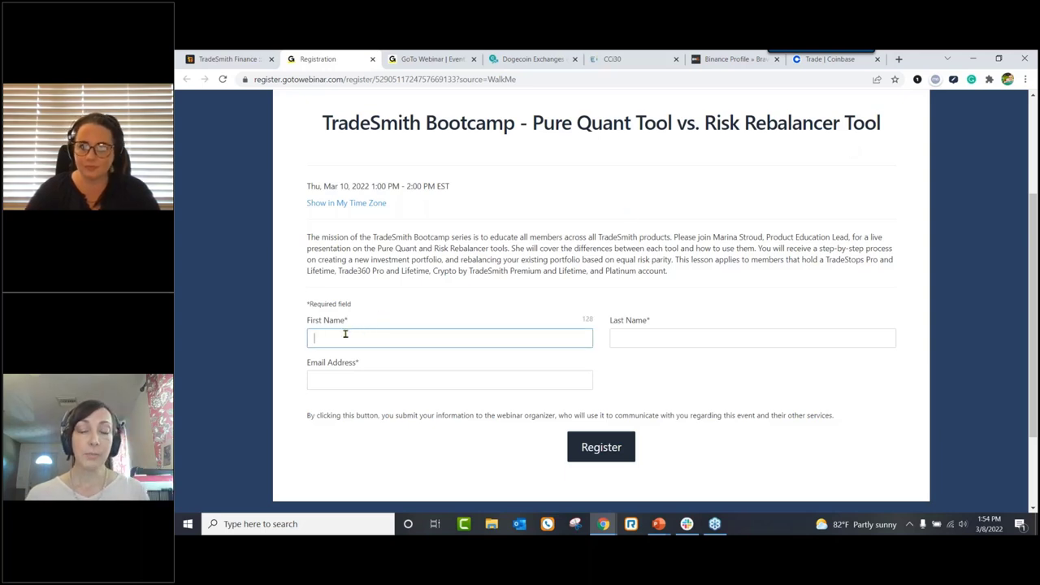
left_click(627, 346)
left_click(354, 382)
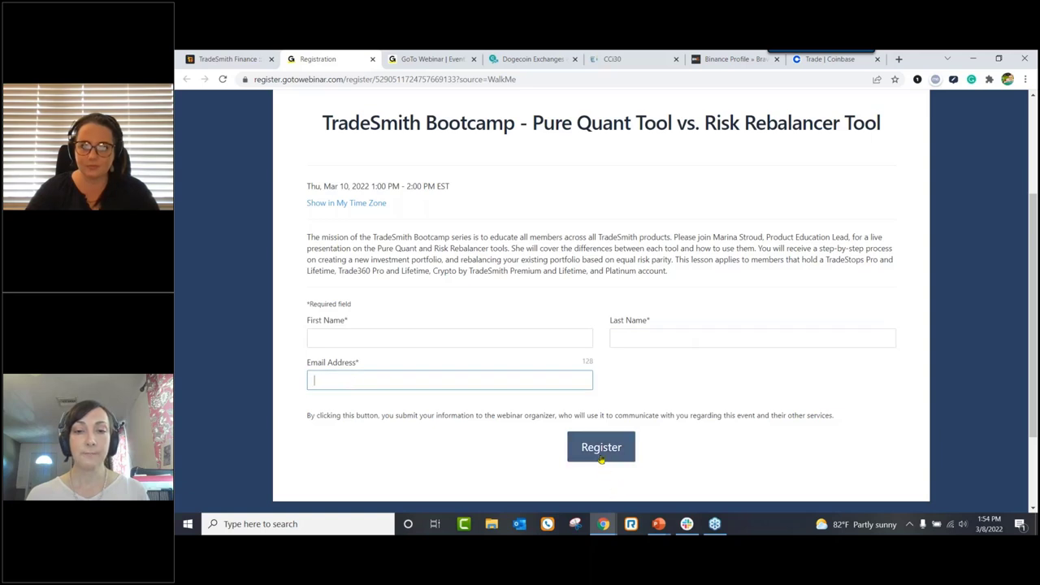
left_click(248, 59)
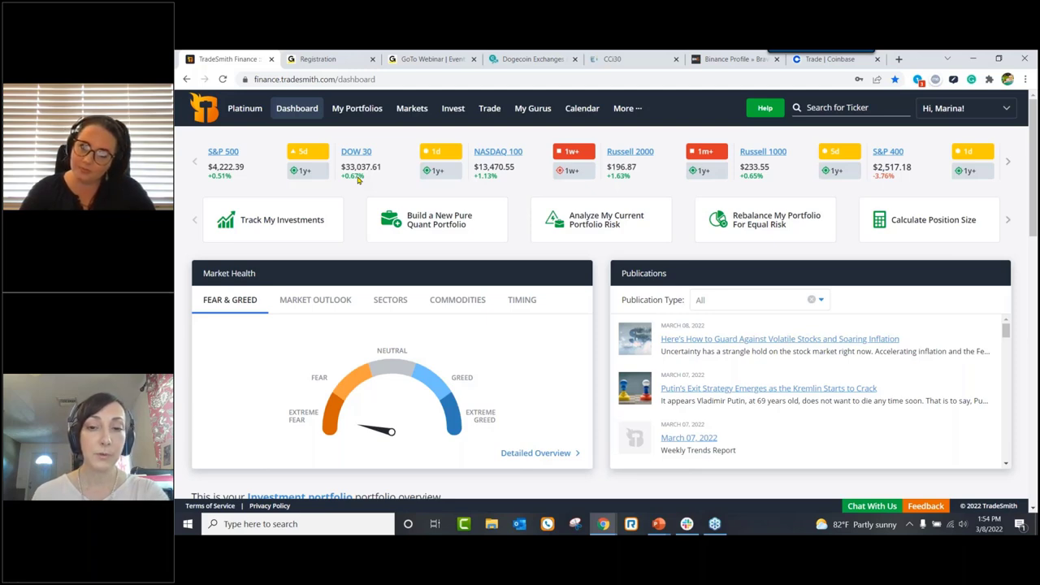
- Open the CCi30 portfolio from the Watch Only list in My Portfolios
left_click(357, 109)
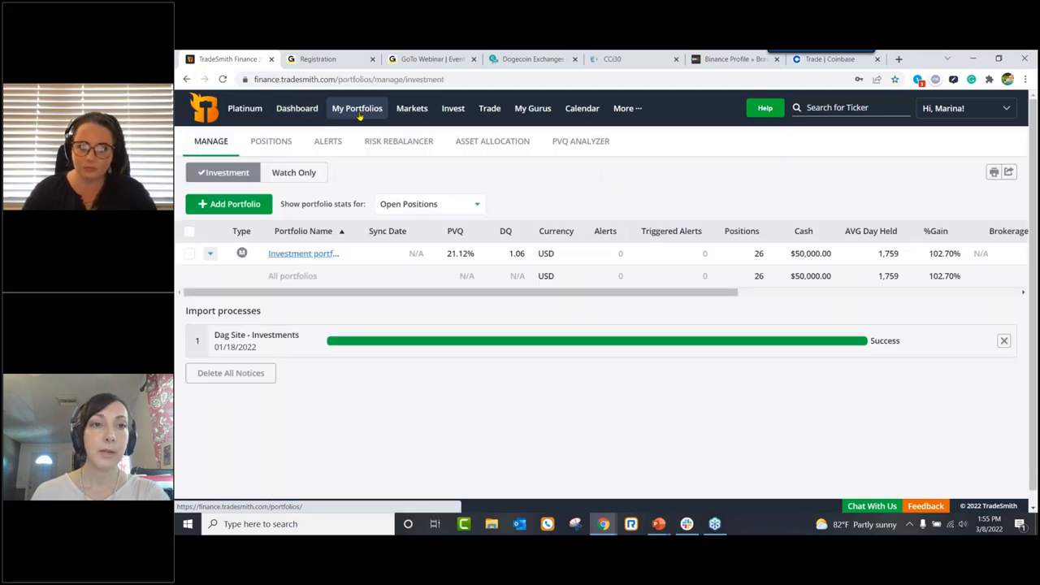
left_click(297, 174)
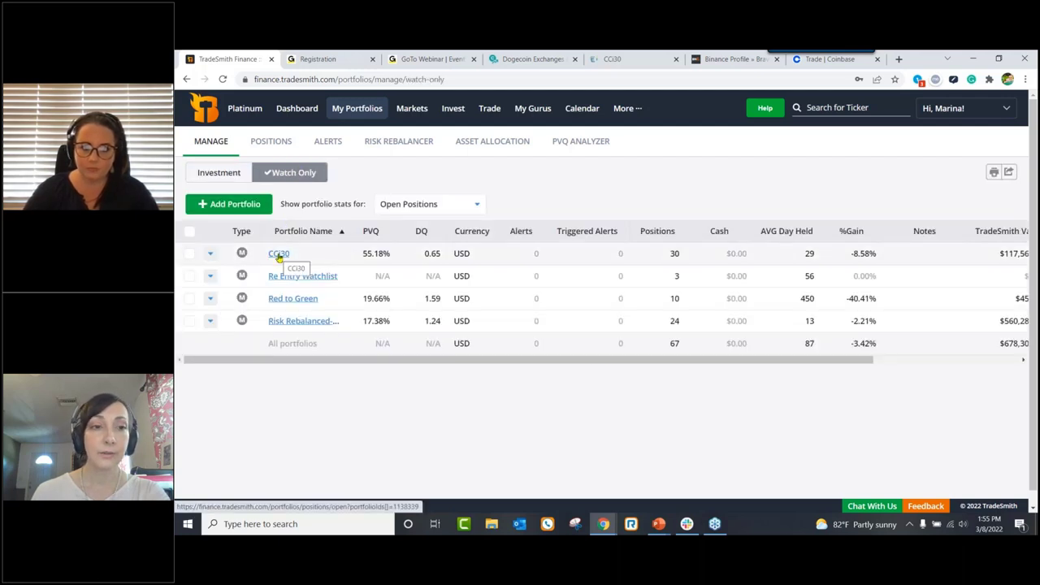
left_click(278, 254)
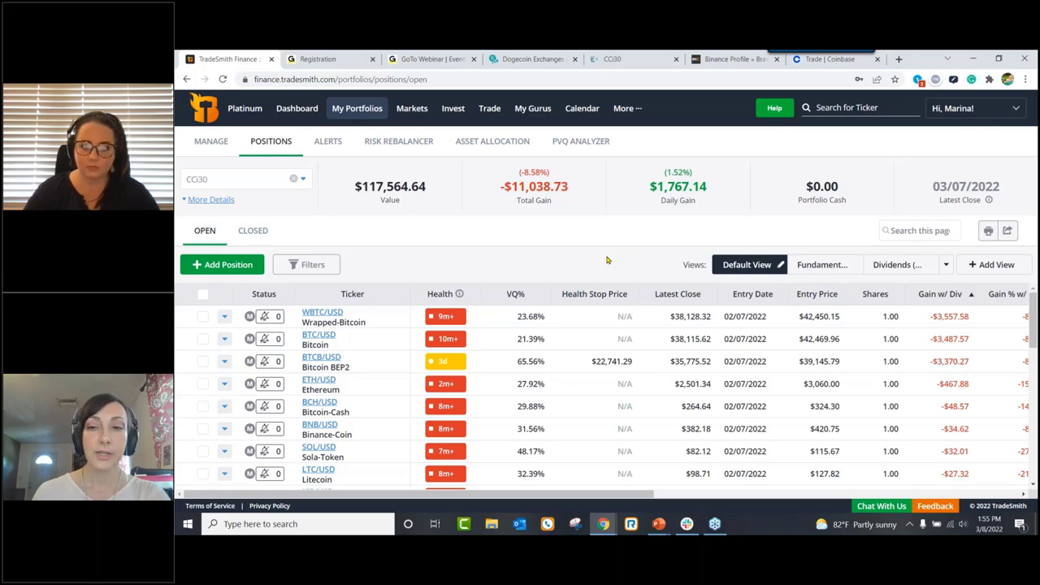
- Scroll through the CCi30 positions, worth $117,564.64 with an $11,038.73 total loss
mouse_move(1034, 317)
left_mouse_down()
mouse_move(1034, 443)
mouse_move(1034, 318)
left_mouse_up()
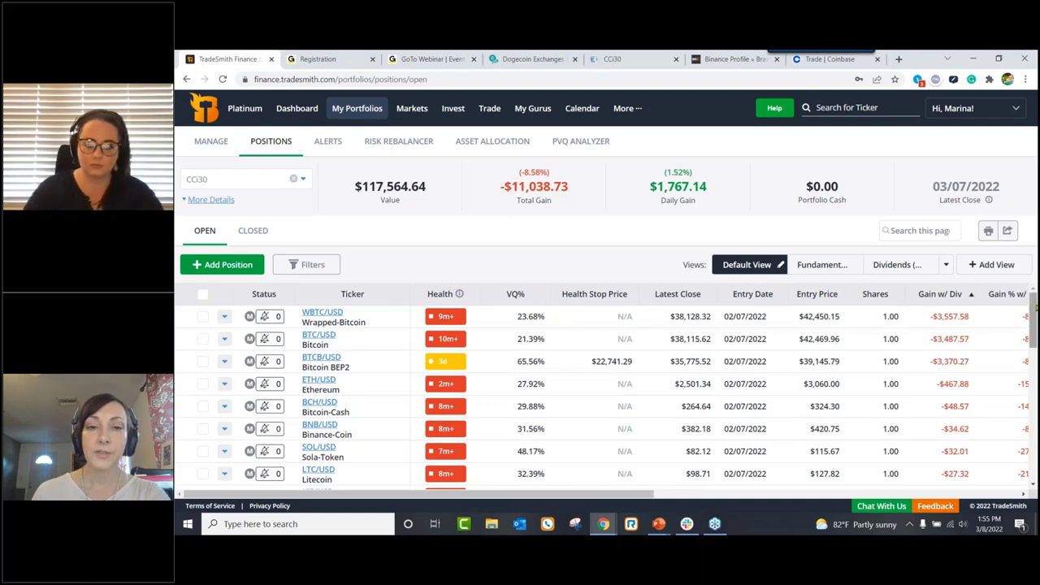
scroll(1033, 325, "down", 3)
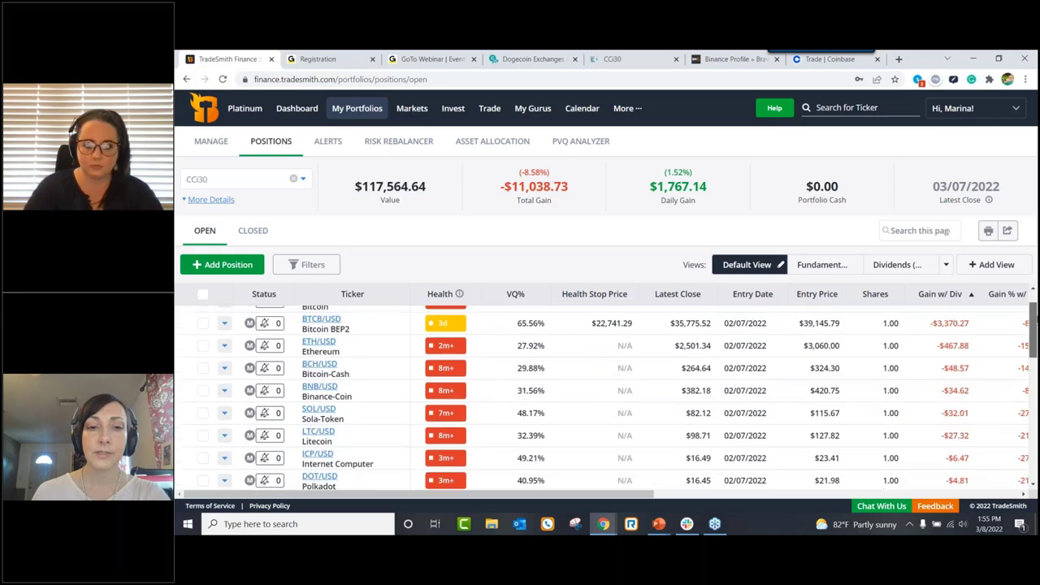
scroll(1033, 341, "down", 3)
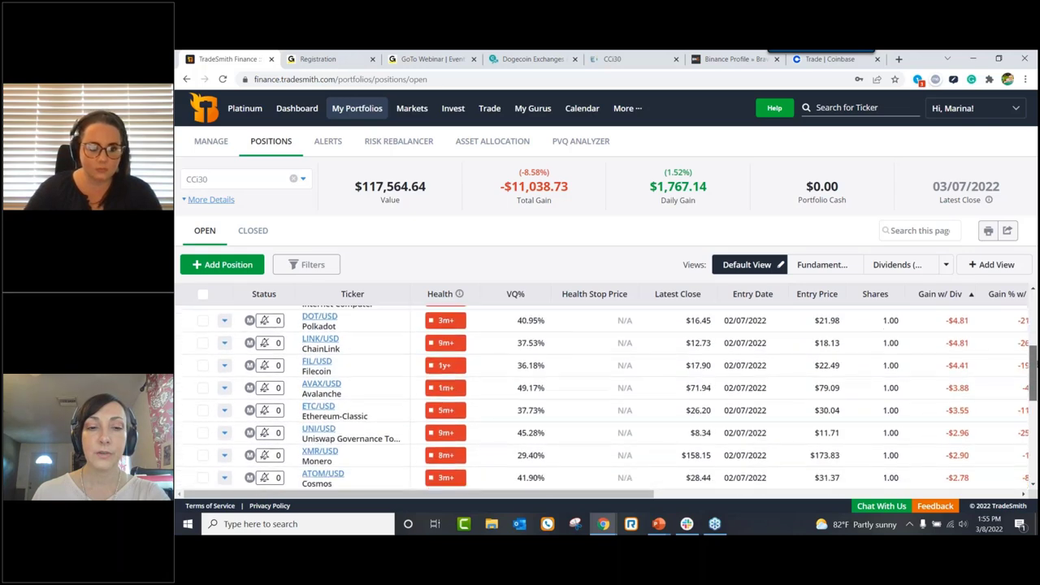
scroll(1033, 390, "down", 4)
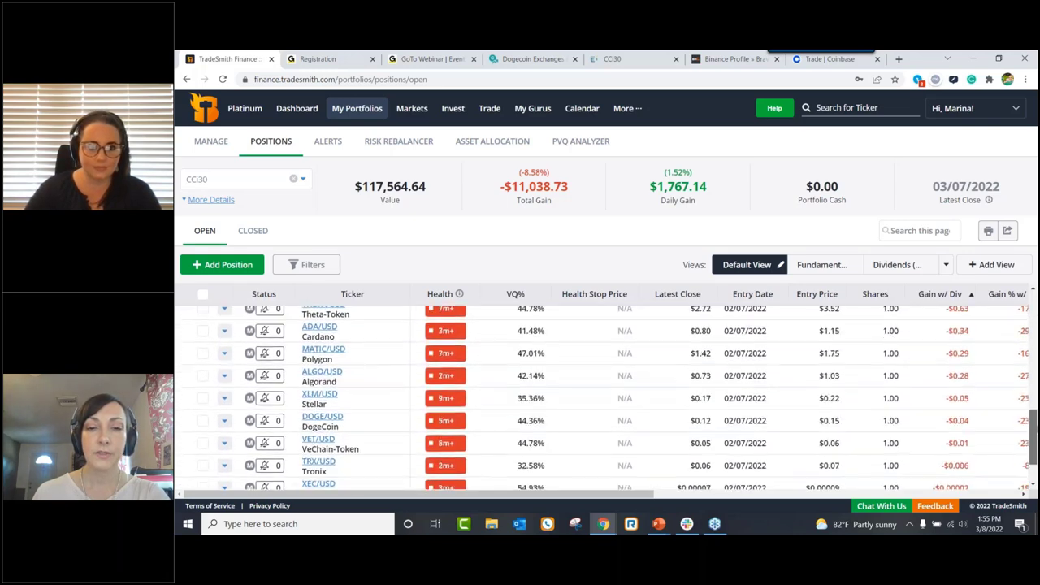
scroll(377, 370, "up", 10)
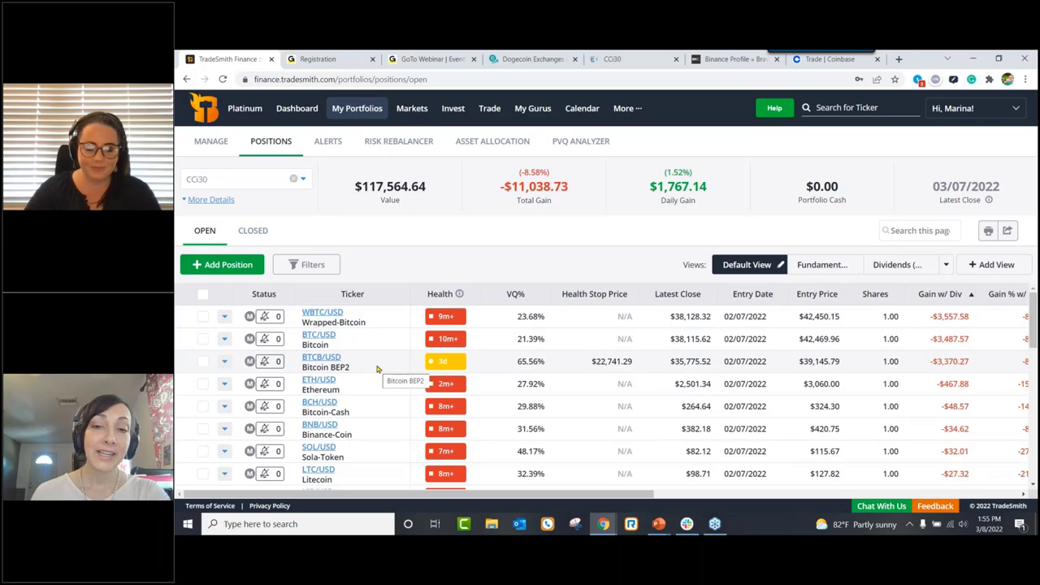
- Open the CRYPTO market outlook under Markets
left_click(412, 110)
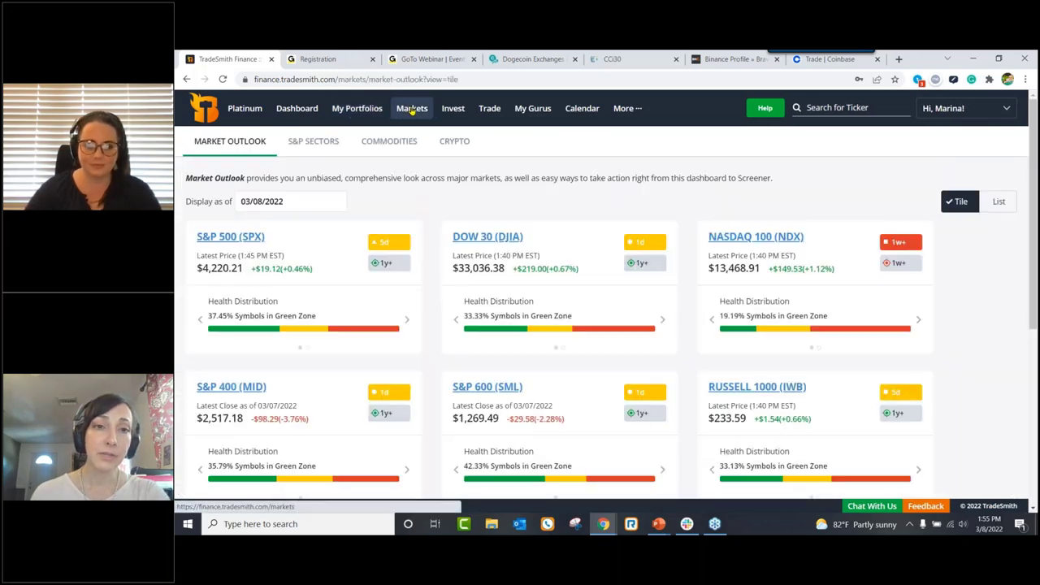
left_click(456, 143)
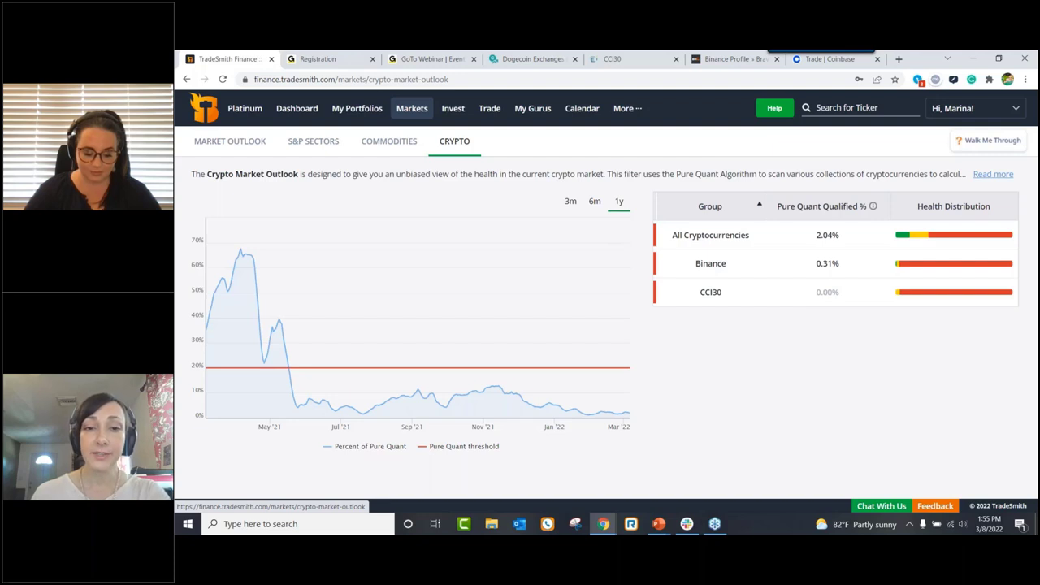
mouse_move(631, 419)
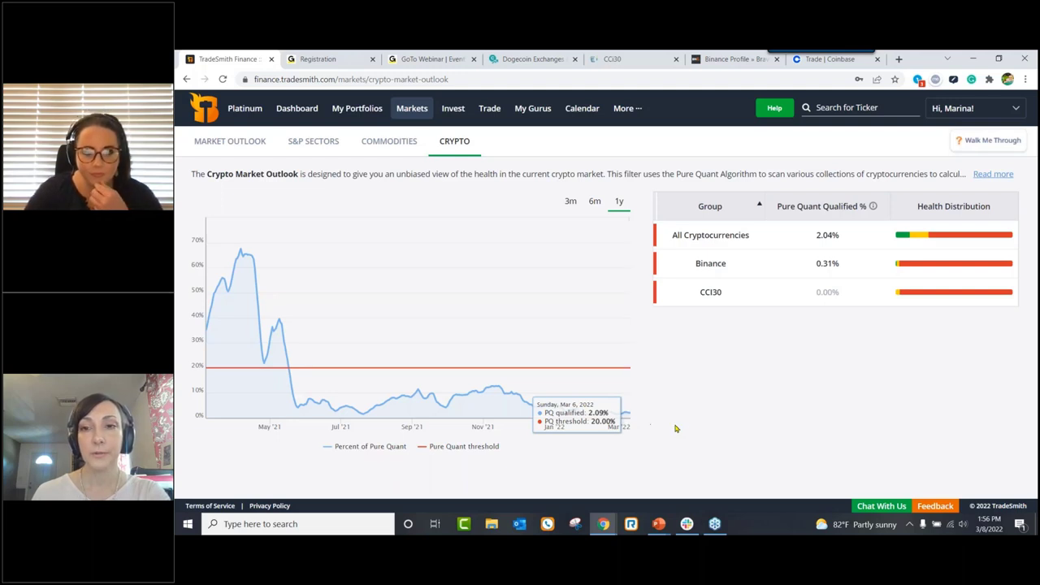
- Highlight the All Cryptocurrencies group and its 2.04% qualified value
left_click_drag(673, 235, 752, 237)
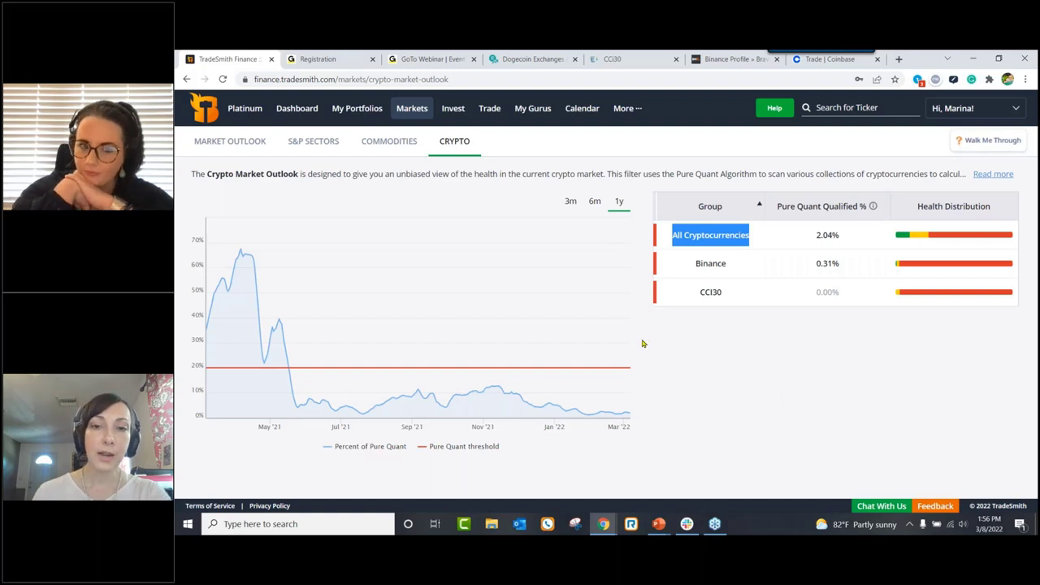
left_click_drag(673, 235, 759, 238)
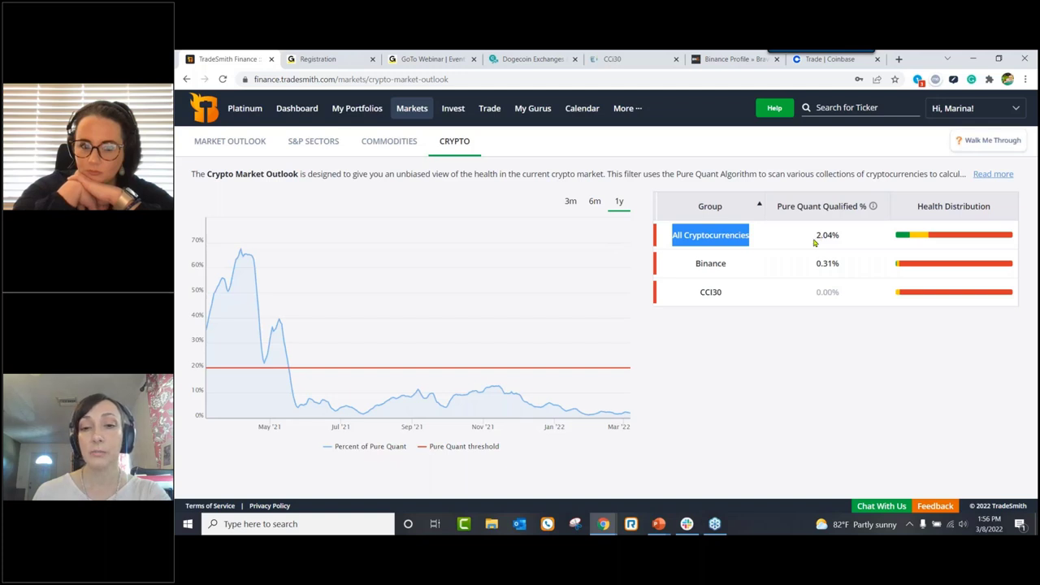
left_click_drag(818, 236, 838, 234)
left_click(771, 293)
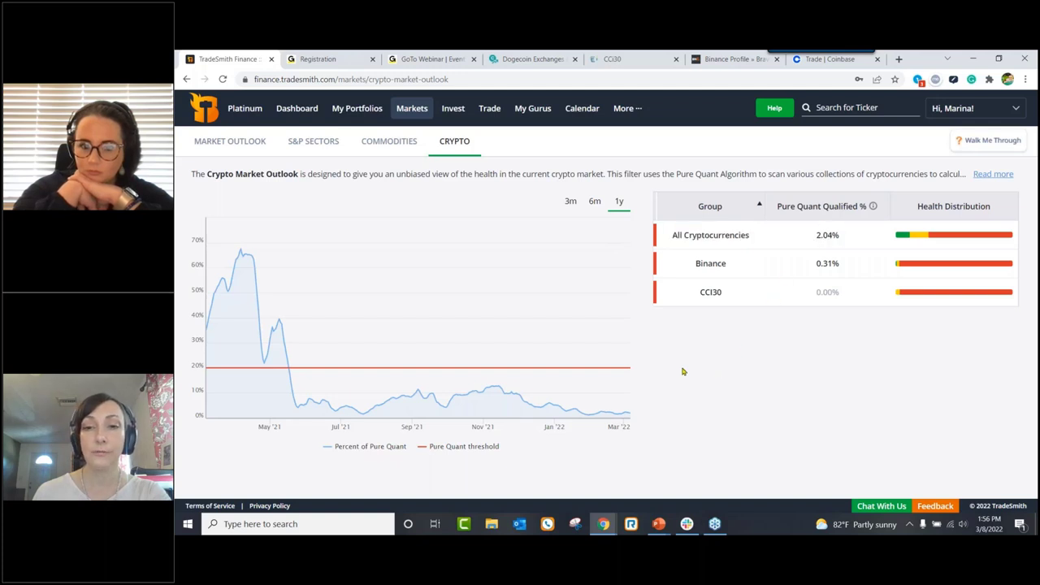
- Check the chart and health bar figures, then bring up the Invest opportunities list
mouse_move(629, 372)
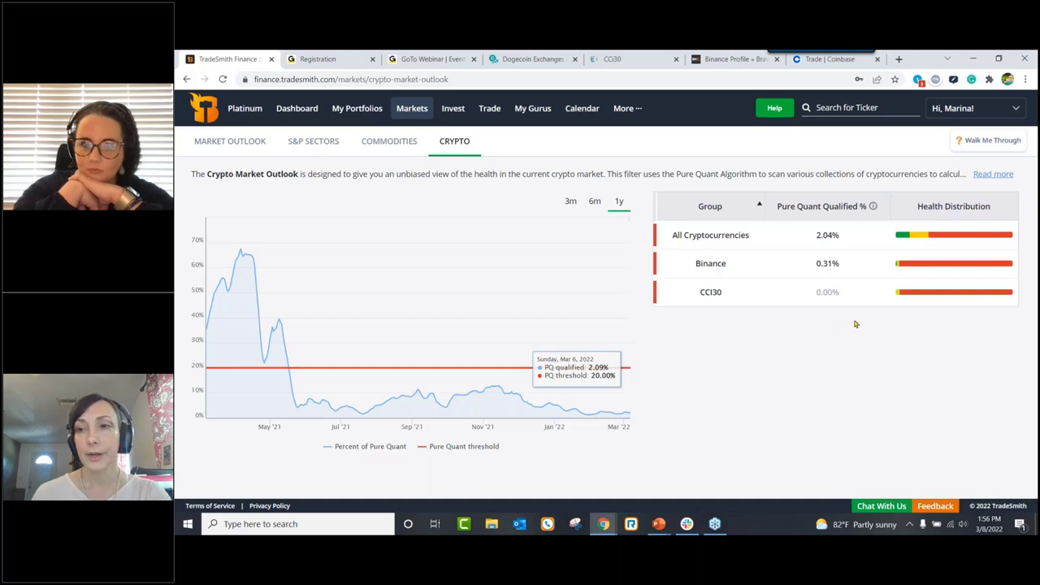
mouse_move(952, 237)
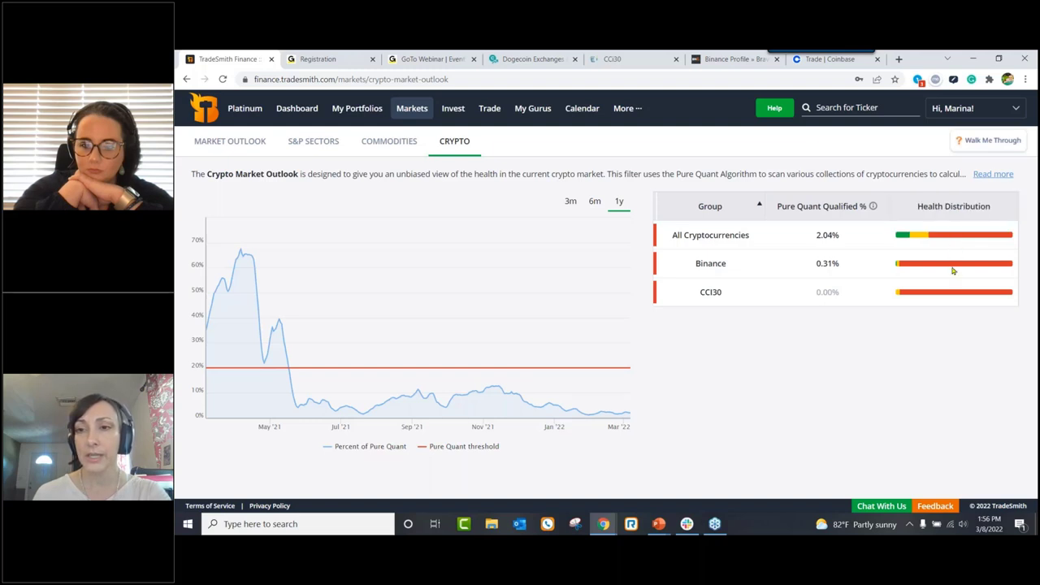
mouse_move(955, 265)
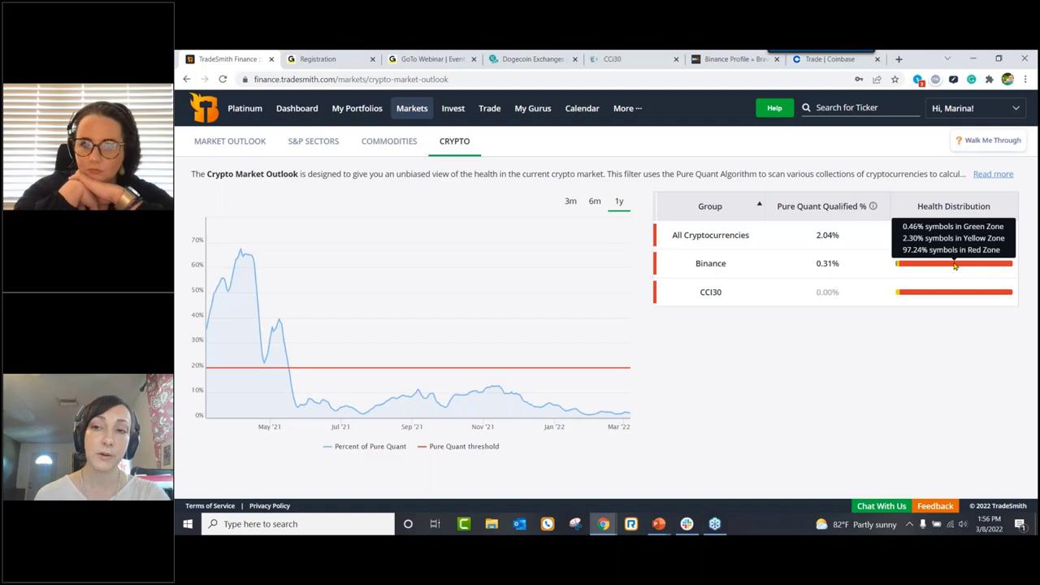
mouse_move(955, 292)
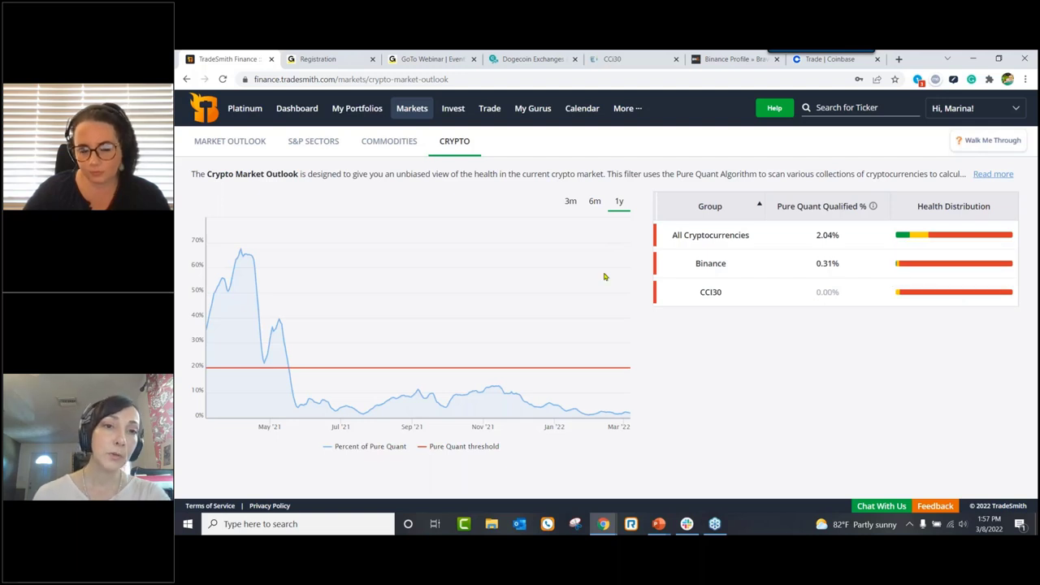
left_click(452, 108)
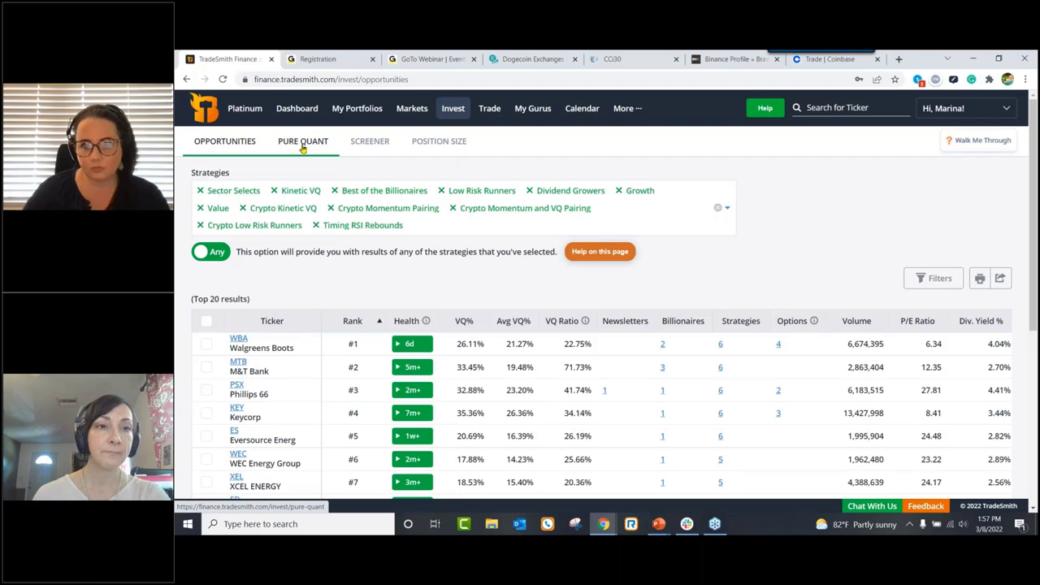
- Start a new Pure Quant portfolio from the list of Pure Quant runs
left_click(302, 142)
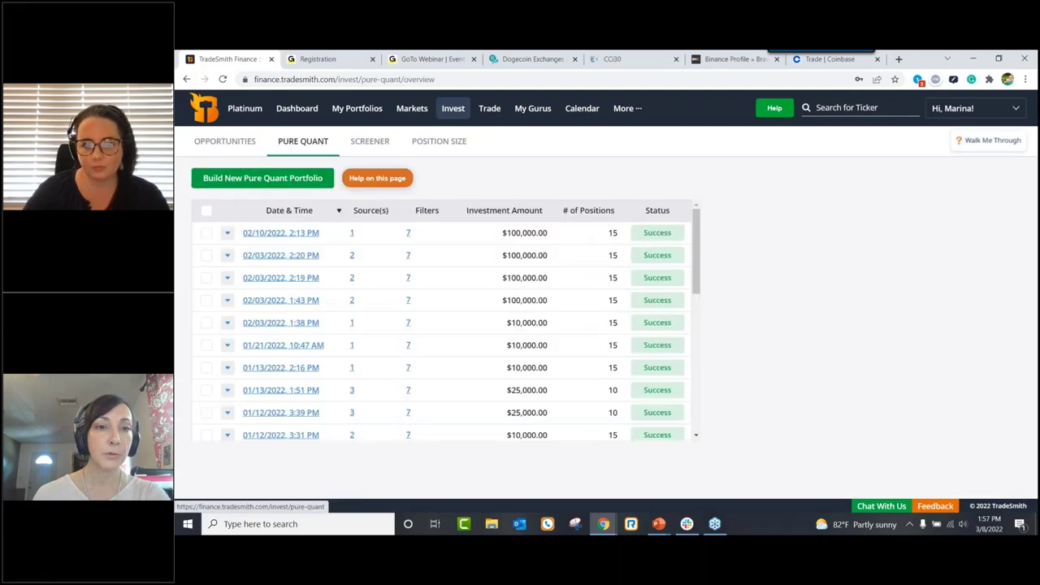
left_click(286, 187)
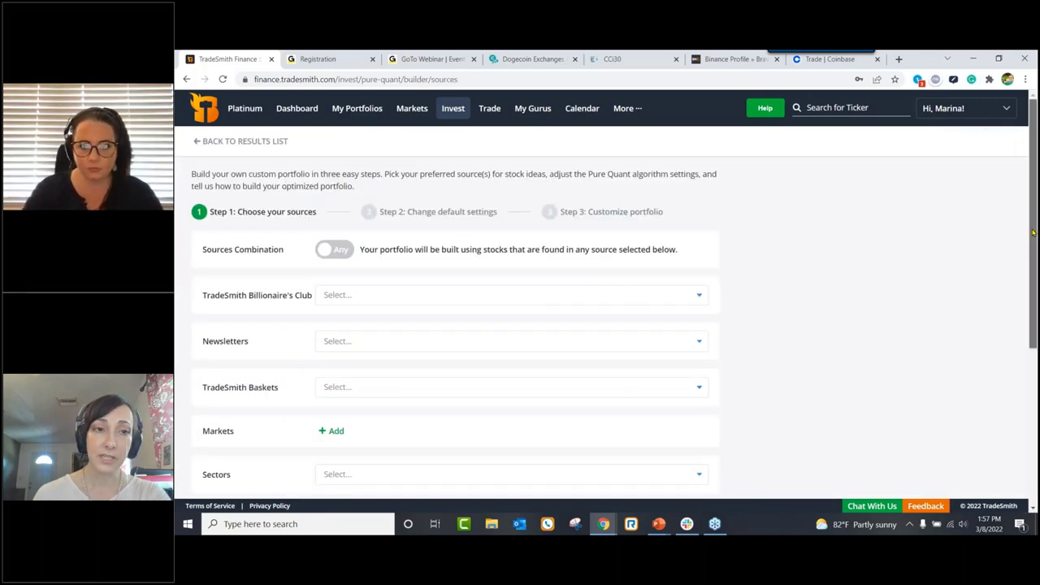
left_click_drag(1032, 233, 1034, 239)
scroll(1034, 241, "down", 1)
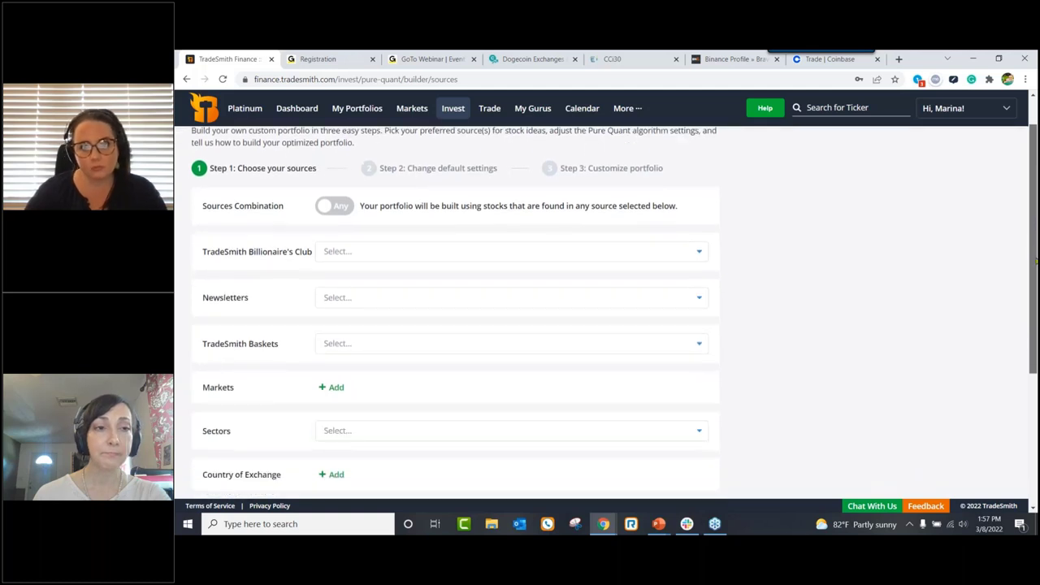
- Choose All Cryptocurrencies as the TradeSmith Baskets source in Step 1
left_click_drag(239, 158, 314, 158)
left_click(367, 336)
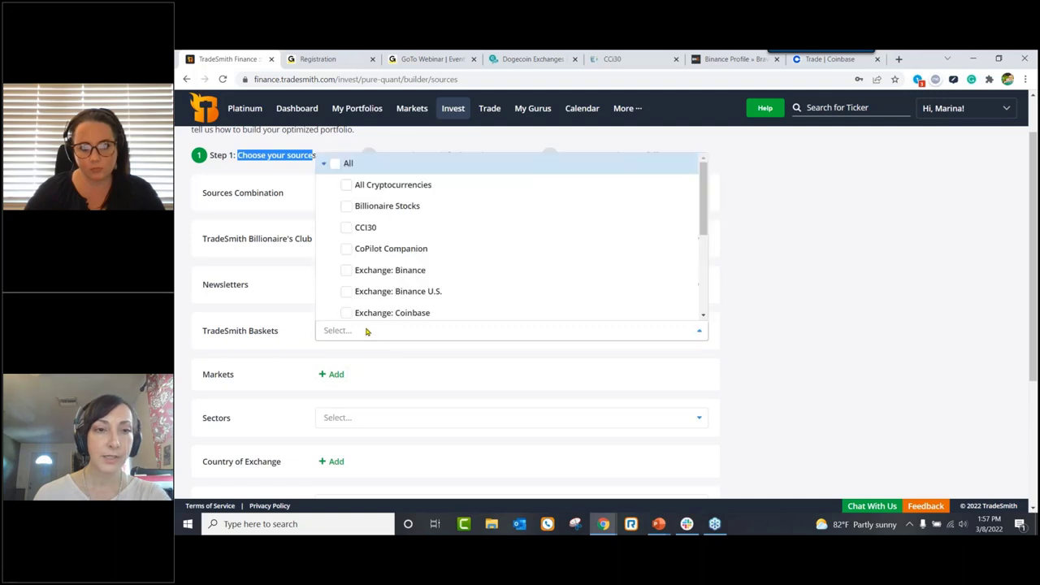
left_click(346, 185)
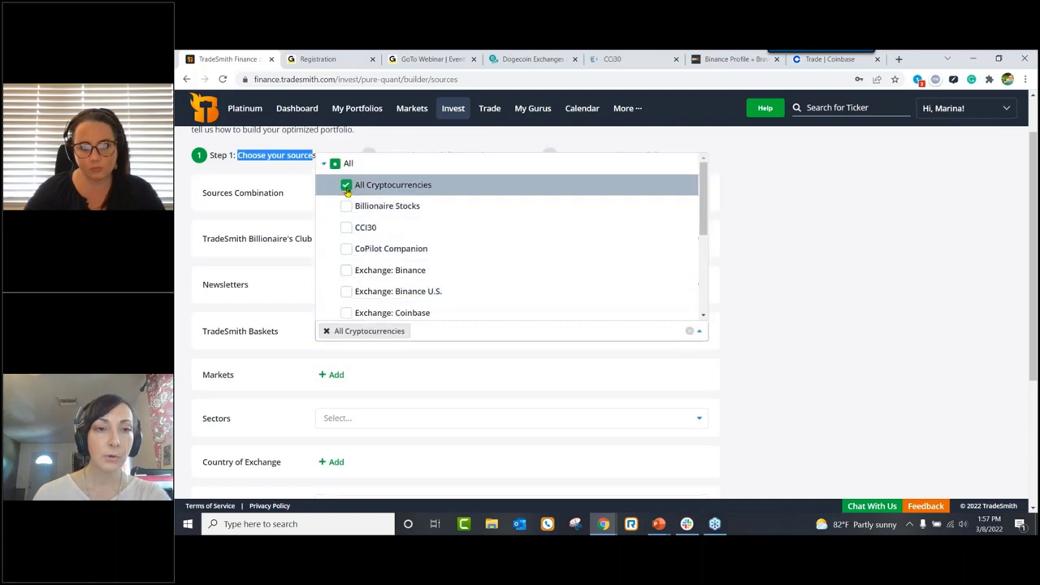
left_click(790, 254)
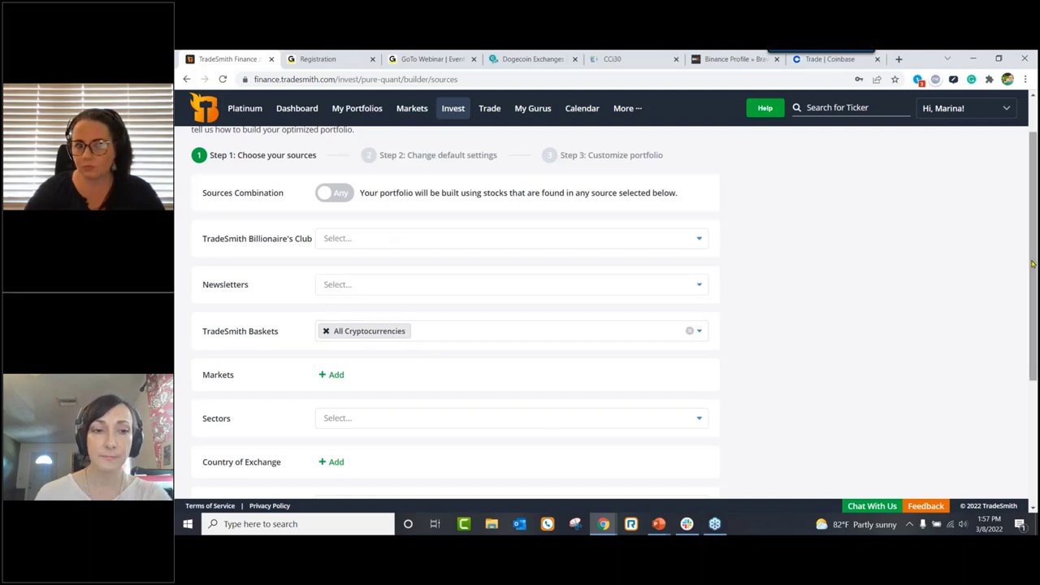
scroll(1033, 262, "up", 1)
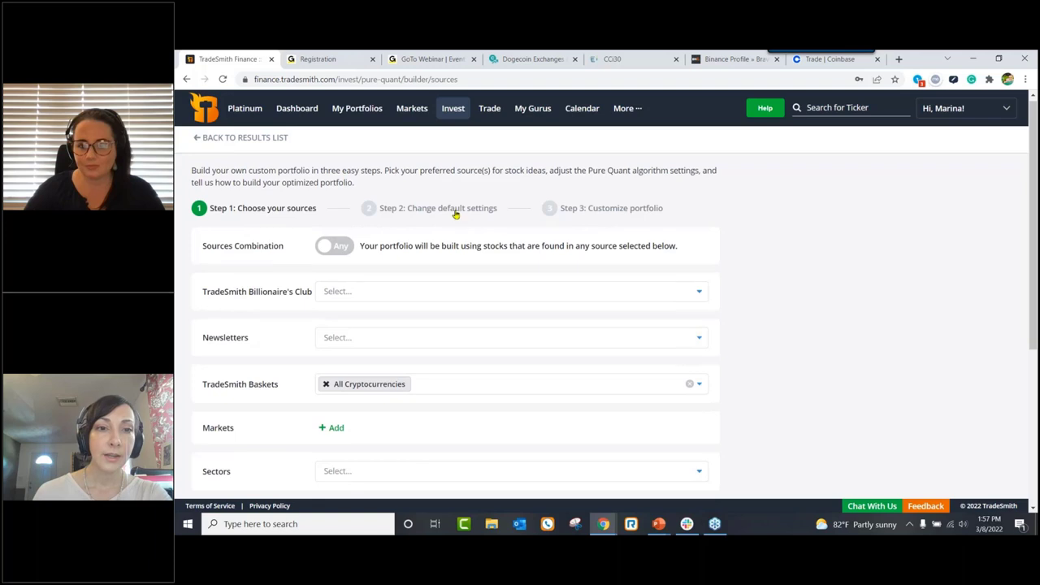
- Review the Step 2 algorithm defaults, such as Average VQ for Crypto and Gains
left_click(456, 209)
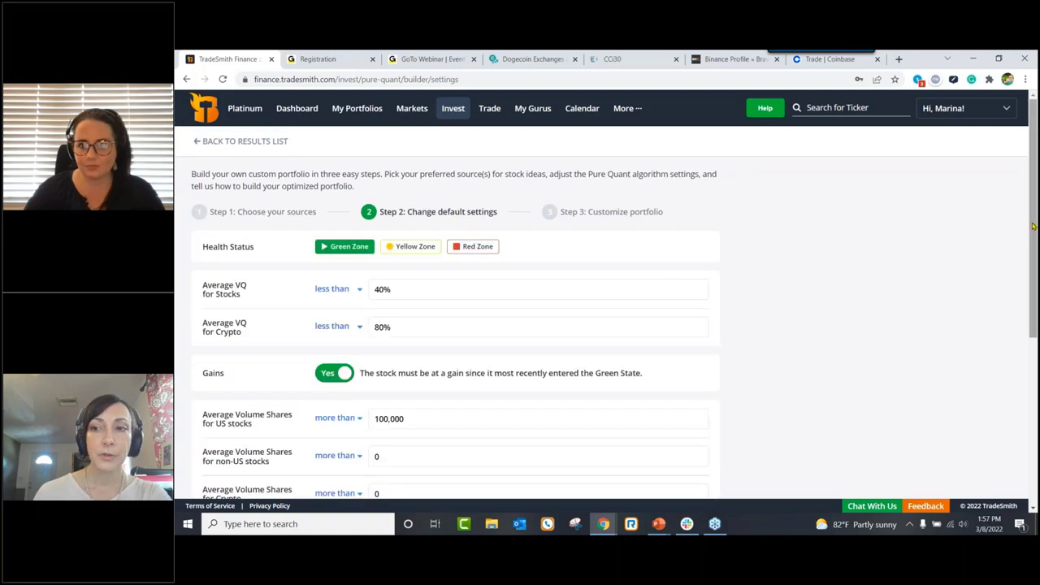
scroll(361, 160, "down", 3)
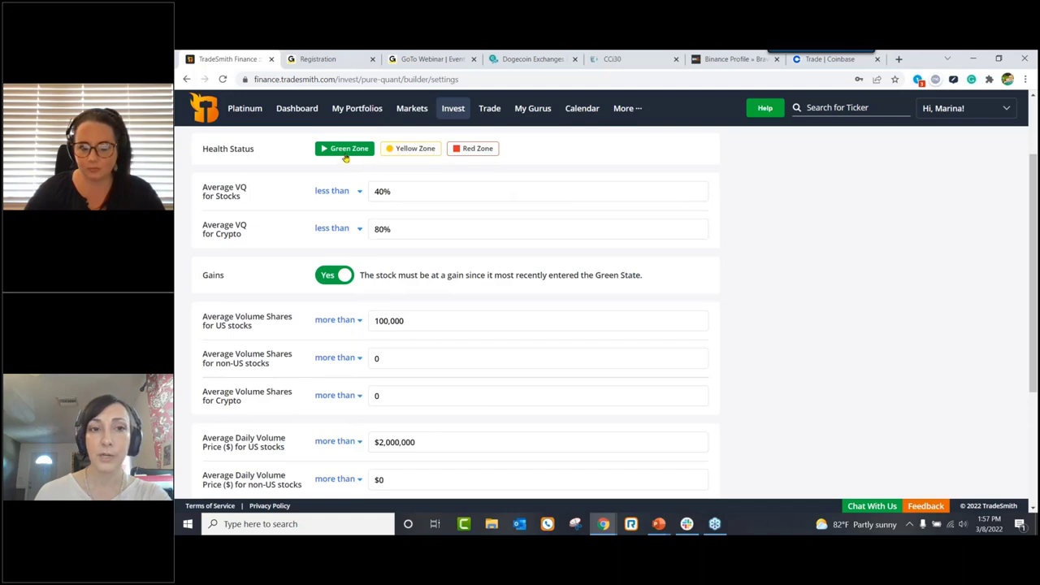
left_click_drag(199, 223, 298, 240)
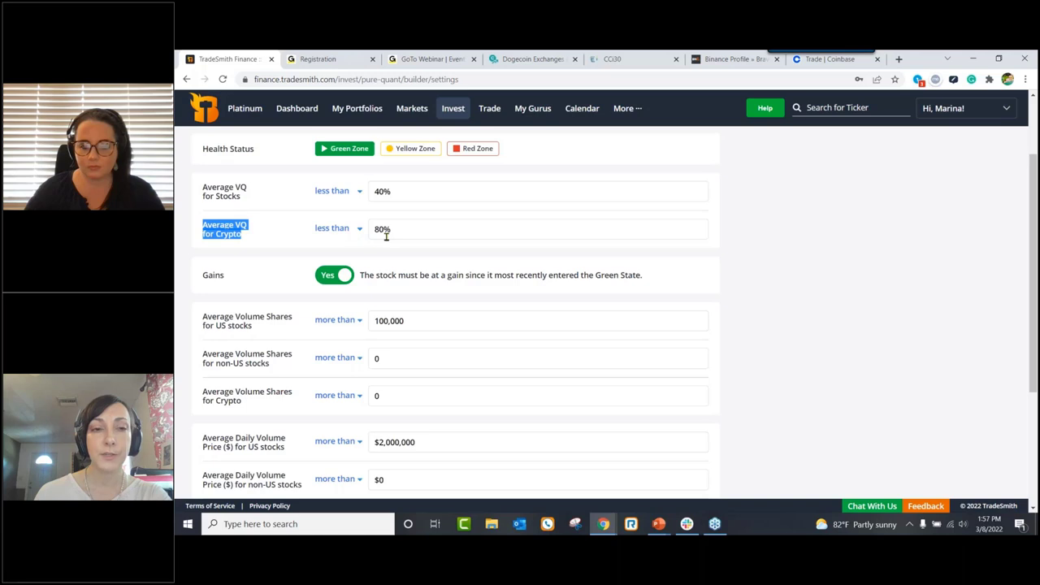
left_click_drag(200, 276, 234, 278)
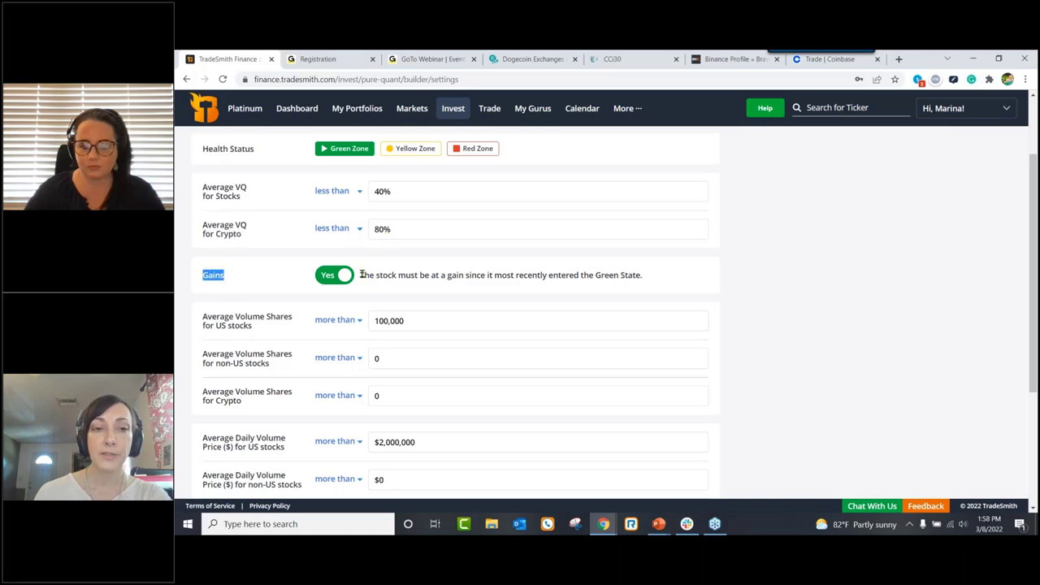
left_click_drag(361, 275, 655, 279)
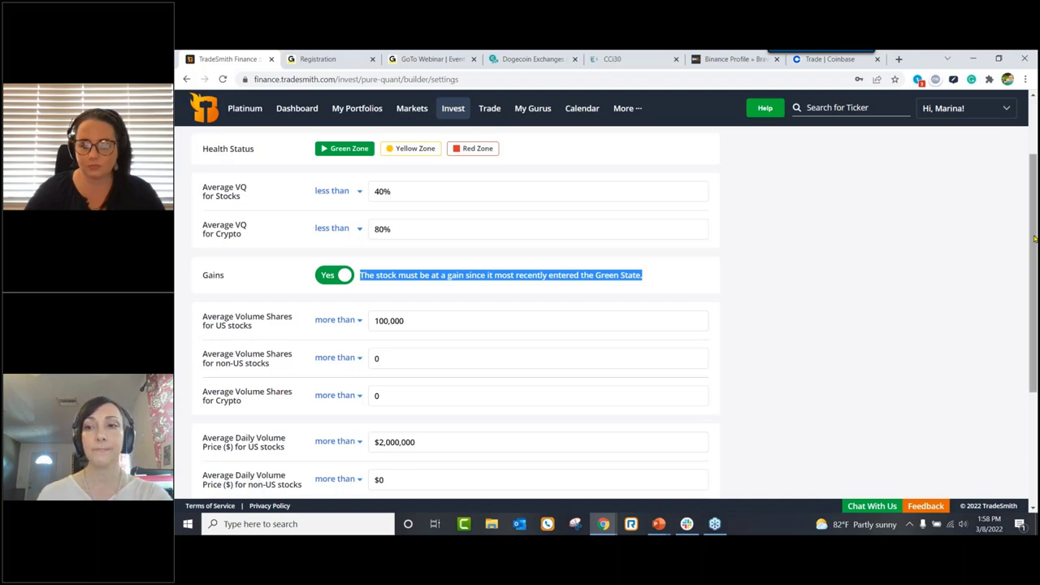
- Build the portfolio with the defaults of USD 10,000 across 15 positions
scroll(1034, 260, "down", 1)
scroll(724, 191, "up", 2)
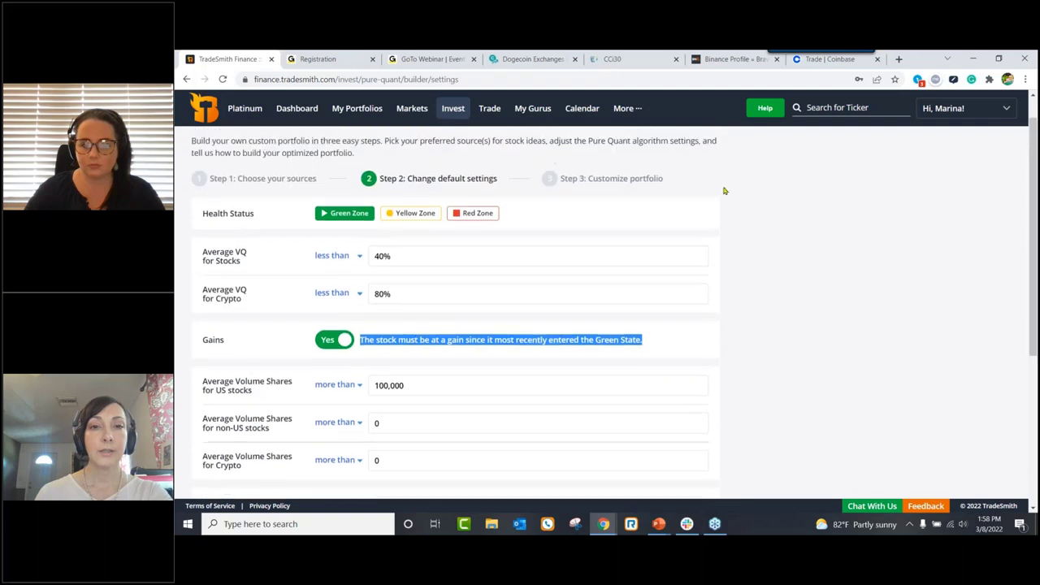
left_click(630, 180)
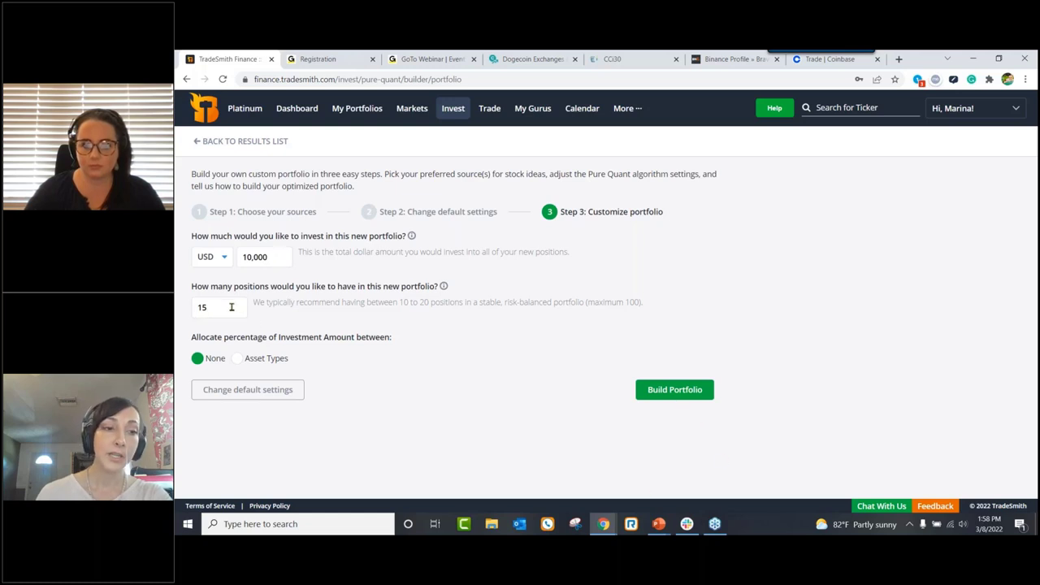
left_click(674, 392)
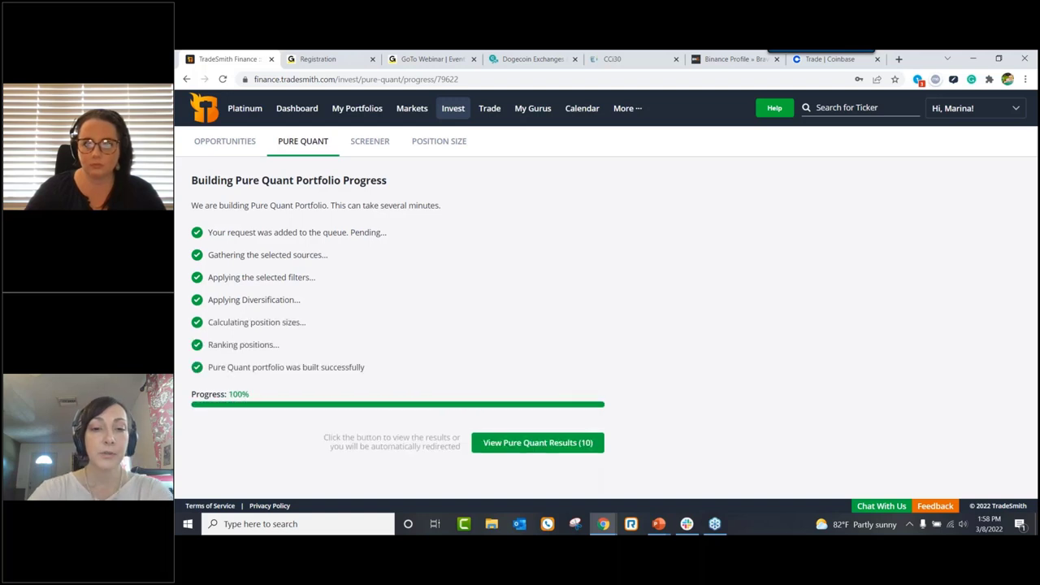
- Open the Pure Quant results and scroll the ranked crypto tickers, led by ABYSS/USD
left_click(577, 438)
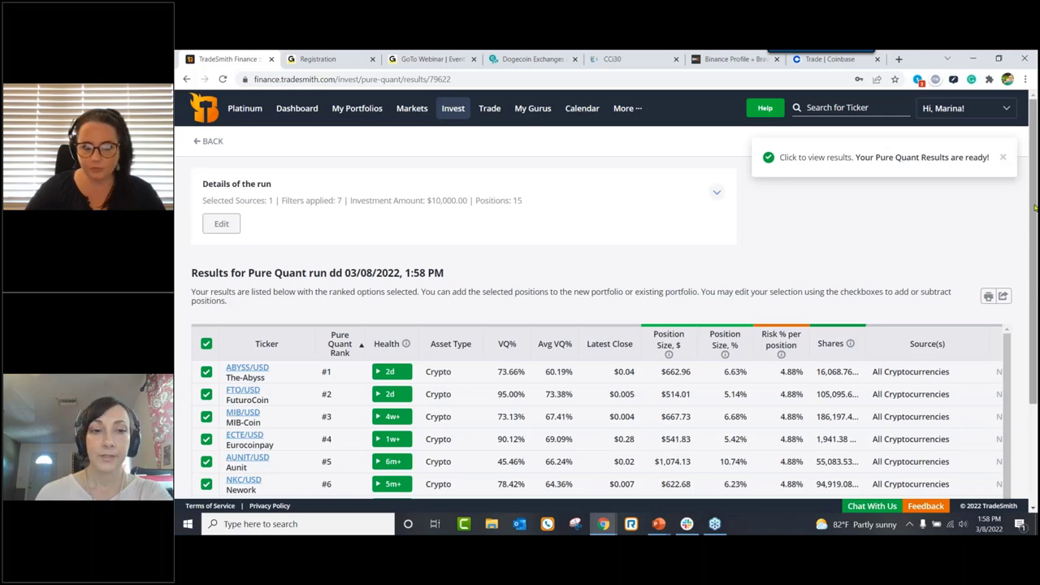
scroll(1034, 208, "down", 3)
scroll(1005, 297, "down", 1)
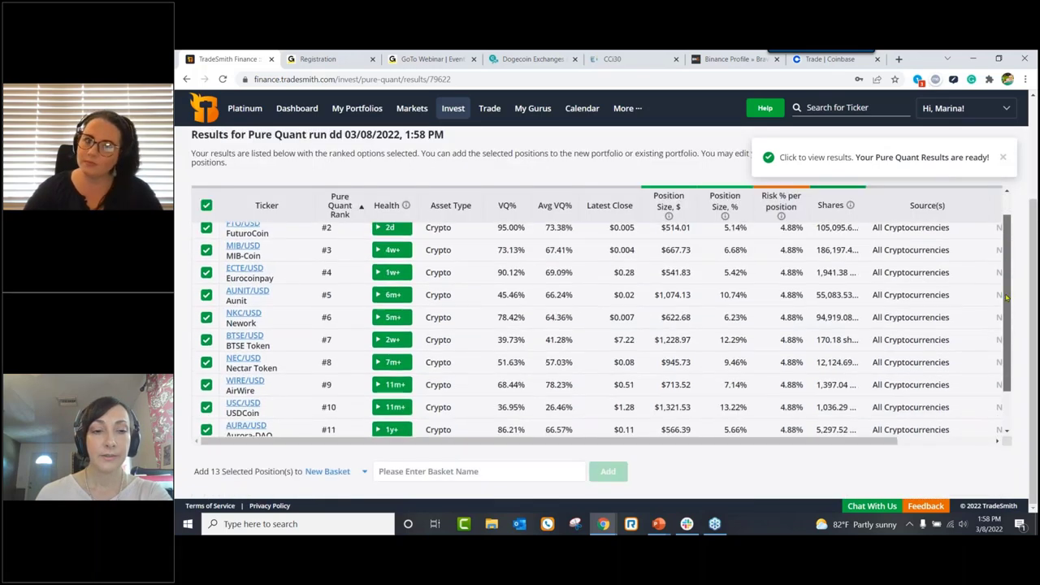
scroll(1006, 297, "down", 2)
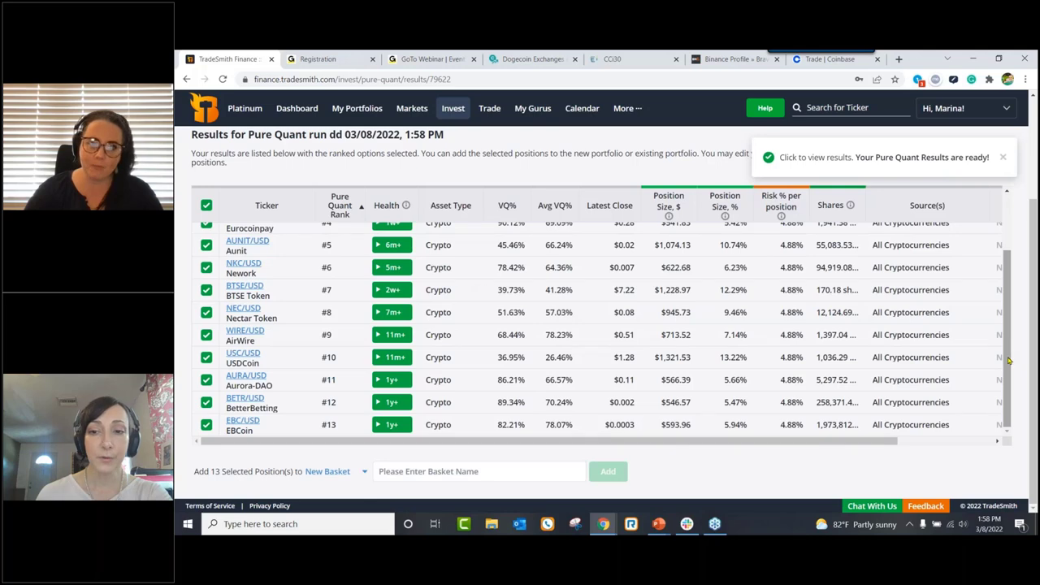
left_click_drag(1007, 360, 1007, 297)
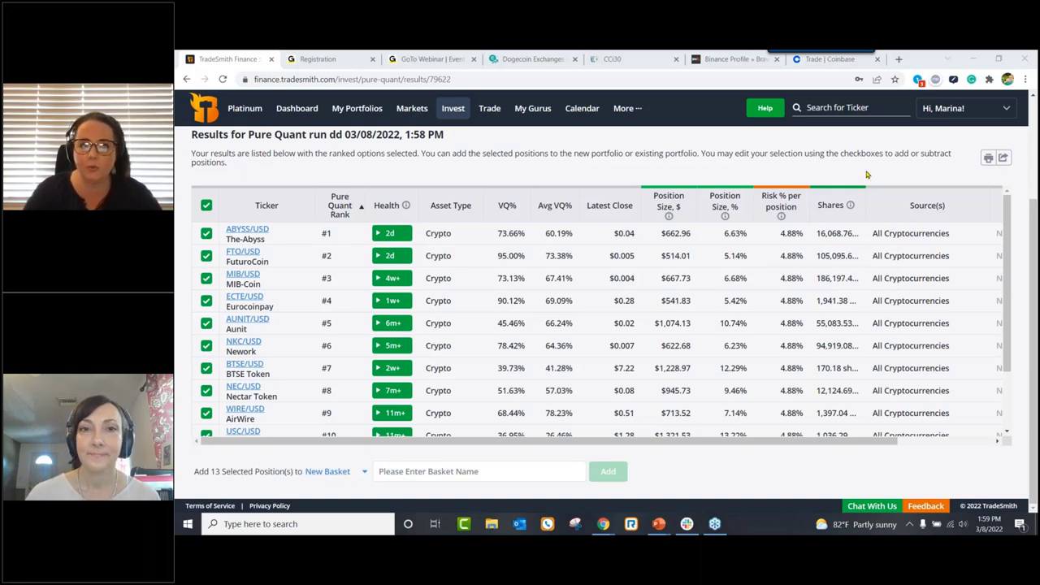
- Open the My Gurus Newsletters tab and advance the carousel to Newsletter Recent Recommendations
left_click(534, 110)
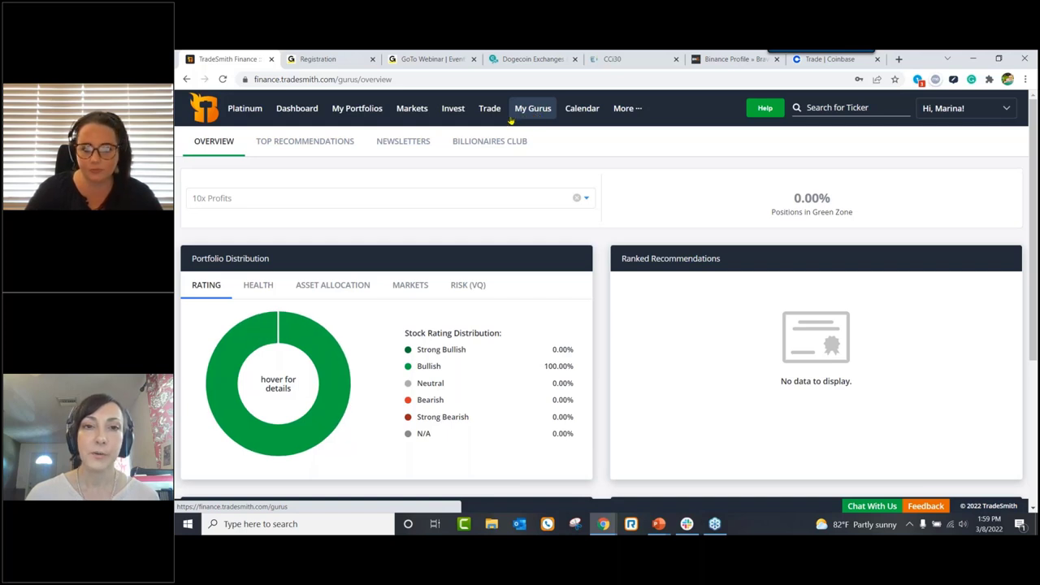
left_click(400, 144)
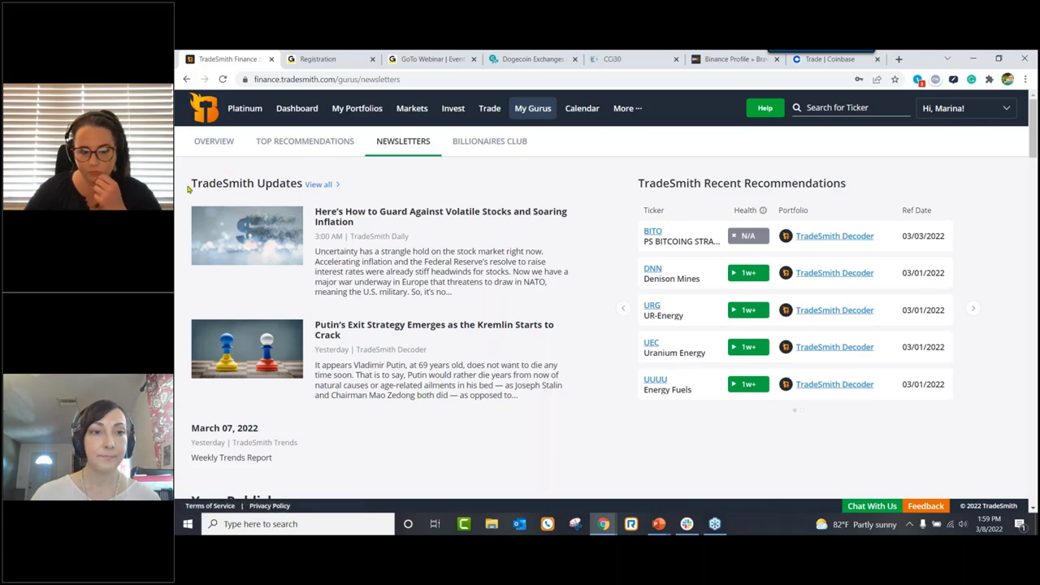
left_click_drag(187, 186, 297, 183)
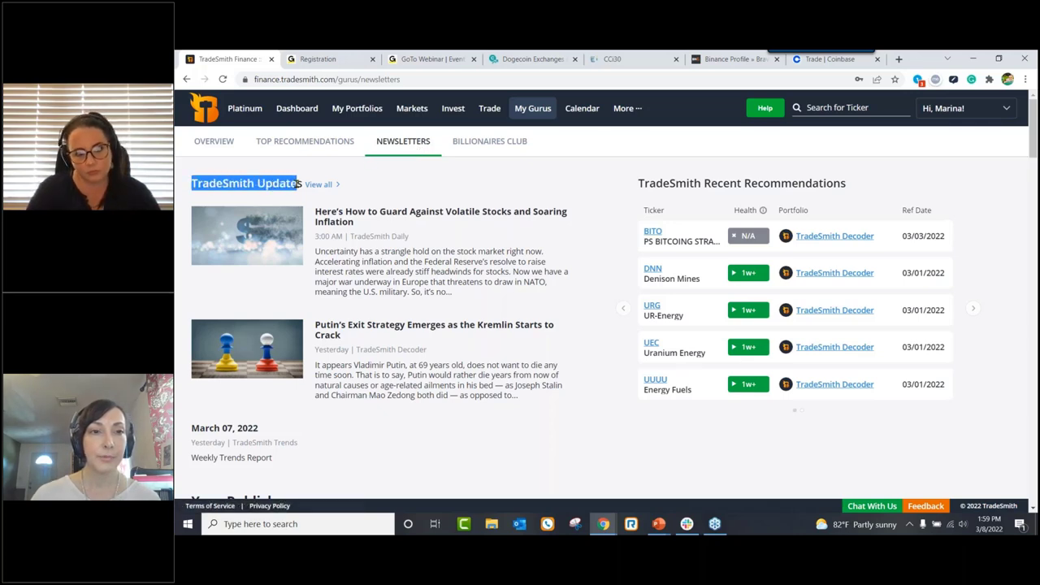
left_click(386, 178)
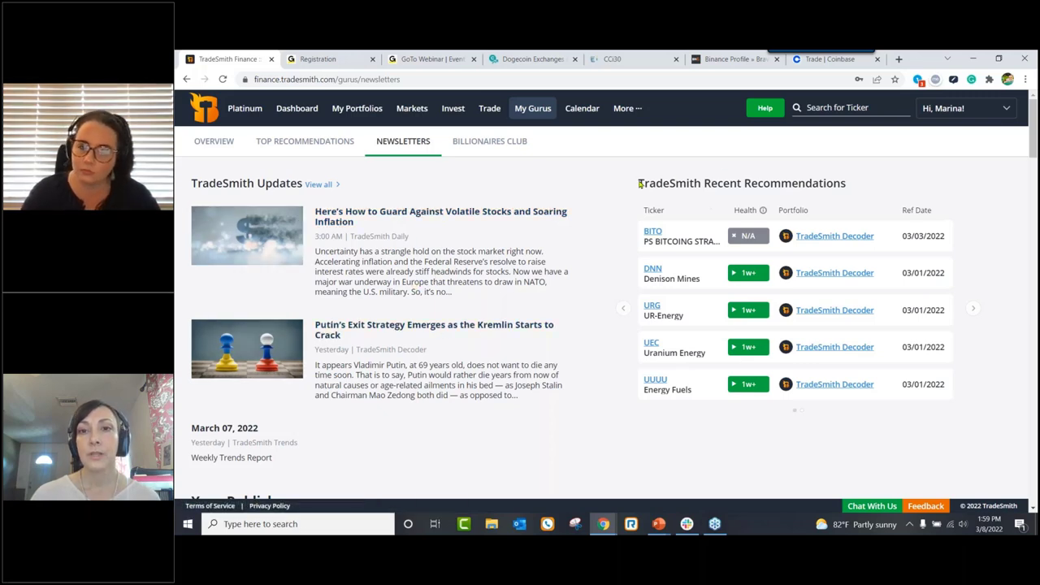
left_click_drag(639, 184, 587, 177)
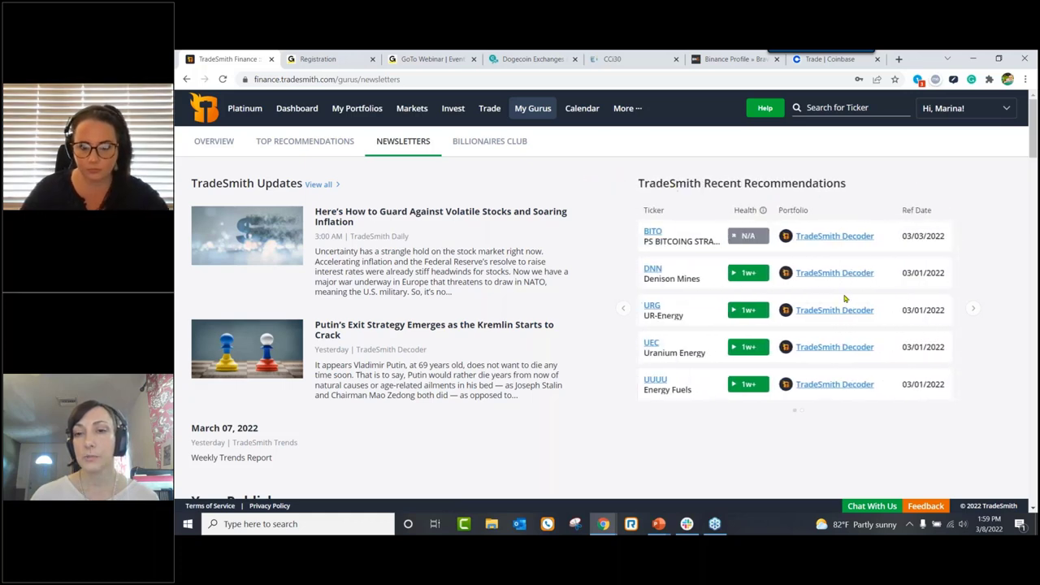
left_click(973, 311)
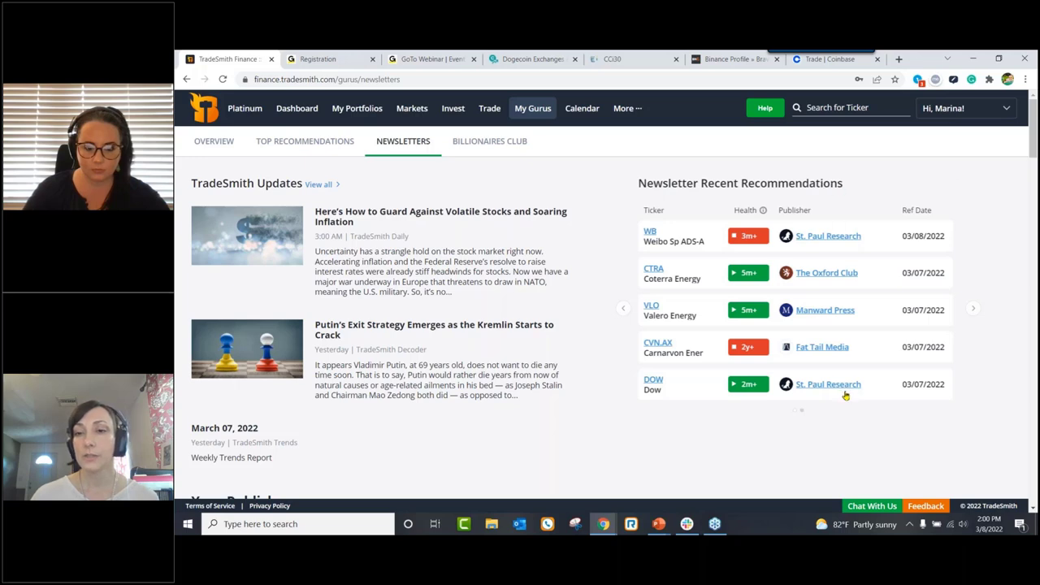
left_click(972, 310)
left_click(972, 310)
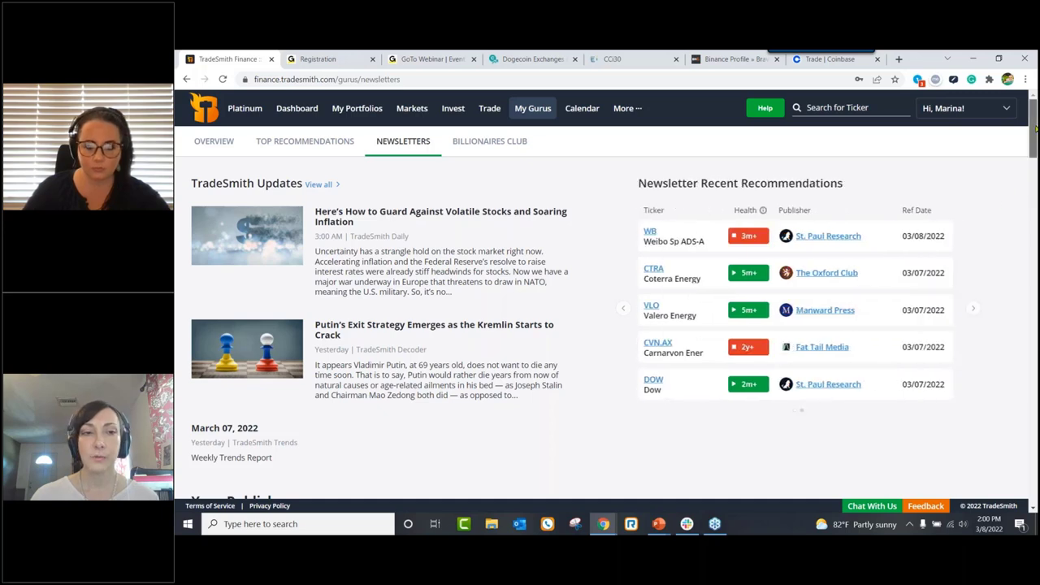
left_click_drag(1035, 126, 1035, 162)
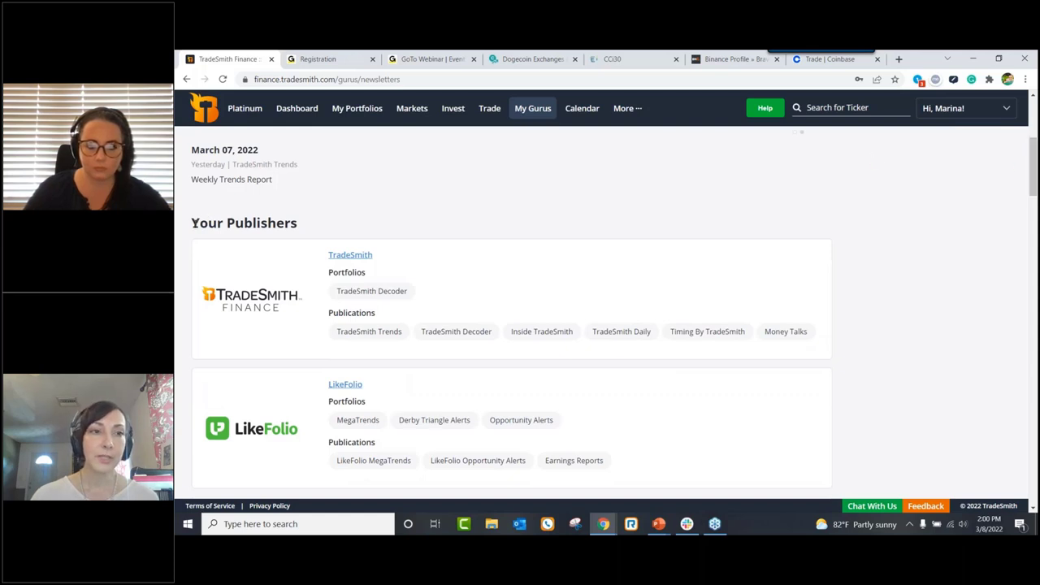
left_click_drag(196, 224, 298, 224)
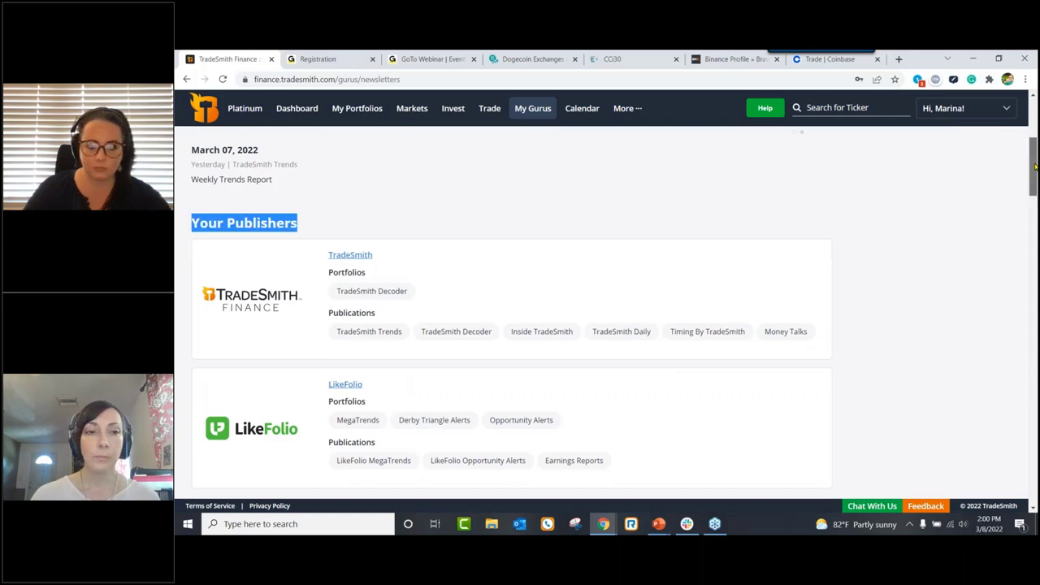
left_click_drag(1034, 167, 1033, 358)
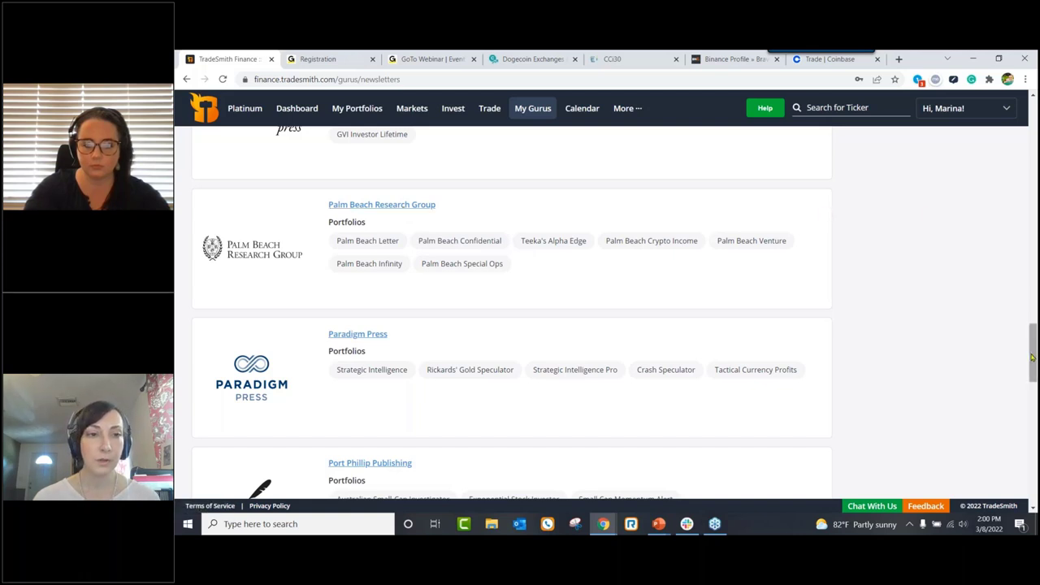
left_click_drag(1032, 357, 1032, 171)
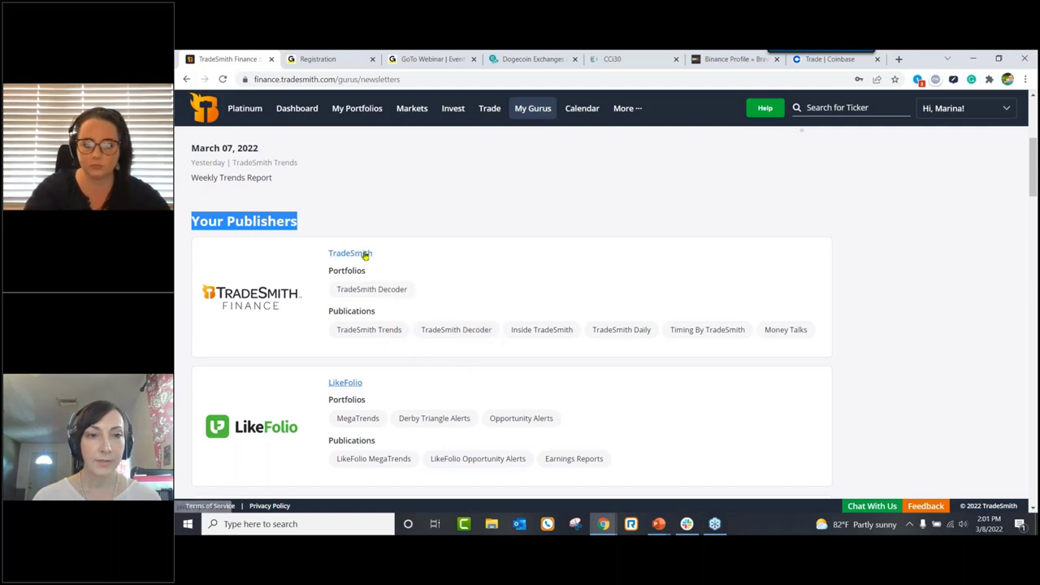
left_click(365, 255)
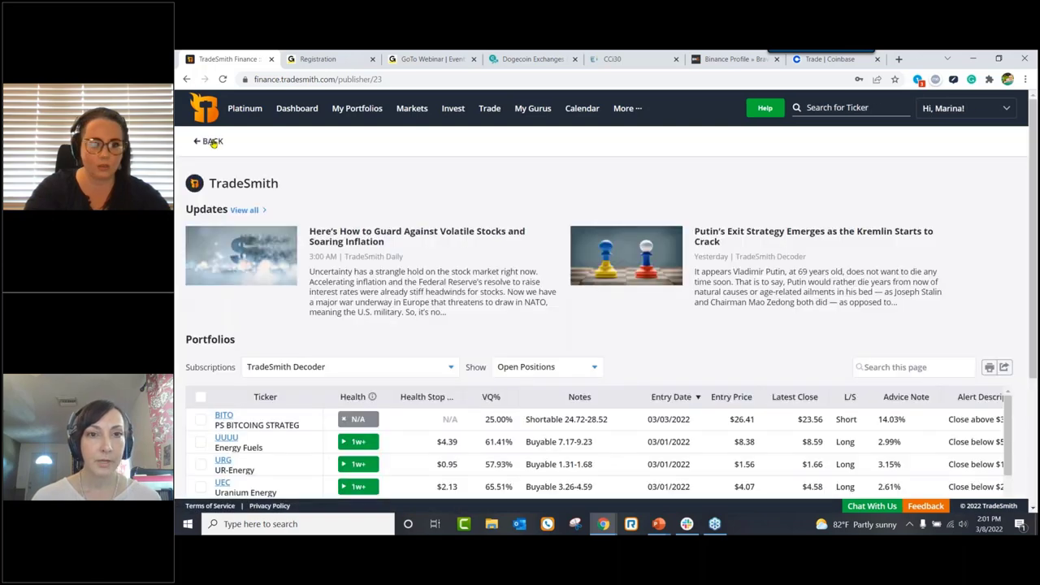
left_click(210, 140)
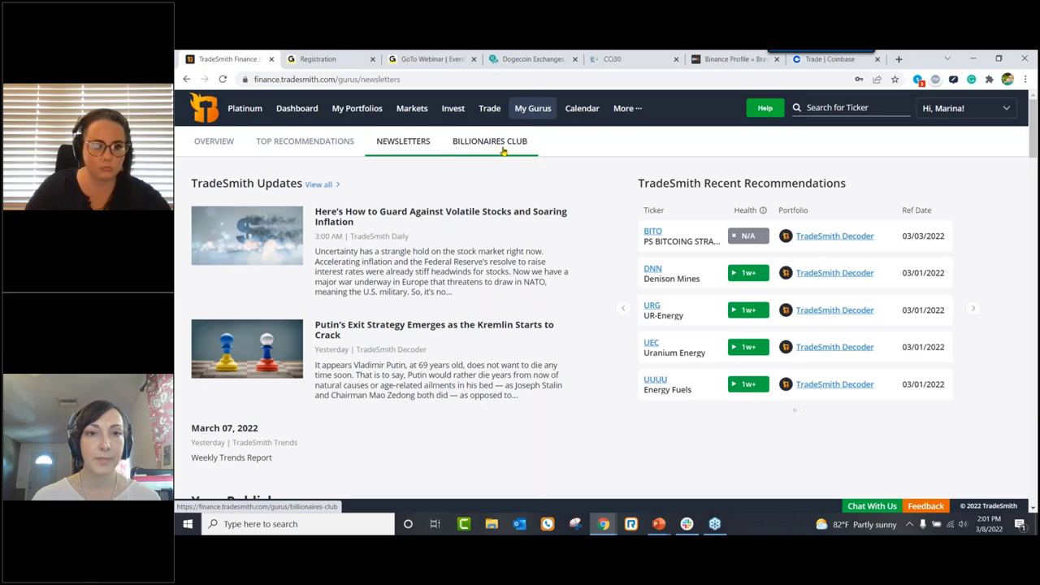
left_click(448, 139)
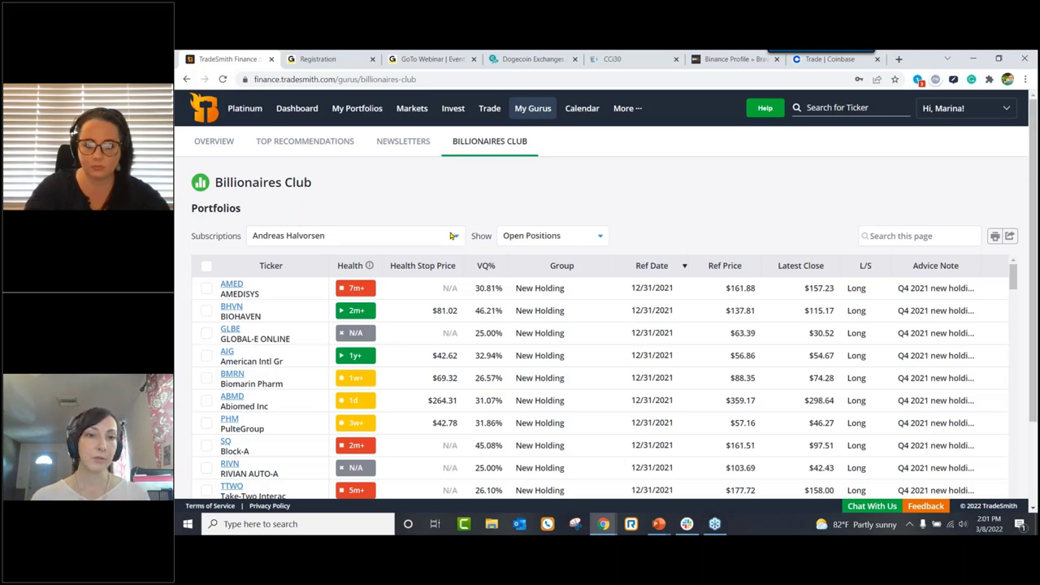
left_click(452, 236)
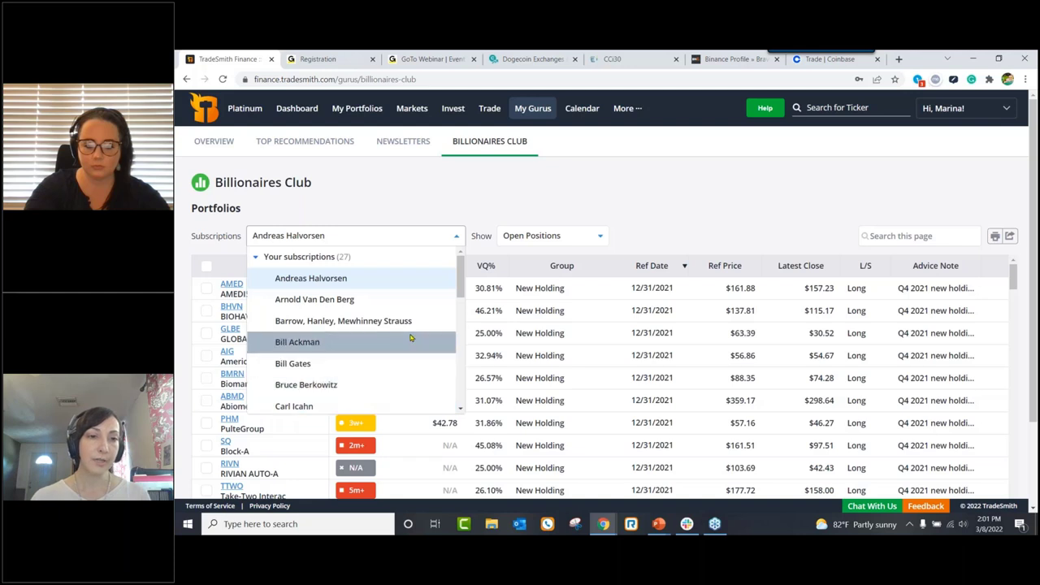
left_click(418, 213)
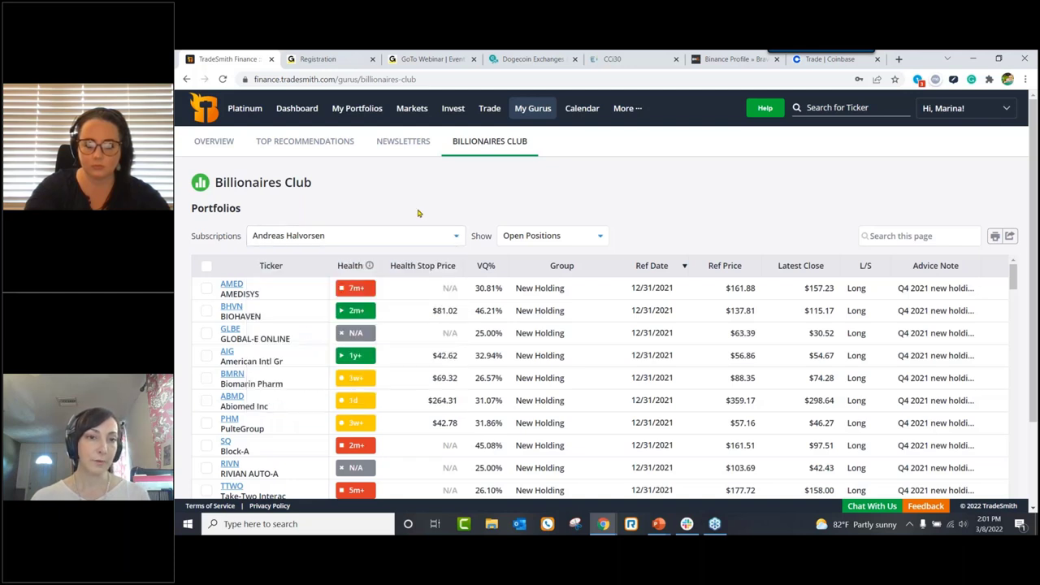
left_click(403, 142)
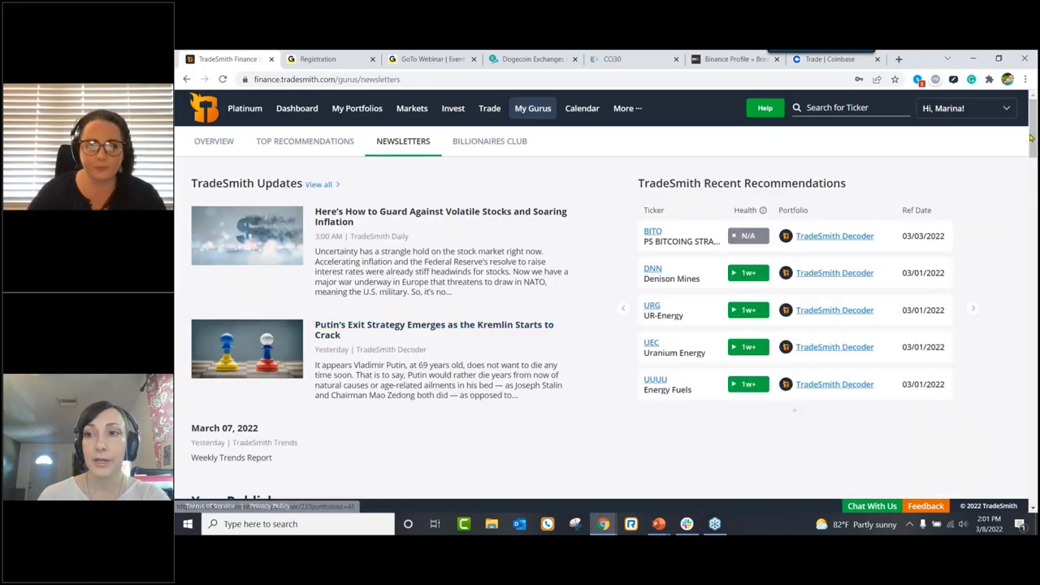
scroll(1032, 148, "down", 2)
scroll(1033, 149, "down", 6)
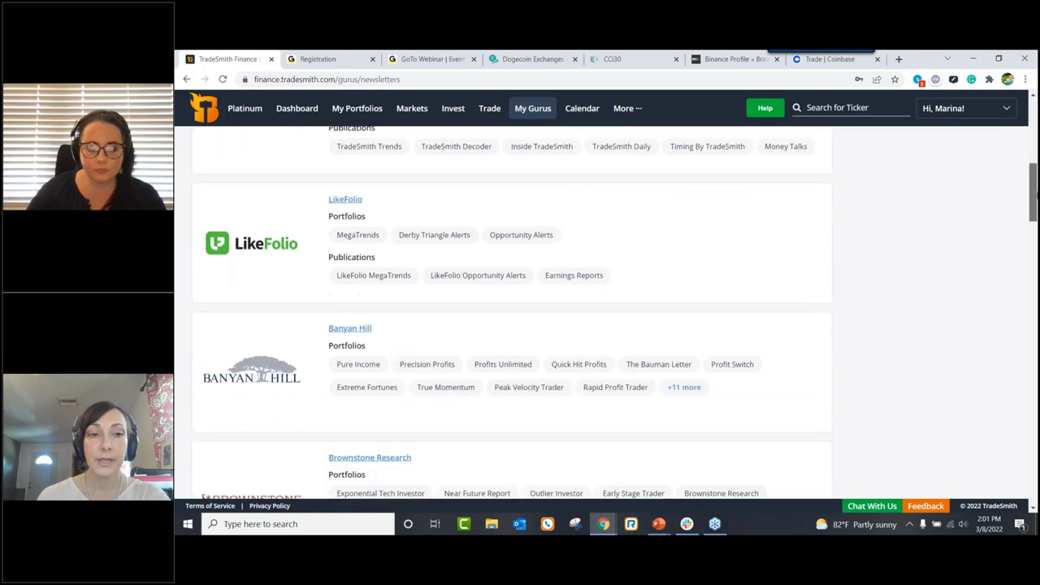
scroll(616, 314, "down", 3)
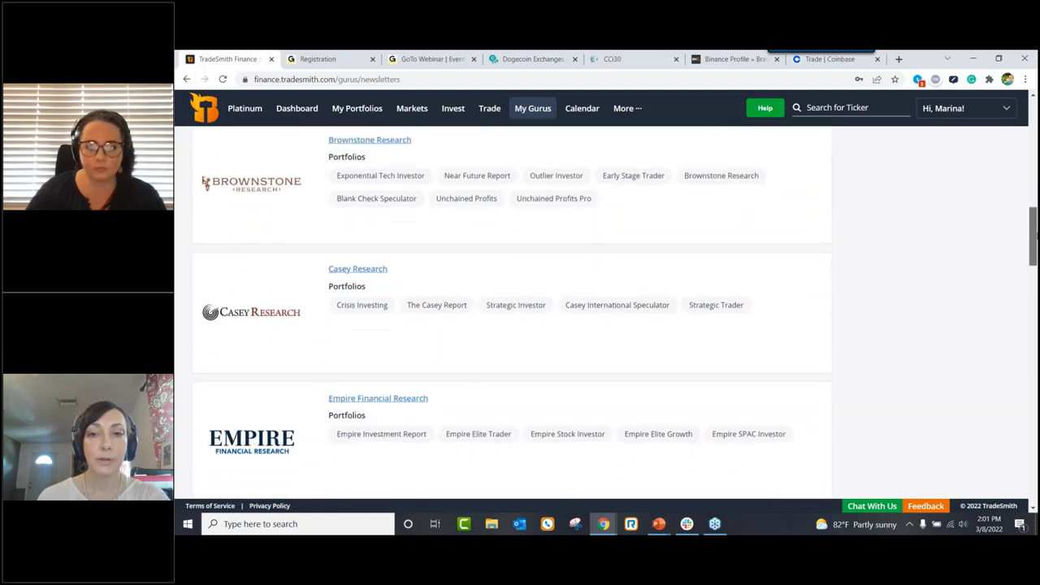
scroll(616, 316, "down", 3)
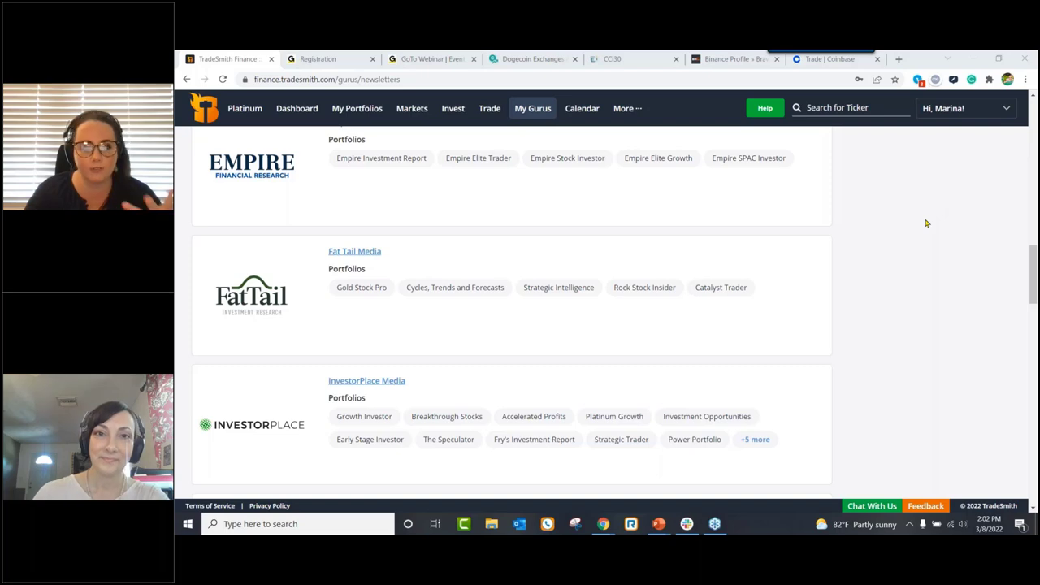
left_click(886, 219)
left_click_drag(1034, 267, 1034, 144)
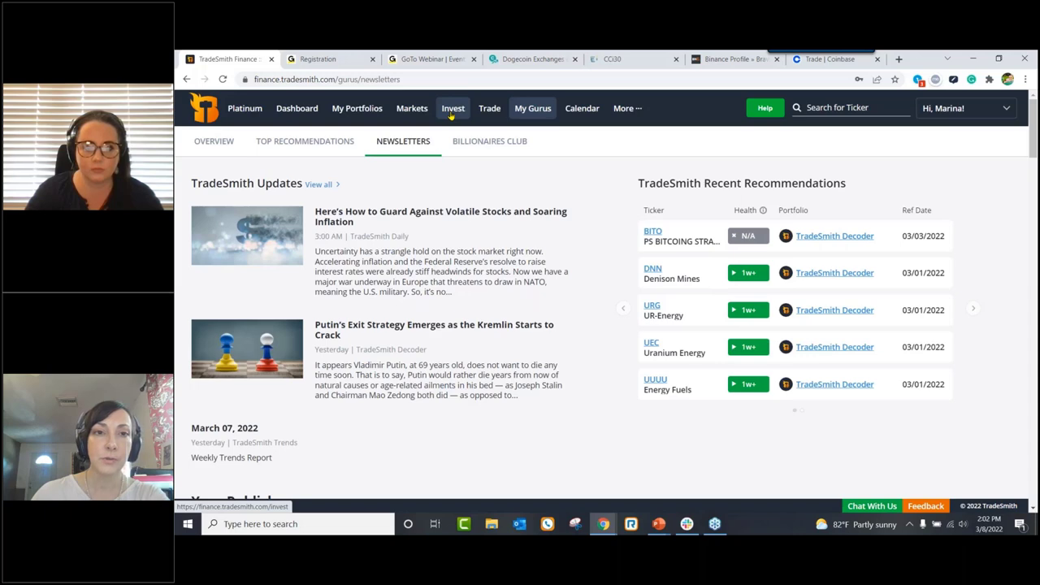
- Create a blank new screener from the Invest section's SCREENER tab
left_click(451, 114)
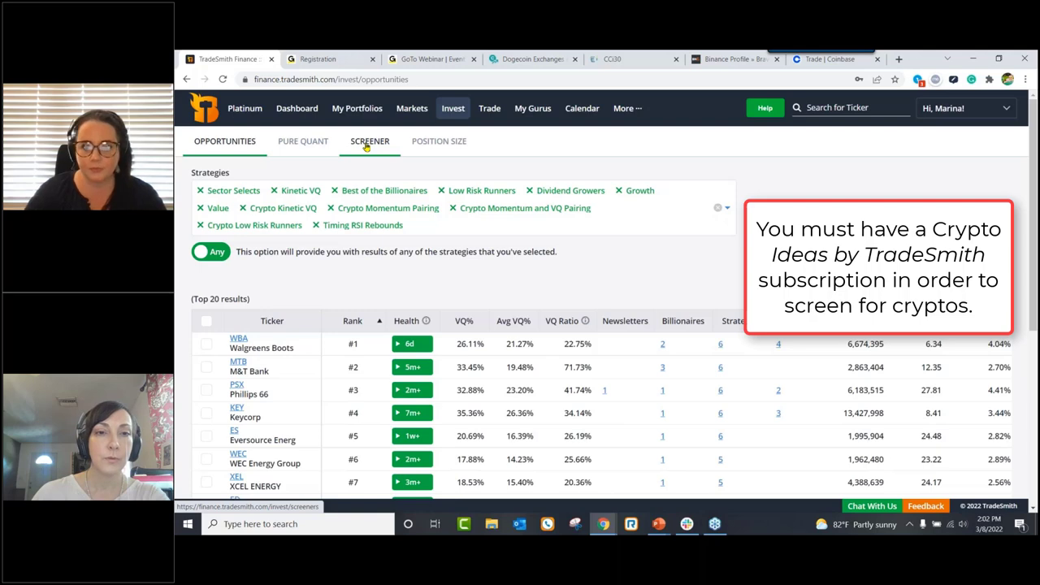
left_click(366, 143)
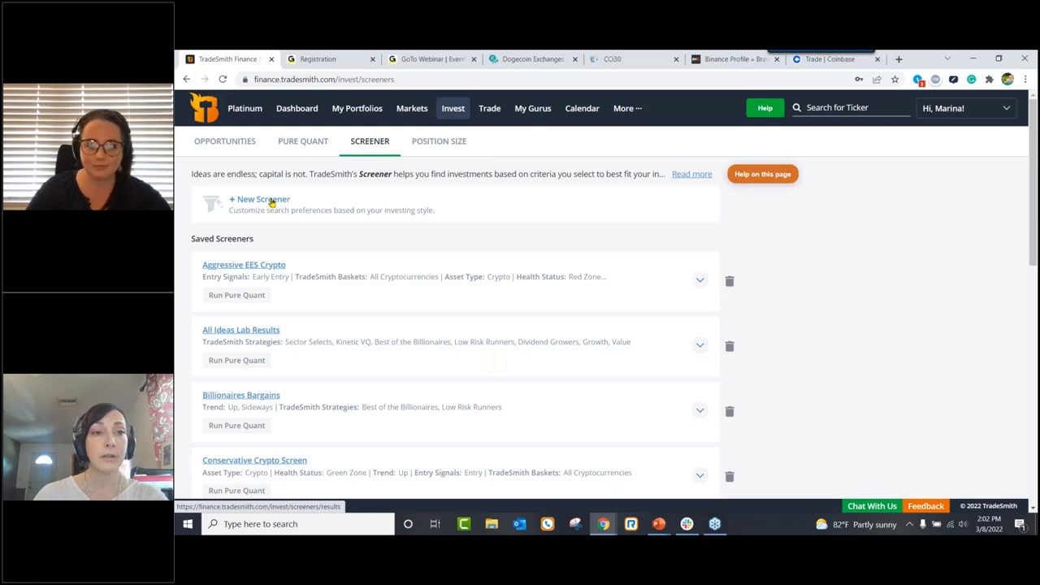
left_click(273, 203)
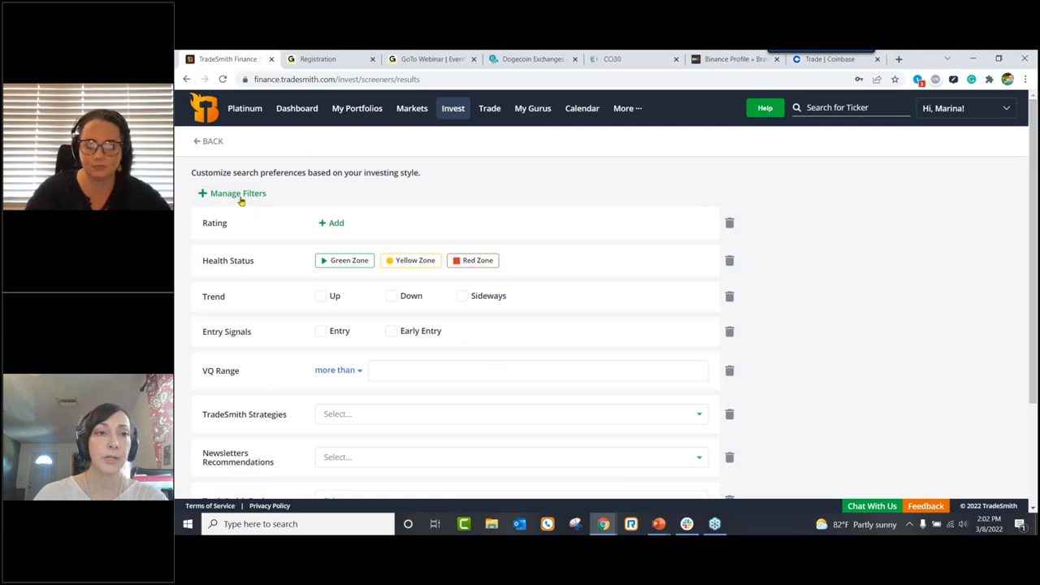
- Uncheck Rating in Manage Filters and save, keeping Health Status through TradeSmith Baskets
left_click(239, 195)
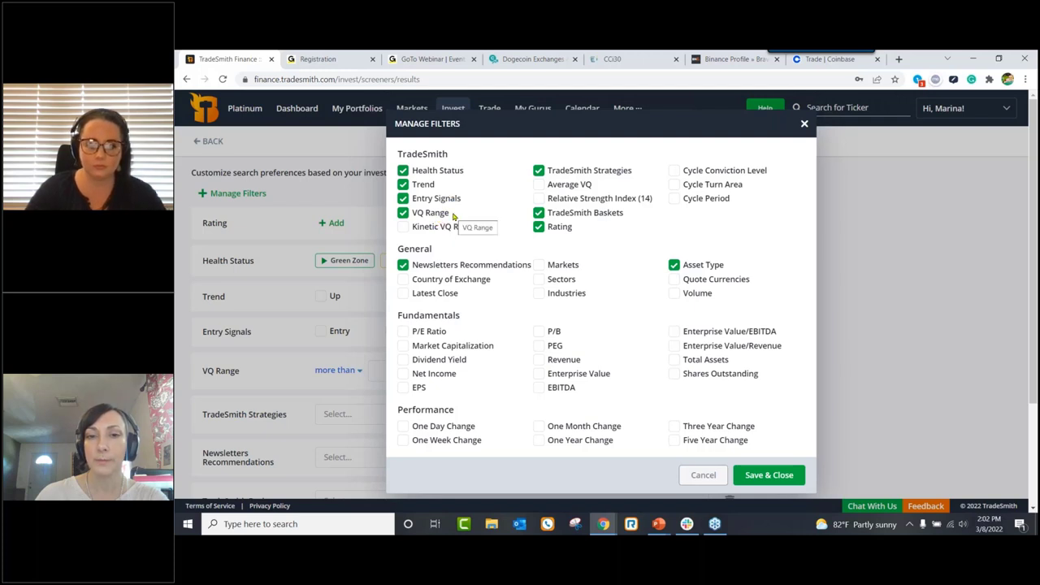
left_click(540, 229)
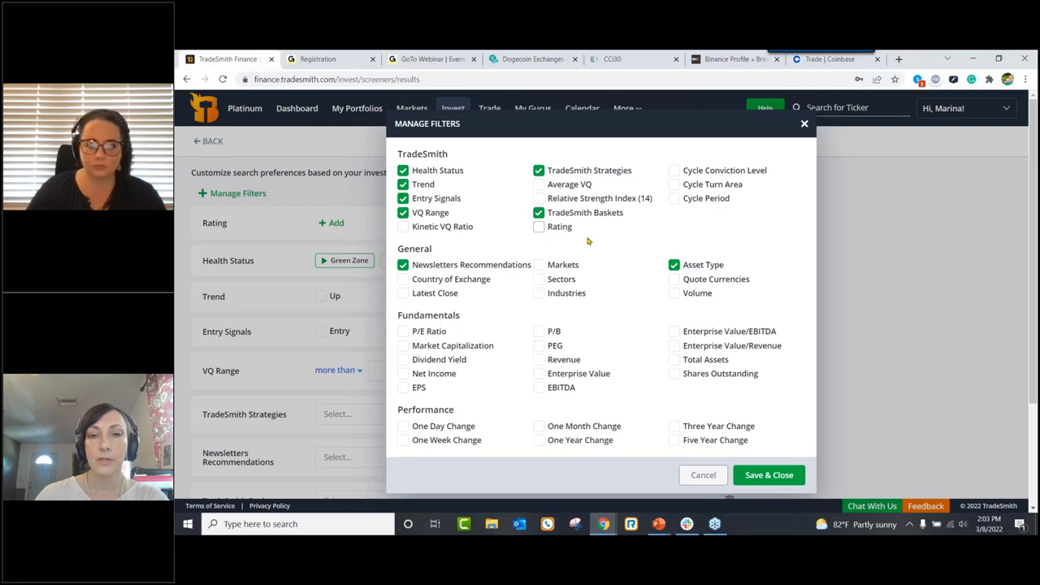
left_click_drag(549, 214, 630, 219)
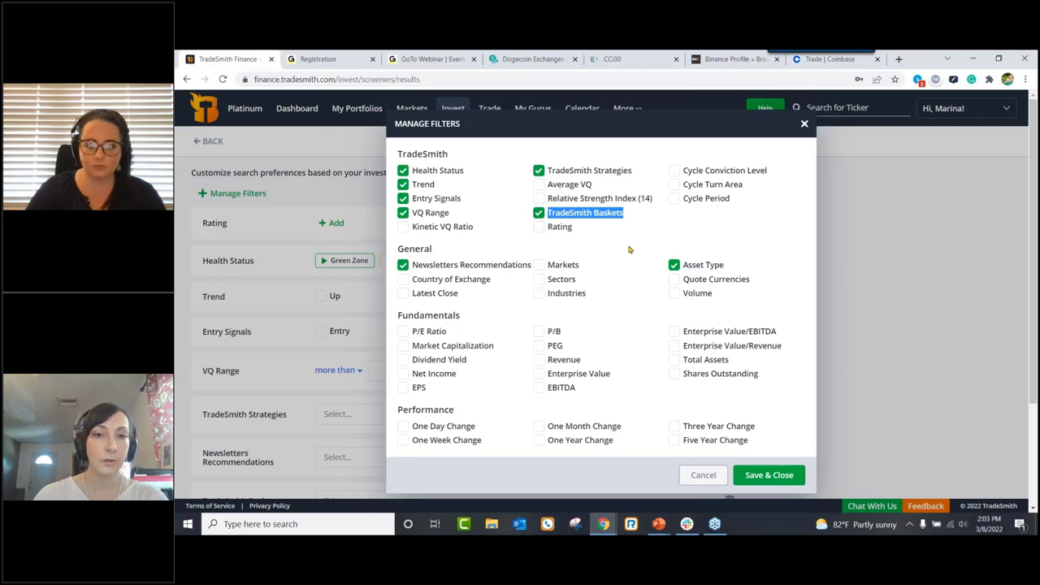
left_click_drag(634, 173, 546, 172)
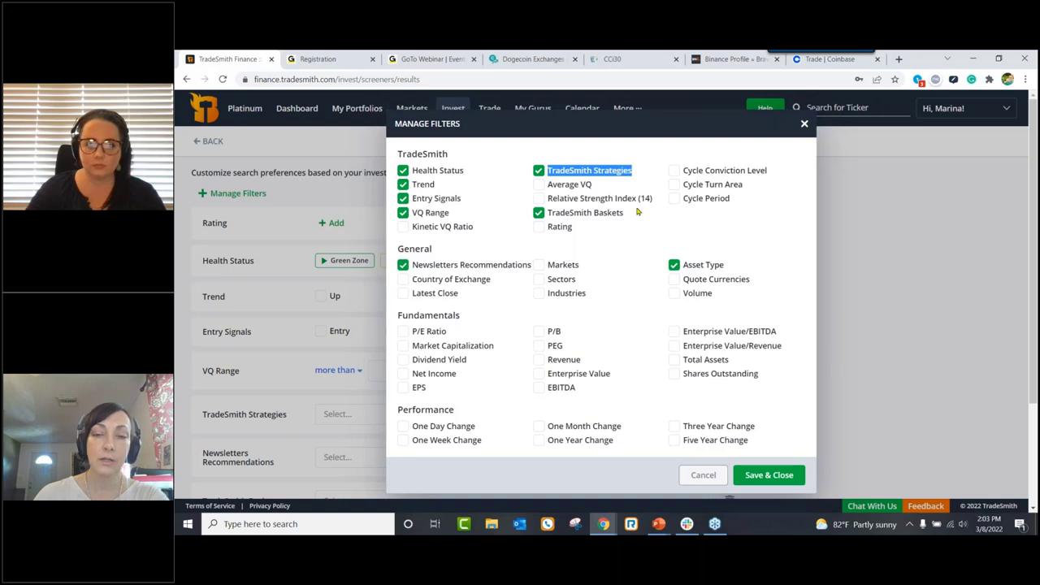
left_click(613, 148)
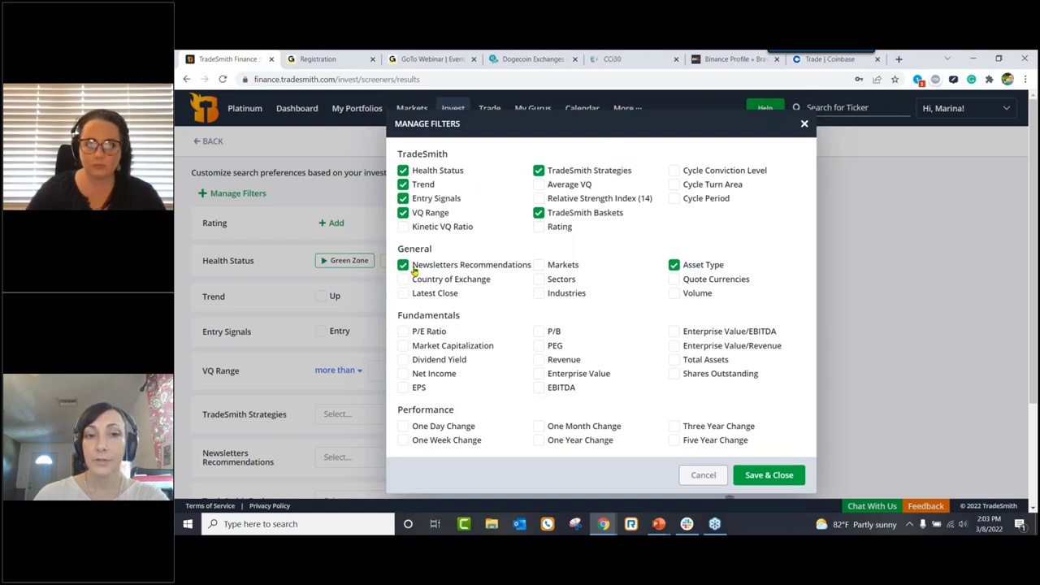
left_click_drag(411, 270, 532, 272)
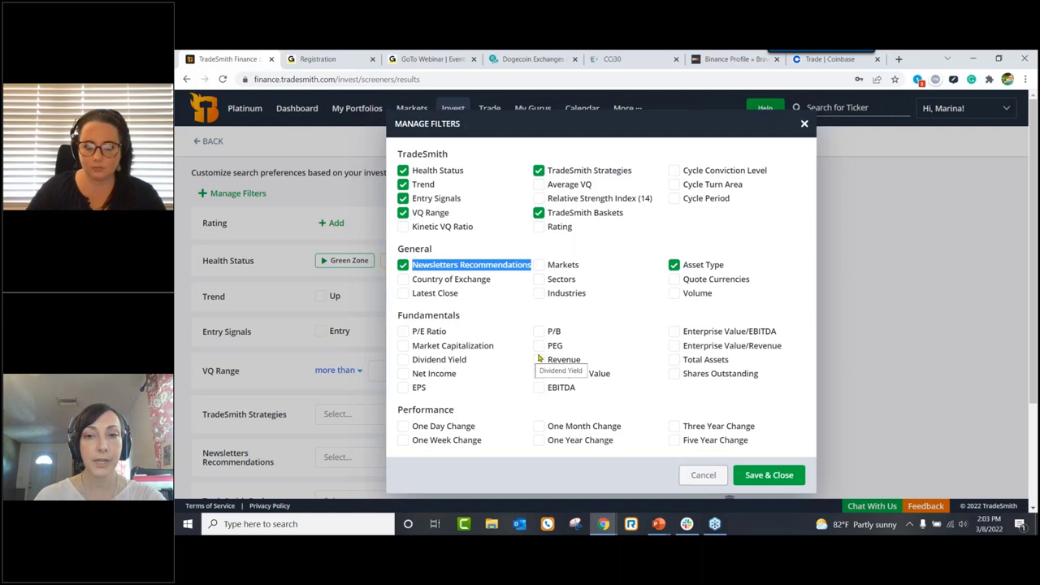
left_click(773, 278)
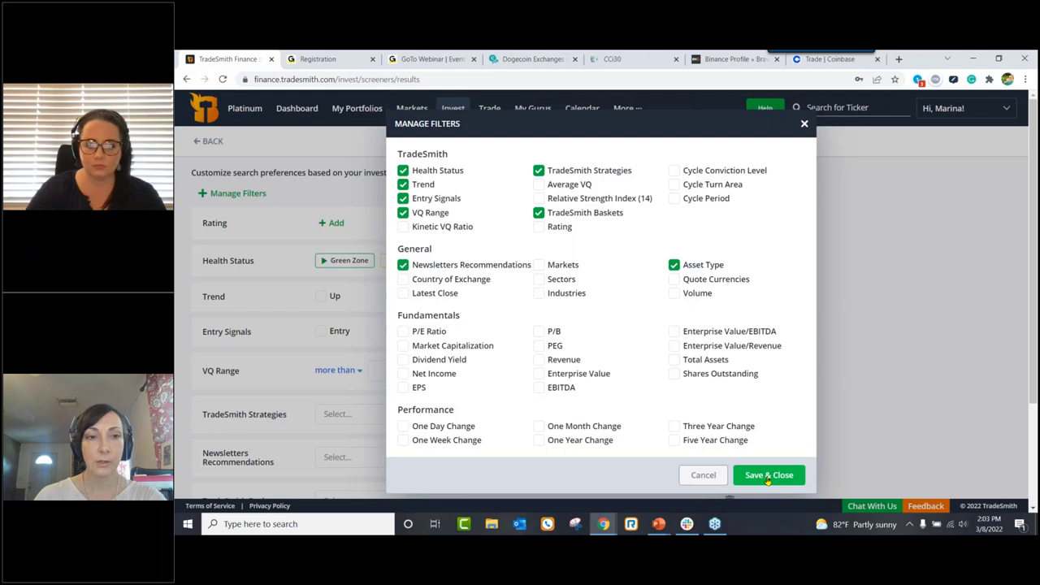
left_click(767, 477)
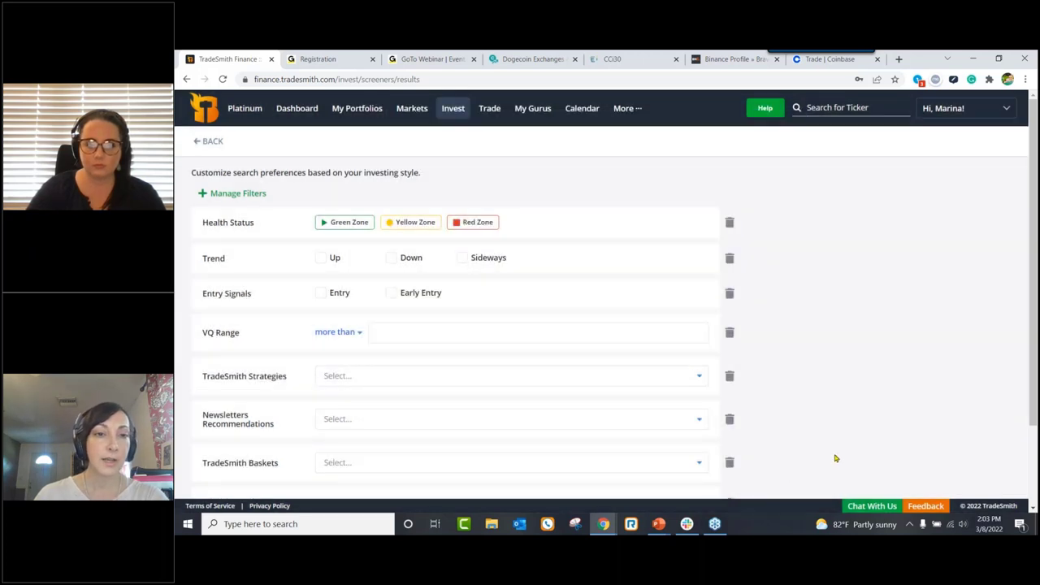
- Limit the screener to Green Zone health, an Up trend and Entry signals
left_click(346, 226)
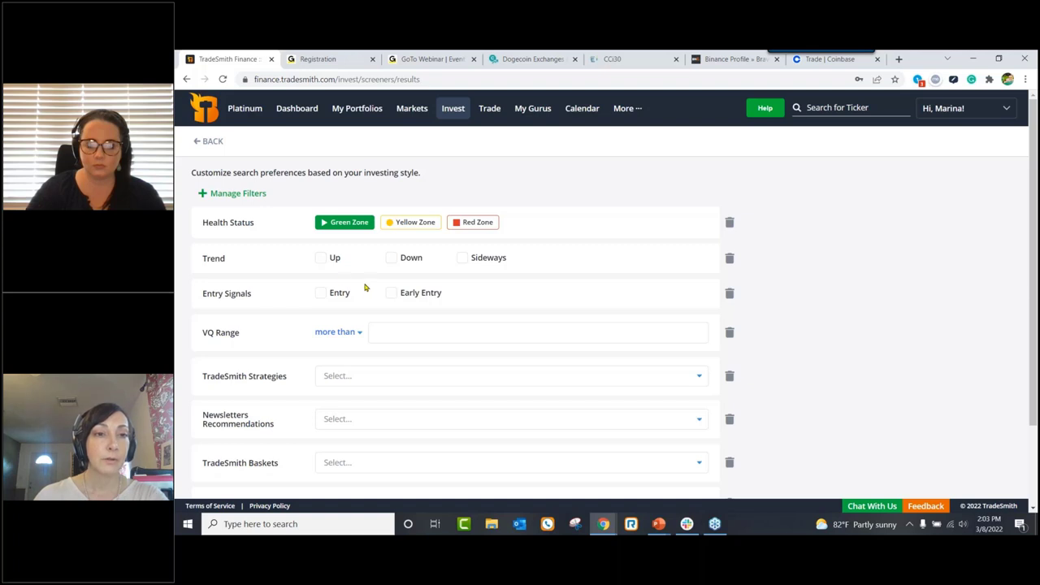
left_click(321, 258)
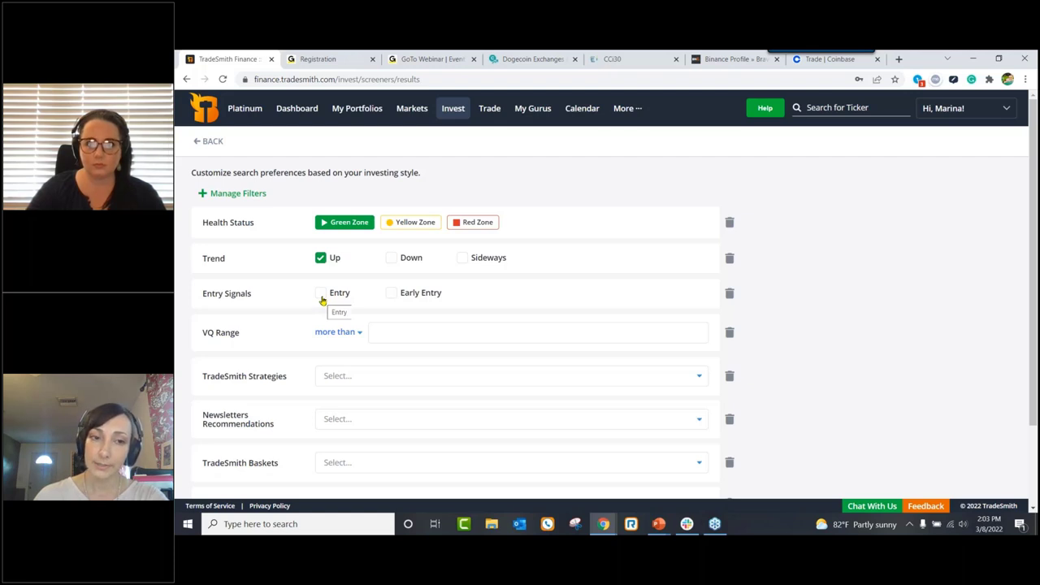
left_click_drag(330, 297, 354, 300)
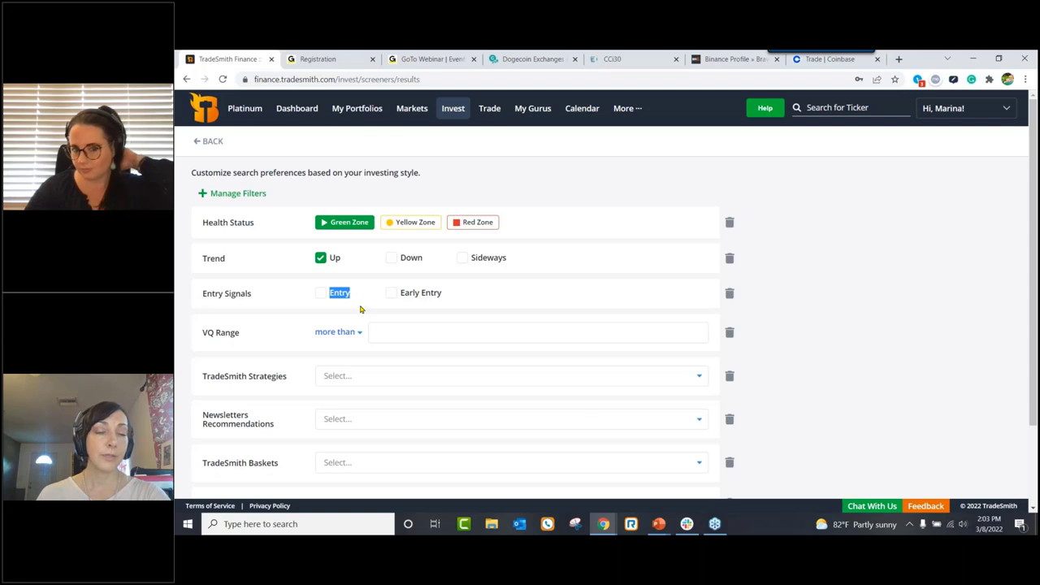
left_click(355, 307)
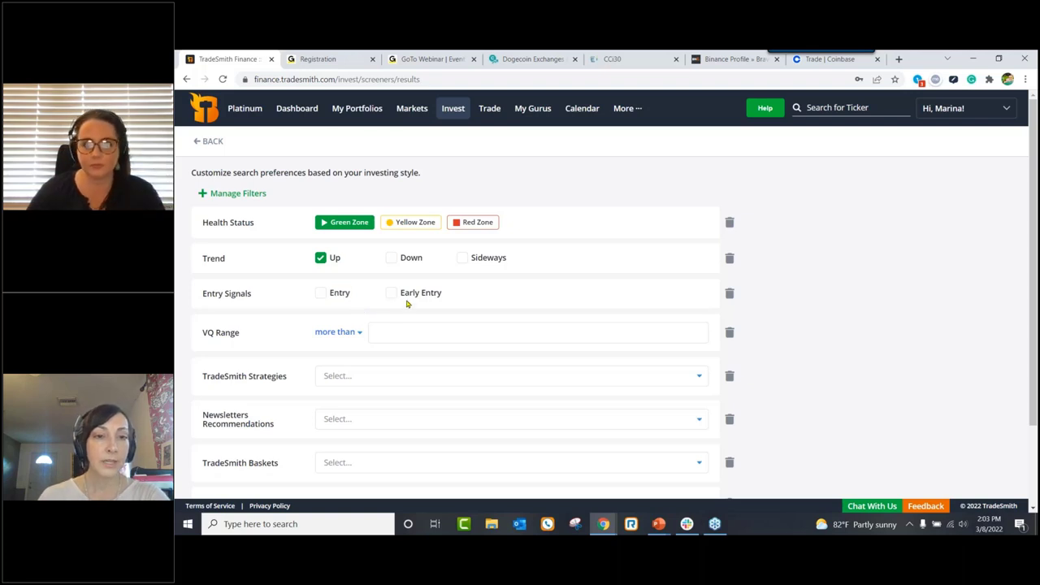
left_click_drag(401, 297, 447, 298)
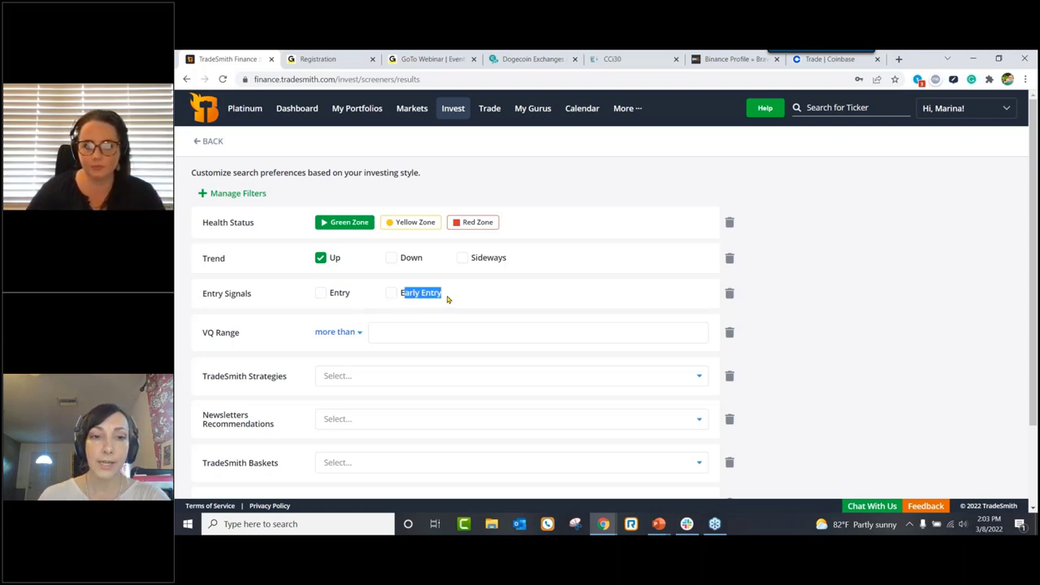
left_click(385, 309)
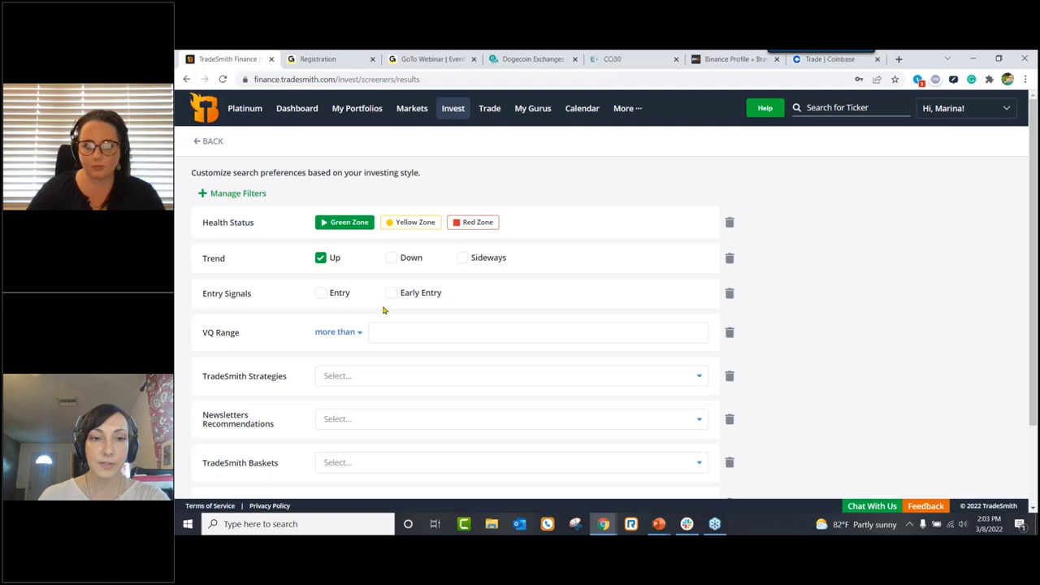
left_click(321, 298)
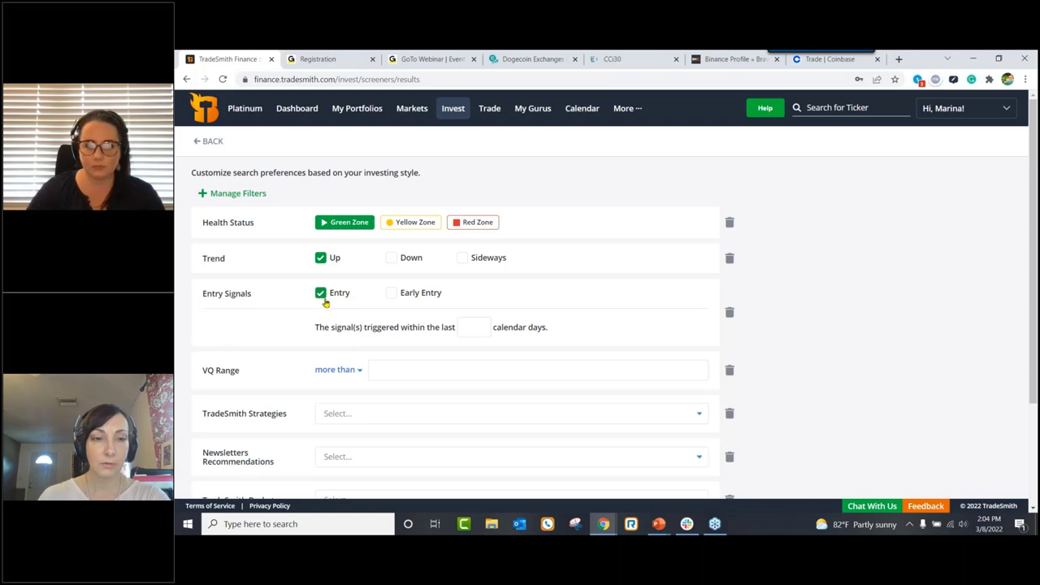
- Set the Entry signal window to 30 calendar days, leaving the VQ Range comparison at 'more than'
left_click(478, 328)
type("30")
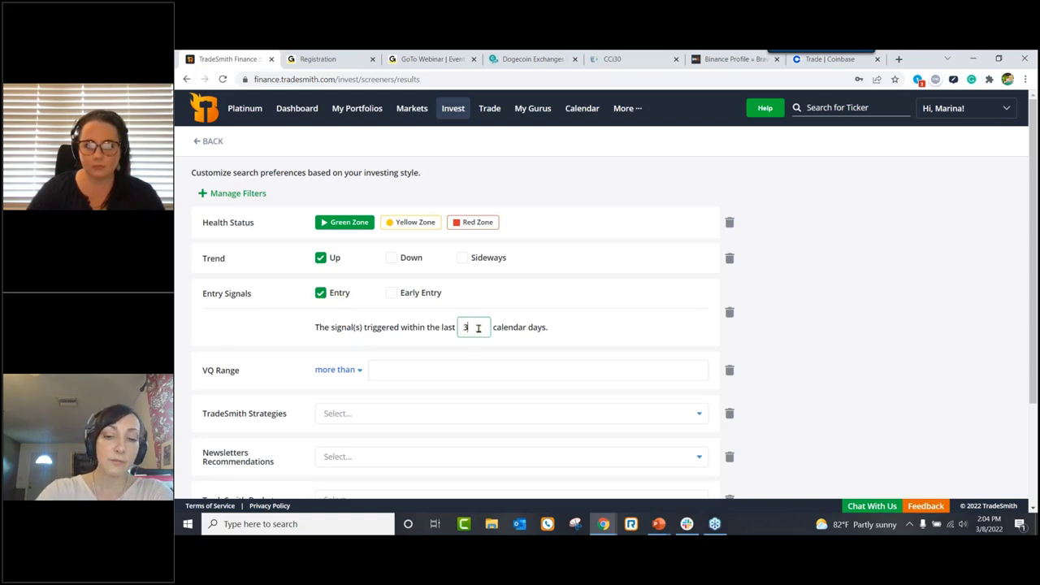
left_click(828, 347)
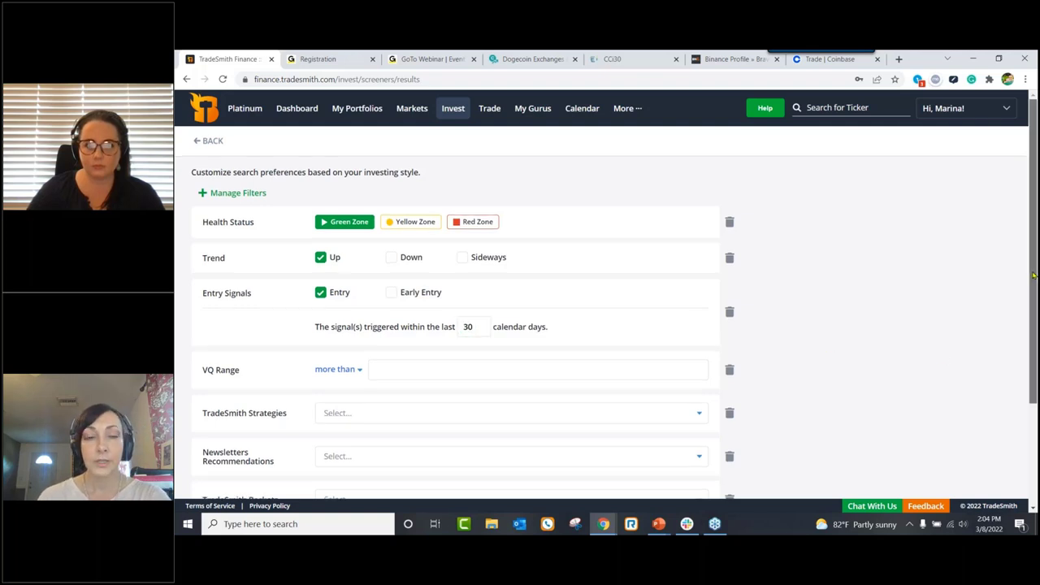
left_click_drag(1033, 272, 1033, 362)
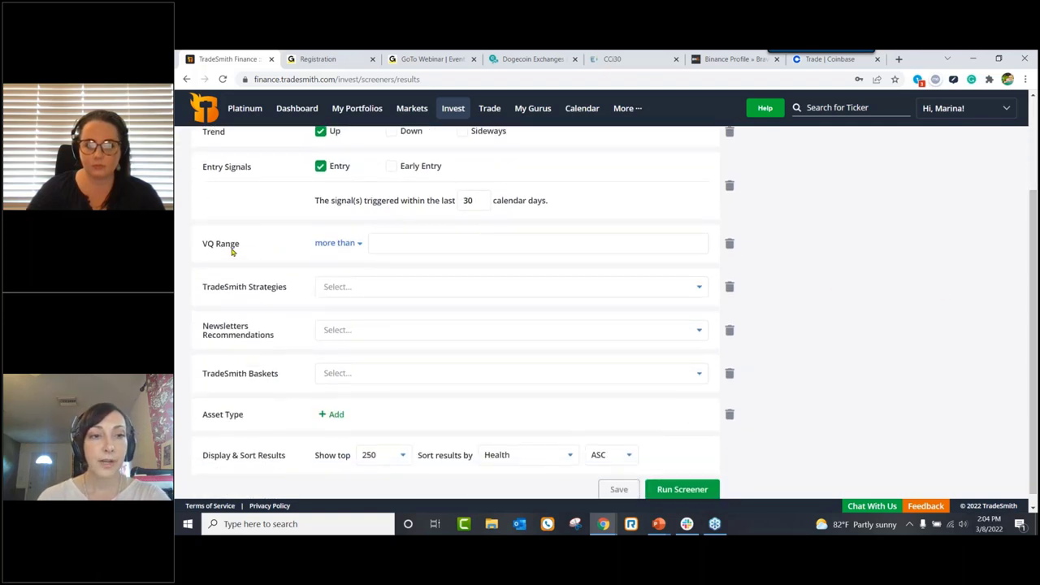
left_click(345, 246)
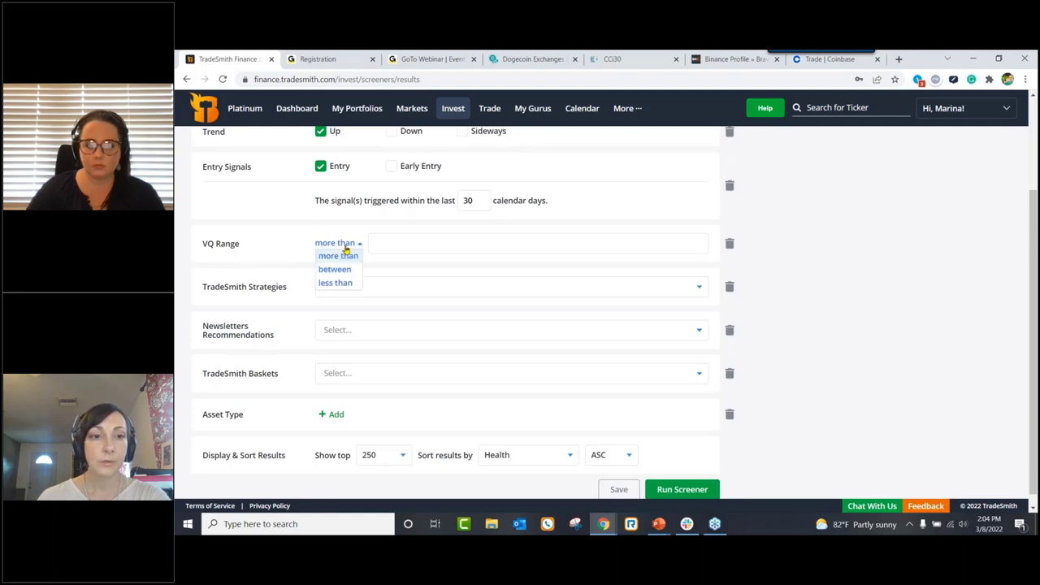
left_click(279, 250)
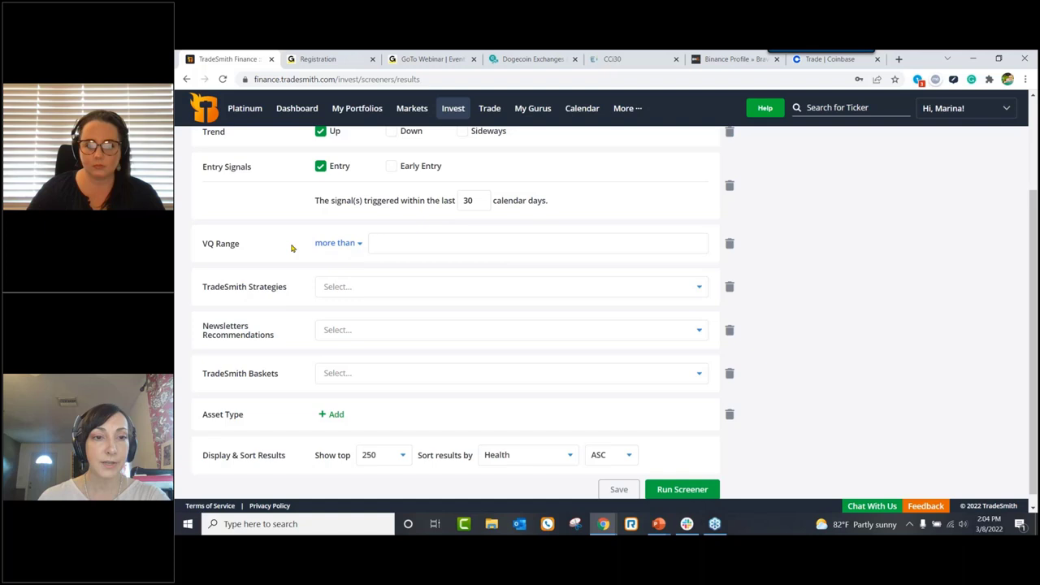
left_click(375, 293)
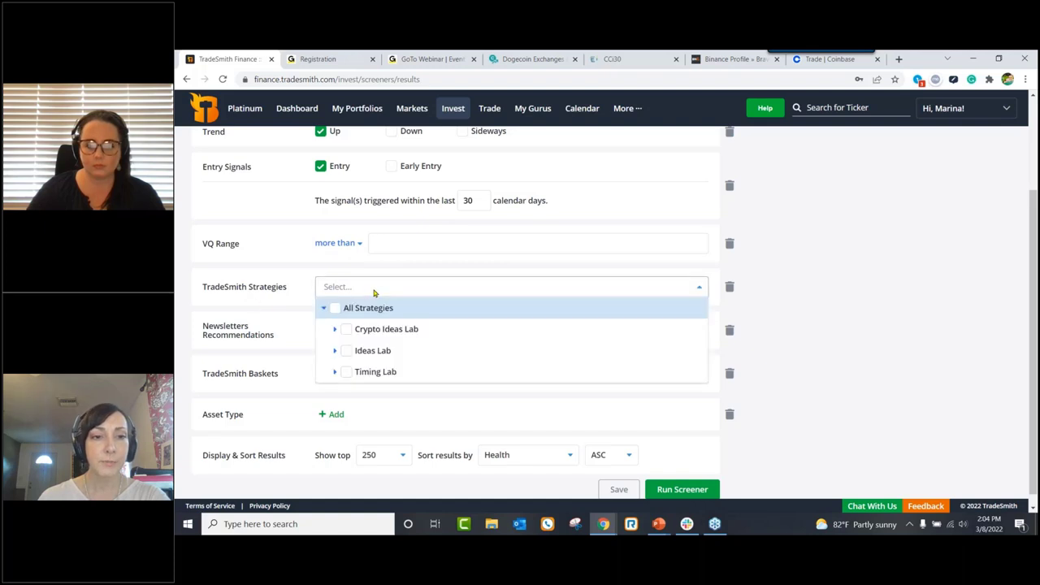
- Check Crypto Ideas Lab under TradeSmith Strategies, which includes all four of its strategies
left_click(346, 331)
left_click(333, 347)
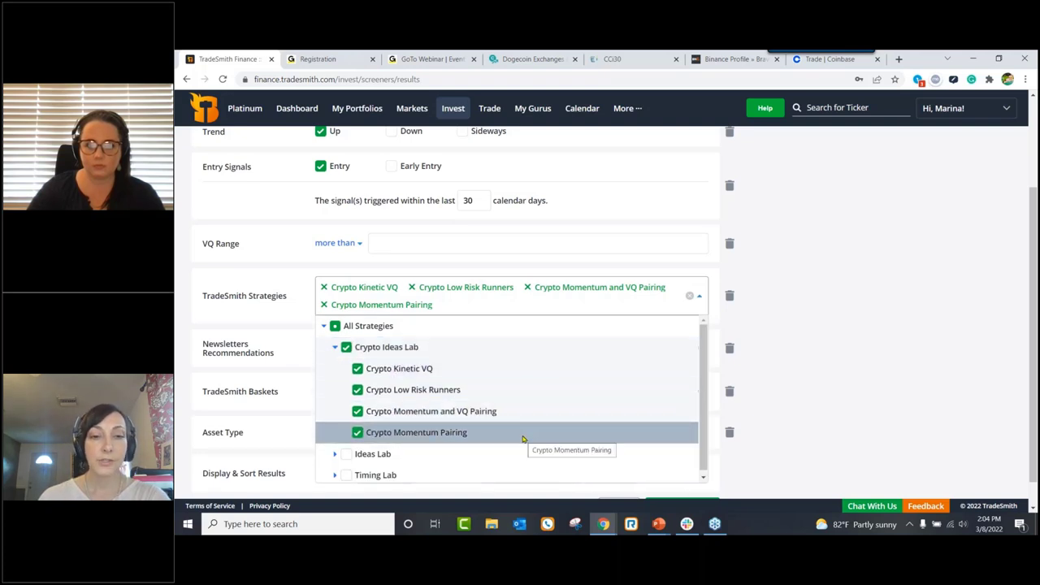
left_click(855, 436)
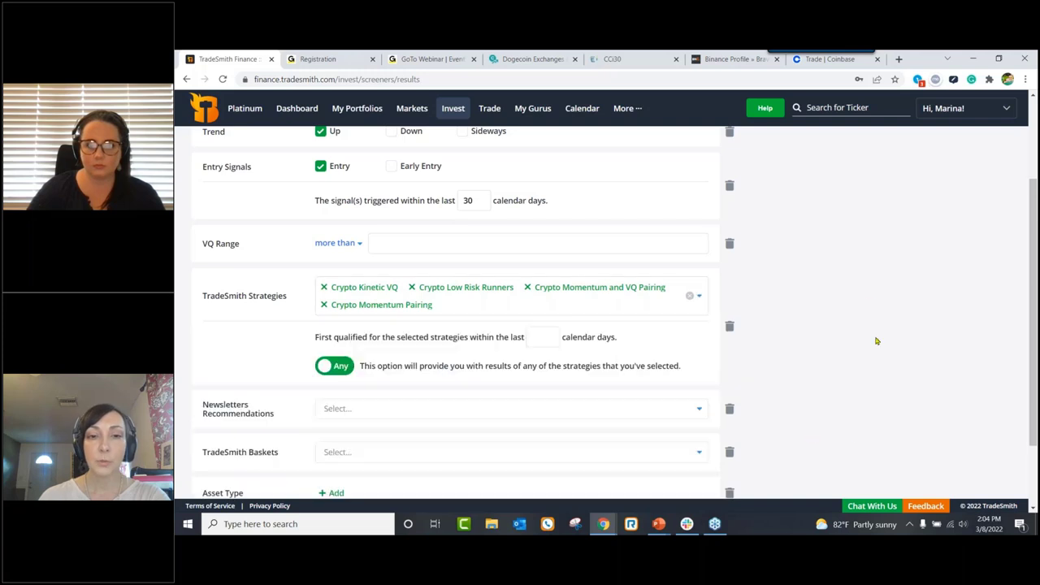
left_click(769, 113)
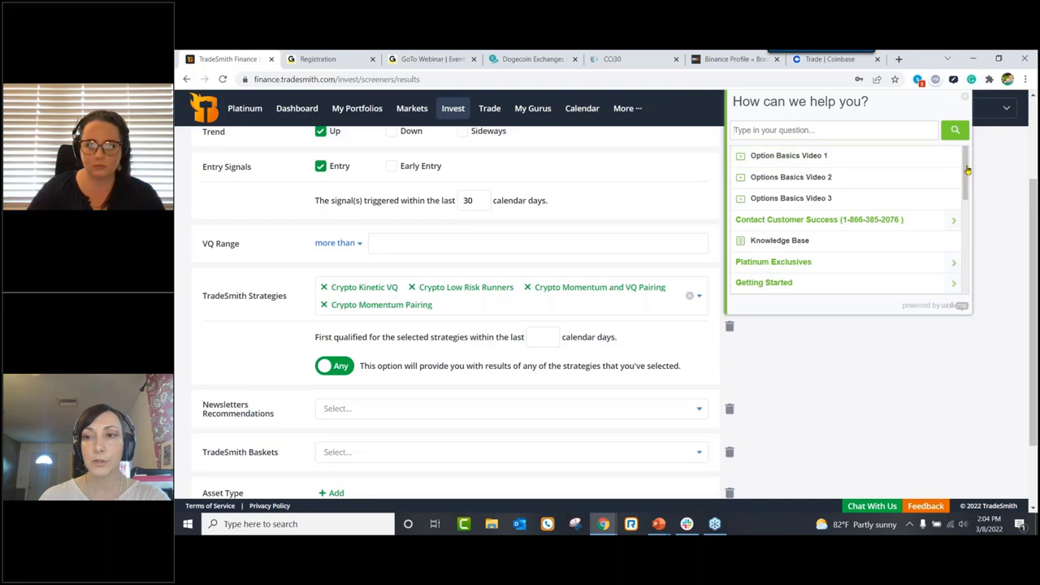
scroll(971, 209, "down", 3)
scroll(972, 211, "down", 1)
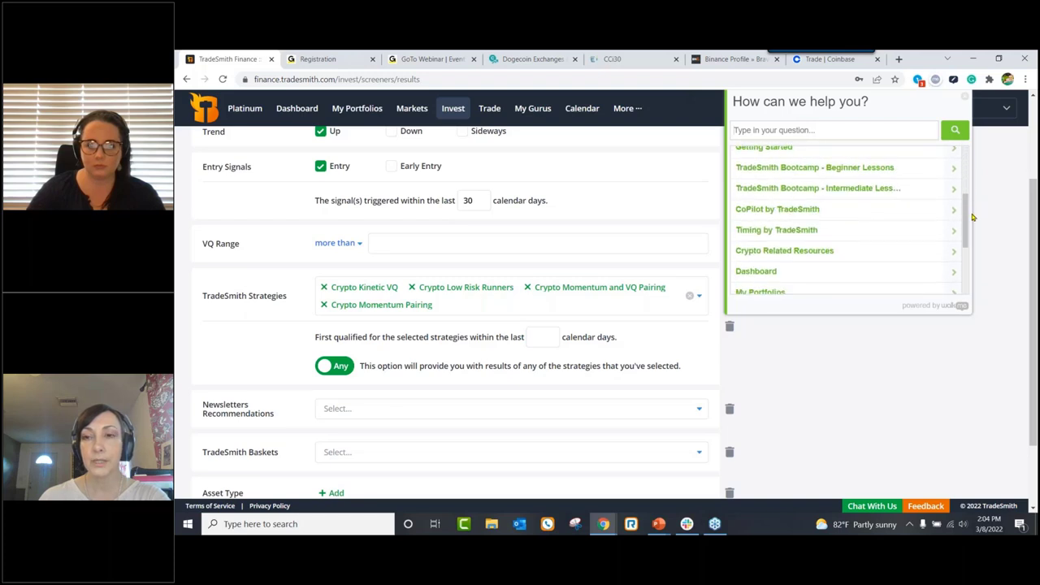
left_click(911, 191)
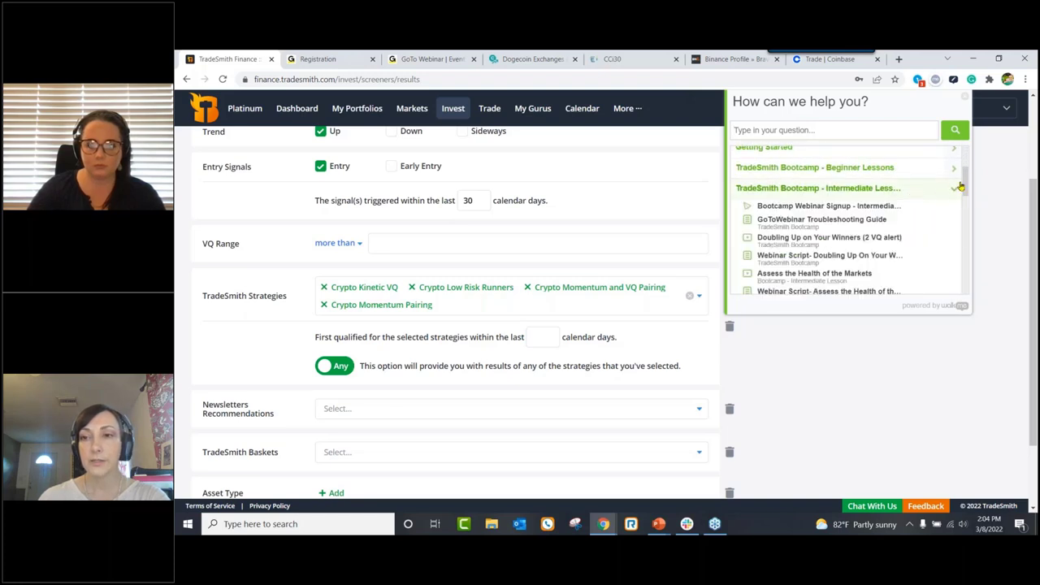
scroll(961, 194, "down", 5)
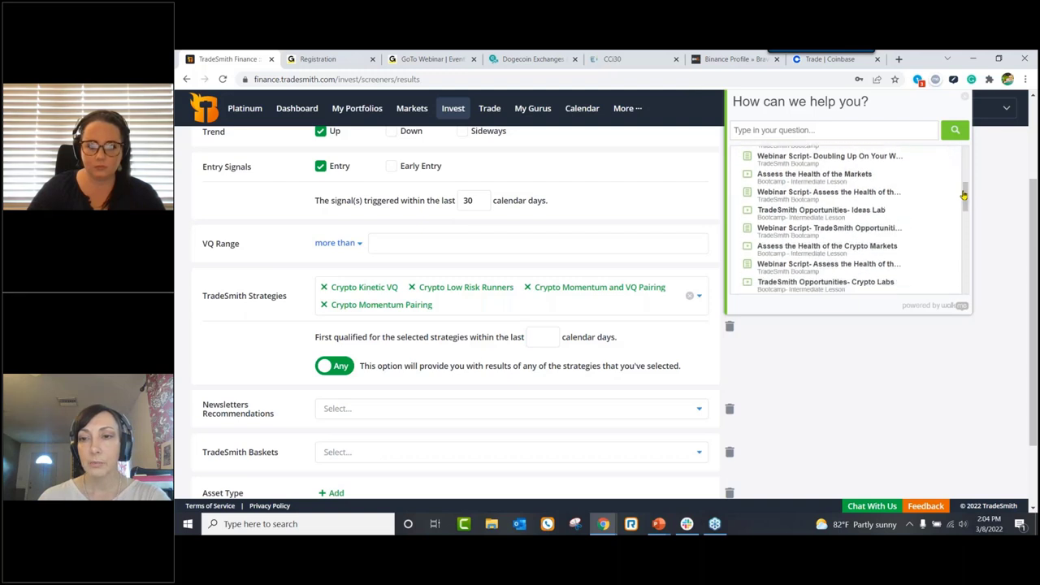
scroll(963, 199, "down", 1)
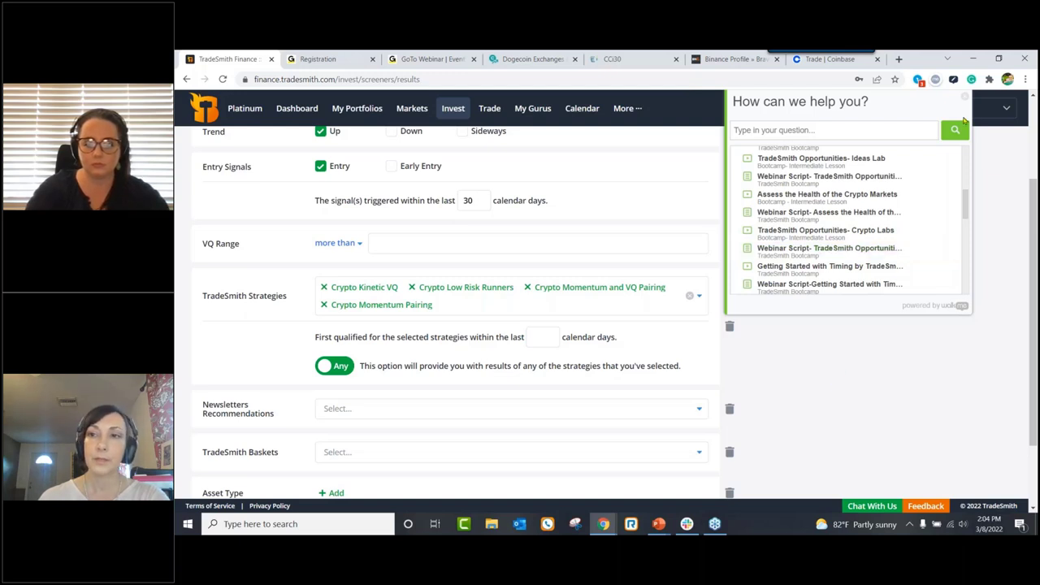
left_click(964, 97)
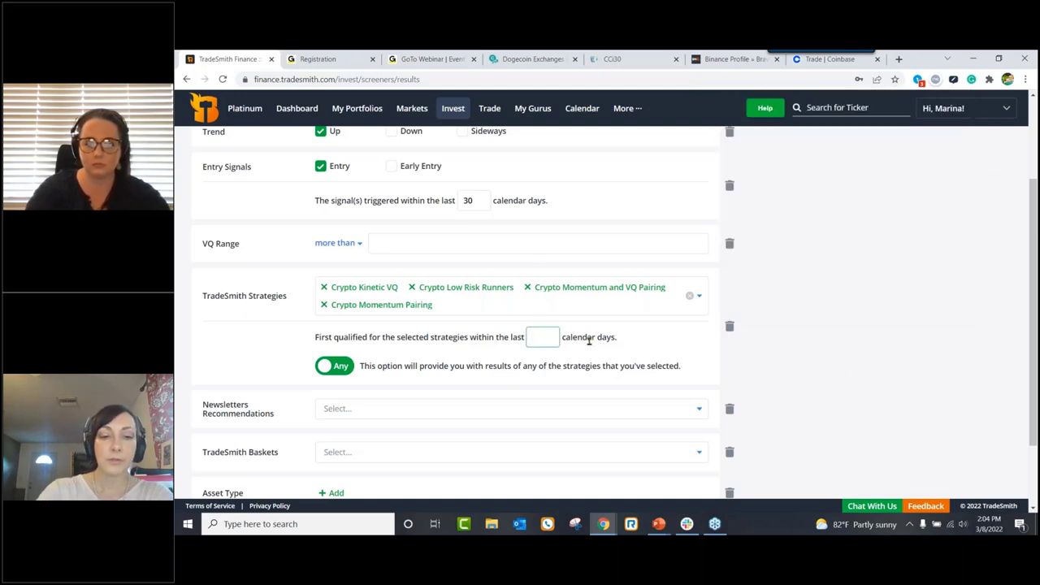
- Make strategies qualify within 30 days and add the All Cryptocurrencies basket
type("0")
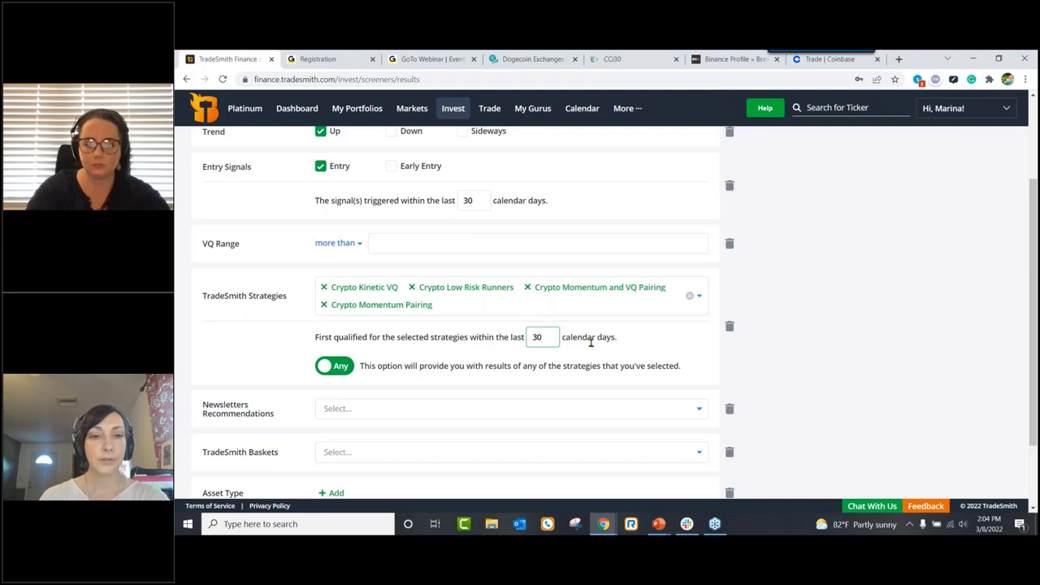
scroll(569, 341, "down", 2)
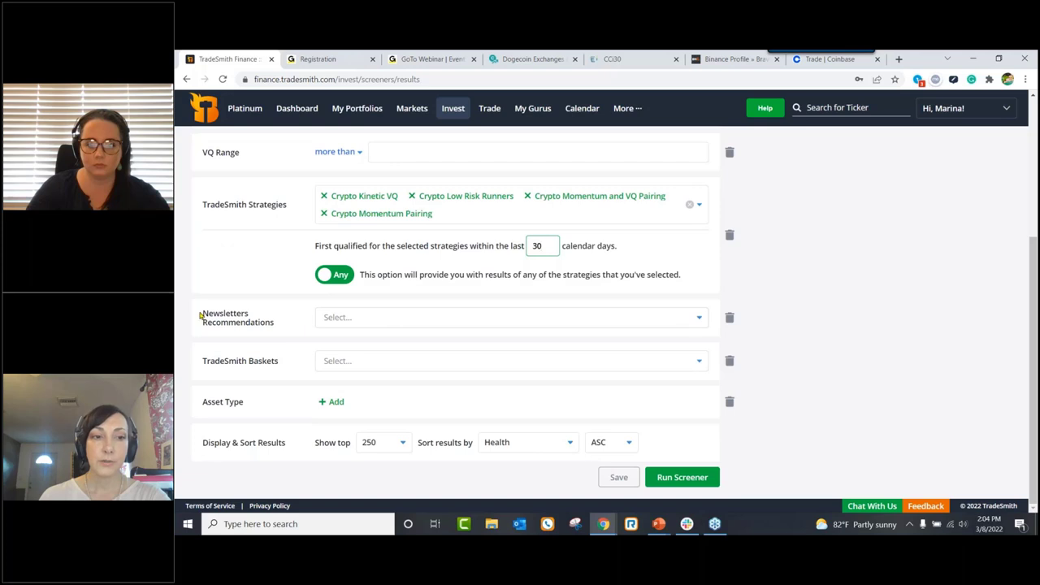
left_click_drag(201, 315, 276, 333)
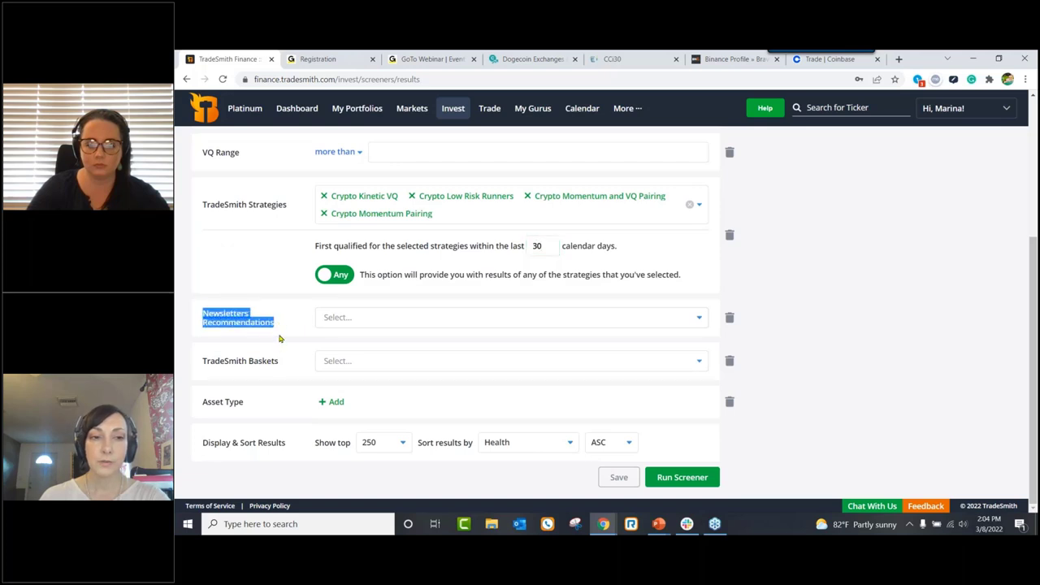
left_click(280, 342)
left_click(417, 366)
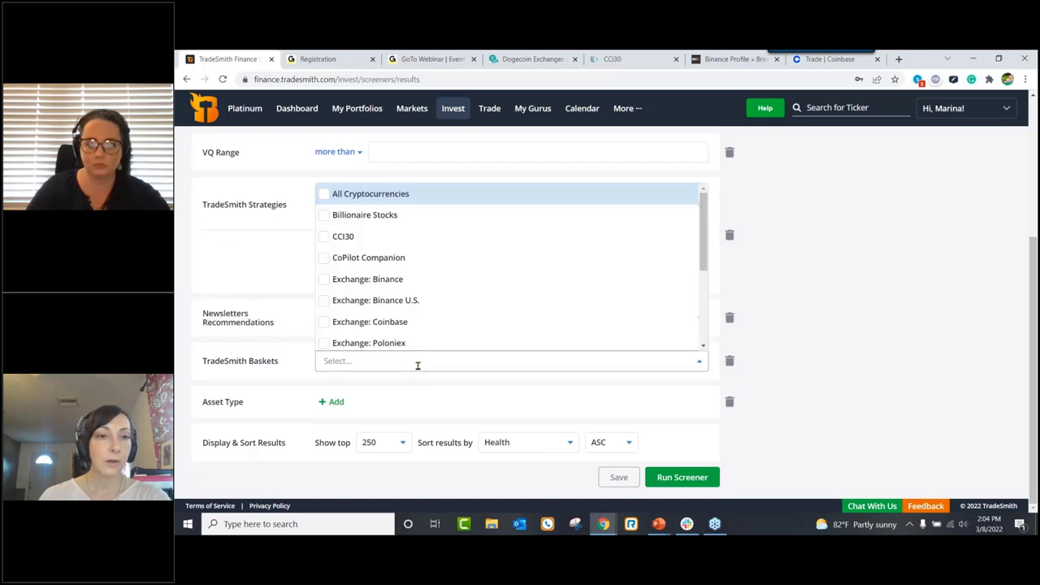
left_click(325, 198)
left_click(796, 338)
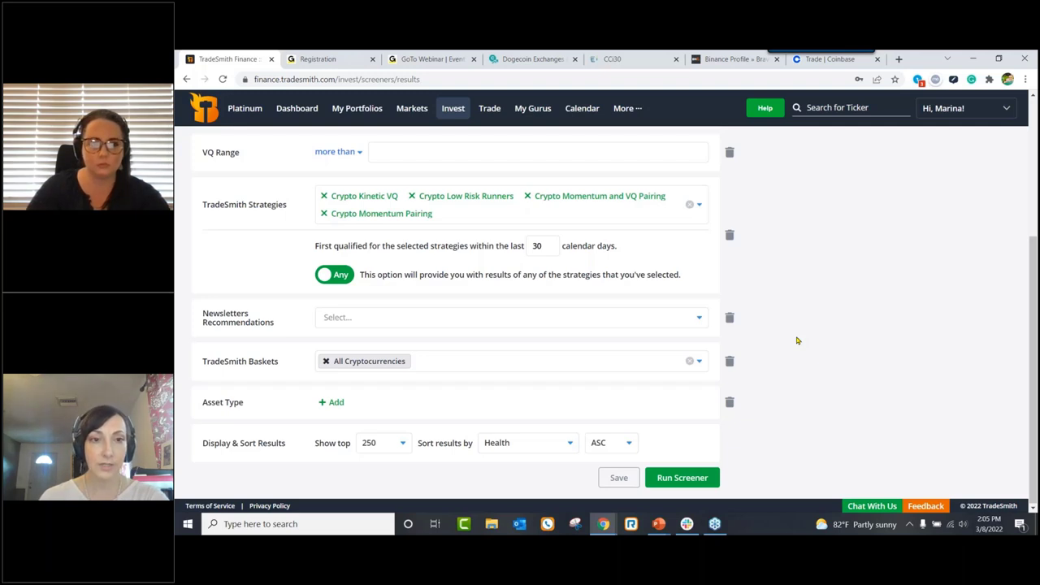
- Set the screener's Asset Type to Crypto
left_click(333, 403)
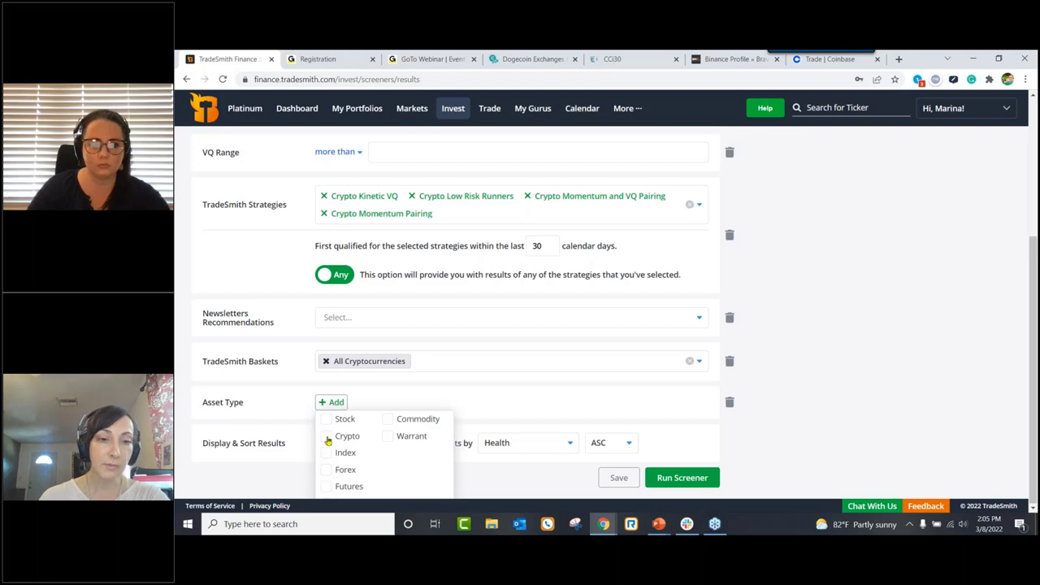
left_click(328, 440)
left_click(877, 386)
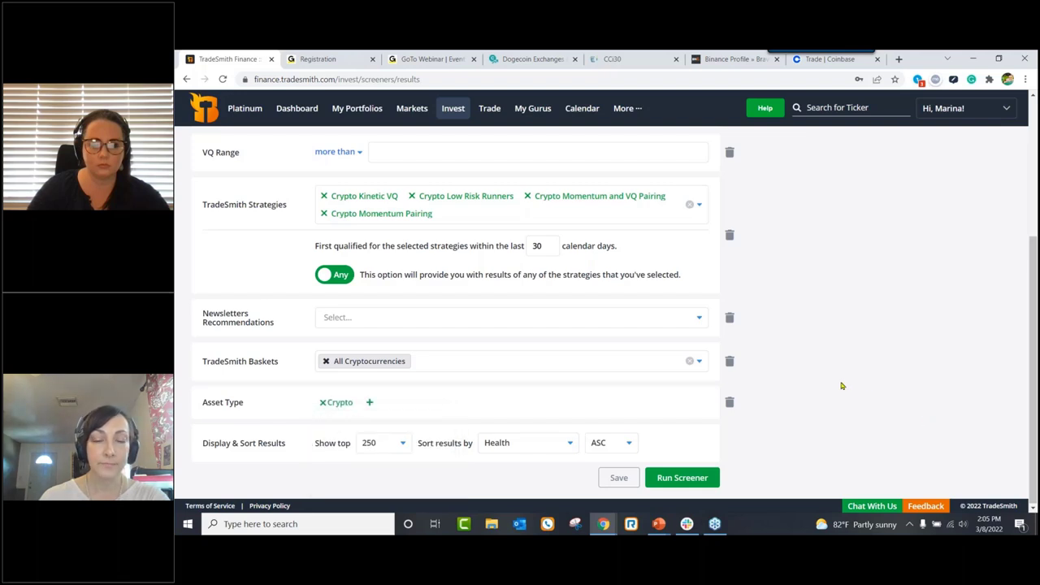
scroll(841, 386, "up", 5)
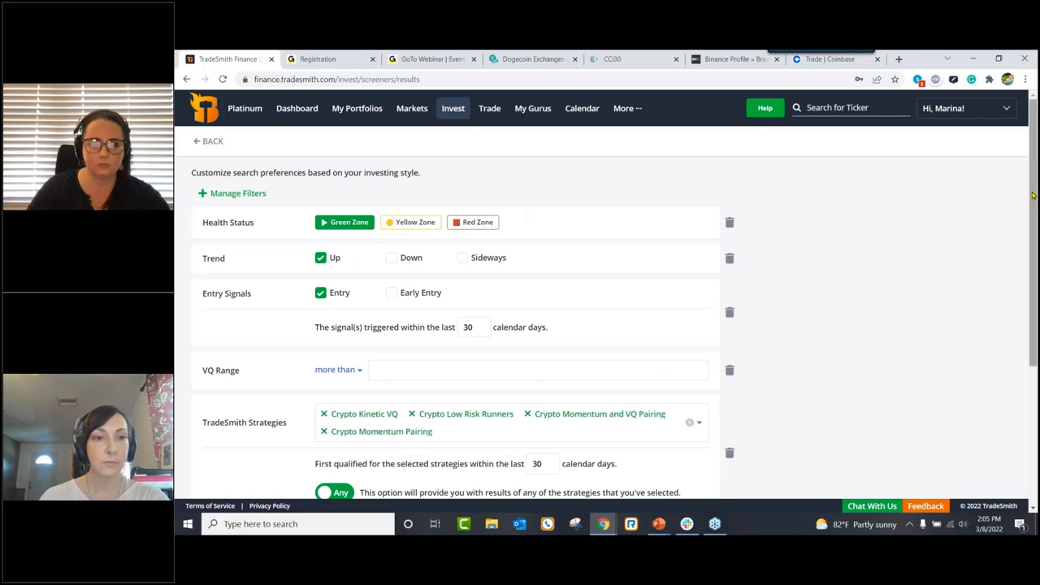
- Run the crypto screener with the current filters, which returns no results
left_click_drag(1033, 195, 1036, 333)
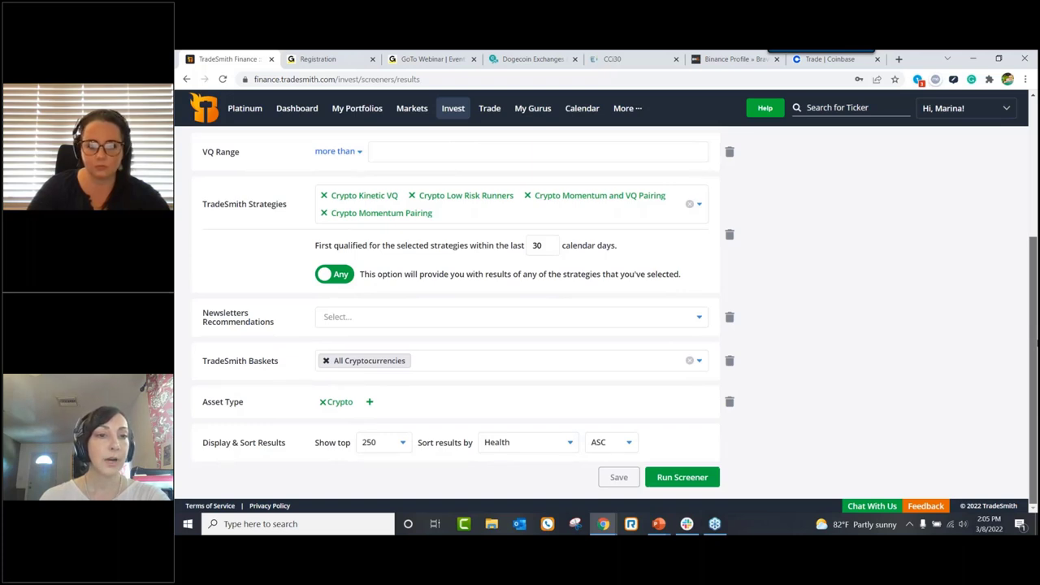
left_click(683, 478)
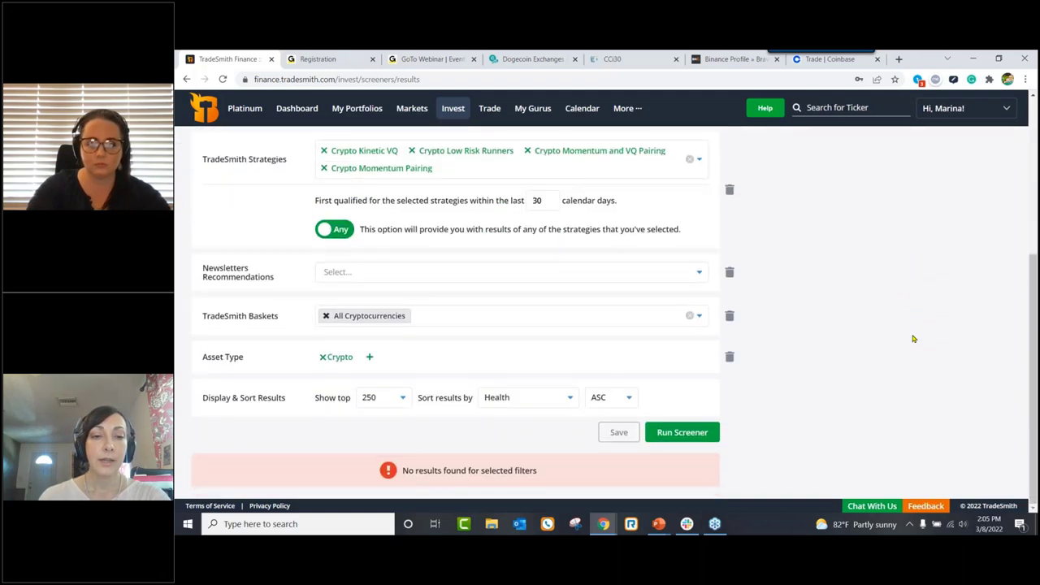
scroll(911, 340, "up", 1)
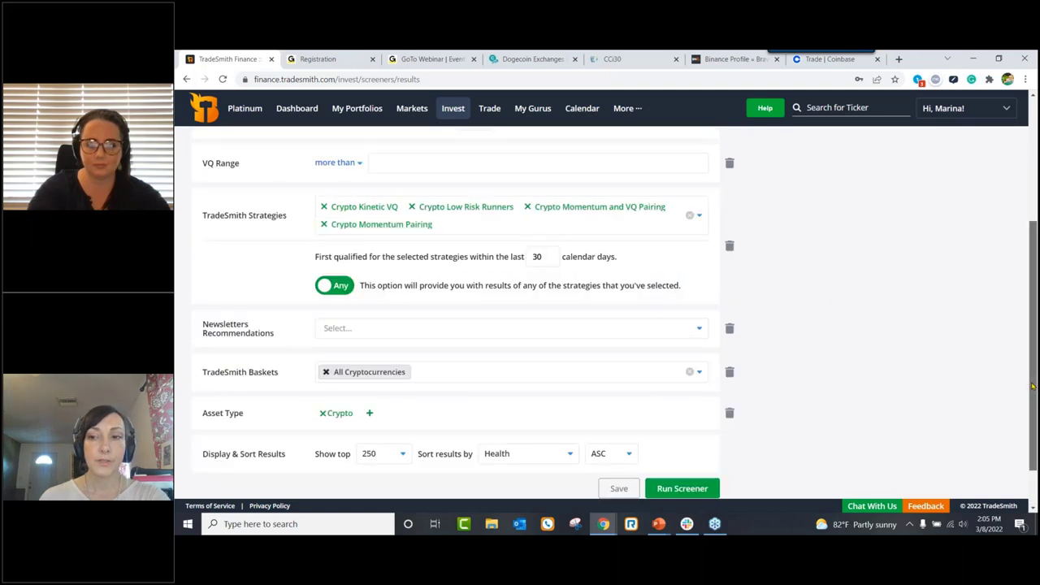
left_click_drag(1035, 380, 1036, 284)
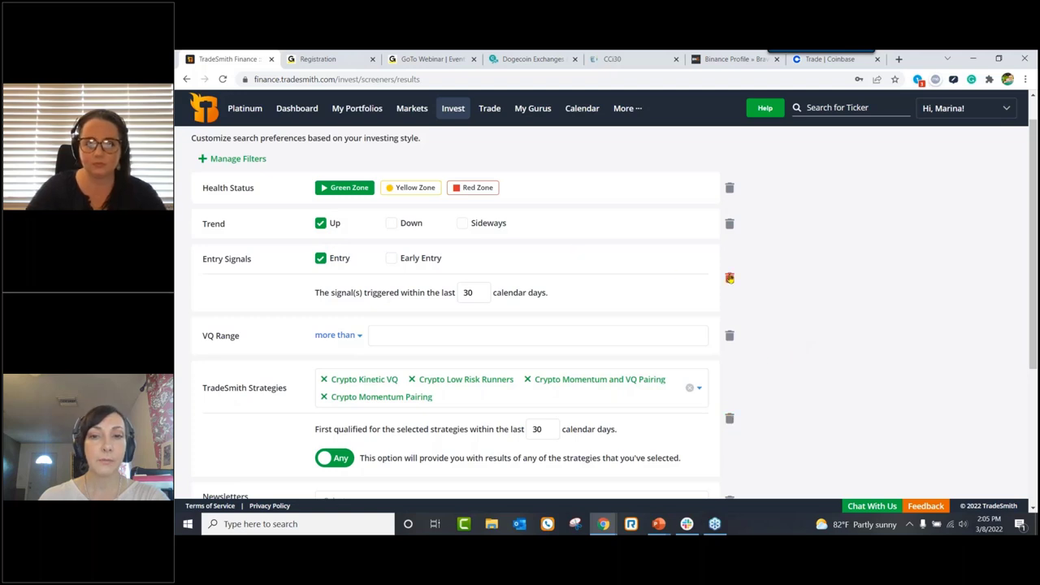
- Remove the Entry Signals and TradeSmith Strategies filters and rerun the screener
left_click(730, 278)
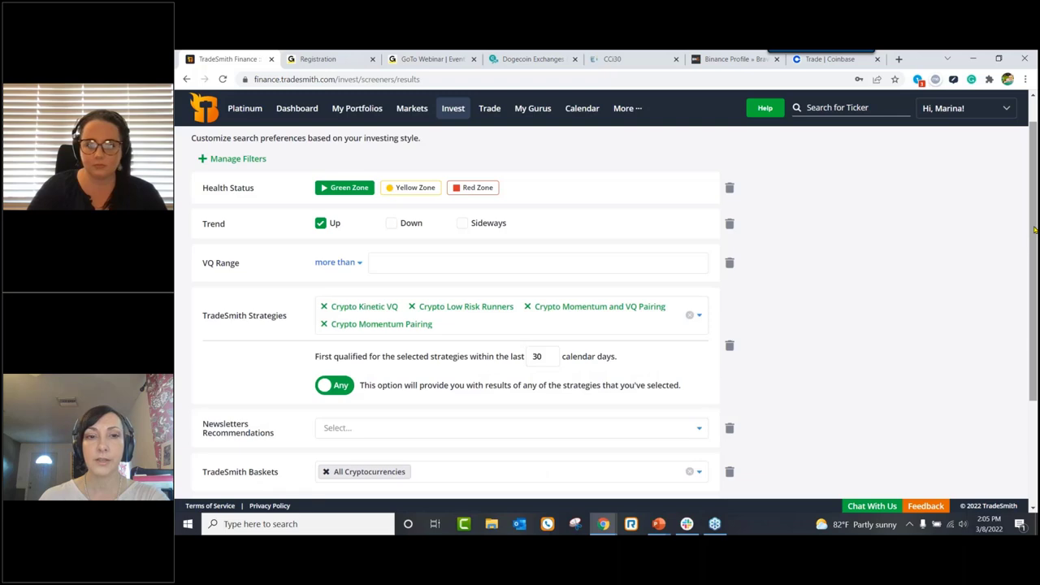
left_click_drag(1034, 230, 1034, 336)
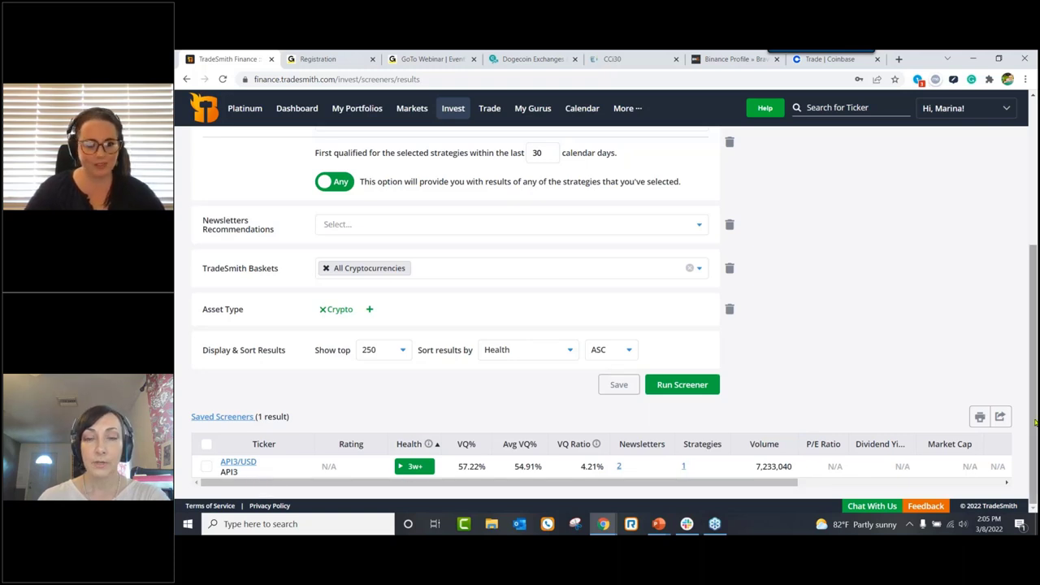
scroll(714, 302, "up", 2)
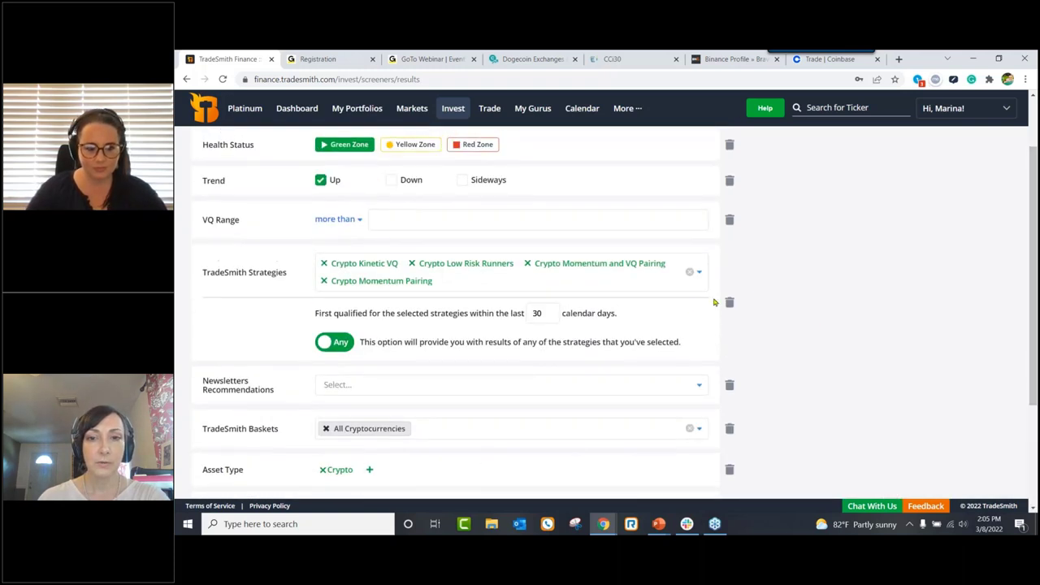
left_click(729, 302)
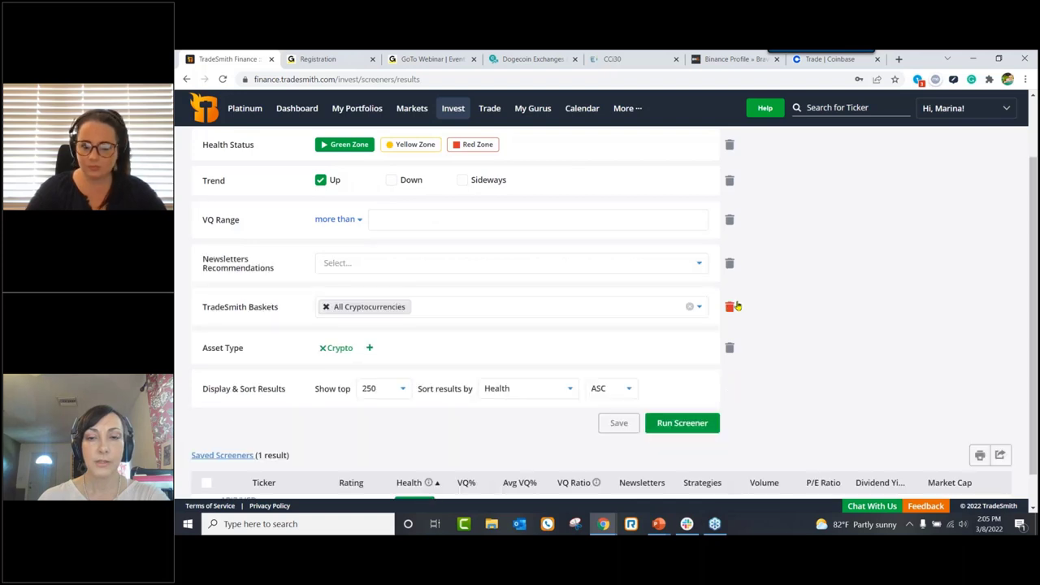
left_click(687, 423)
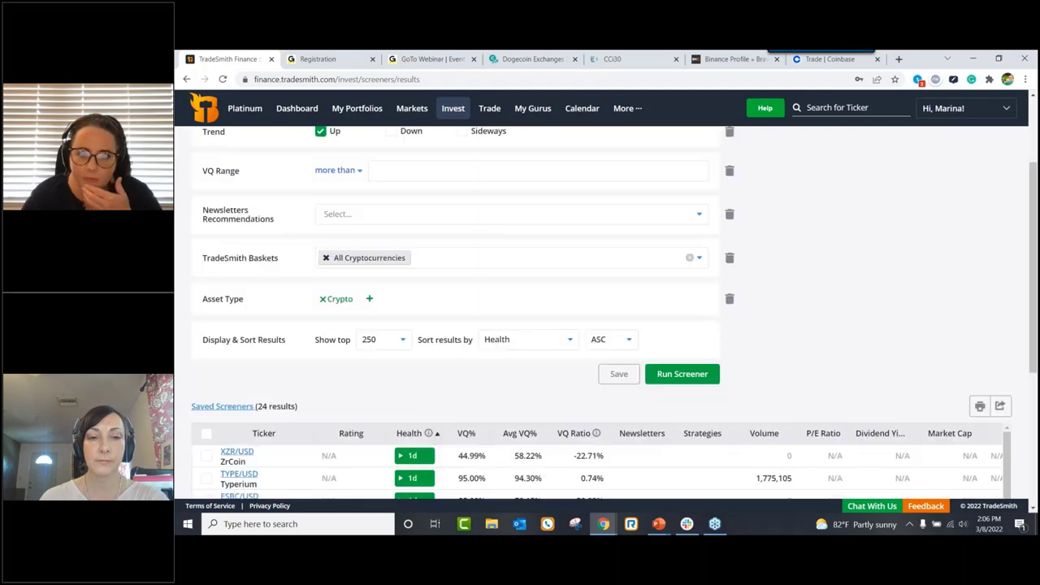
- Scroll through the 24 crypto results, starting with ZrCoin
scroll(867, 429, "down", 4)
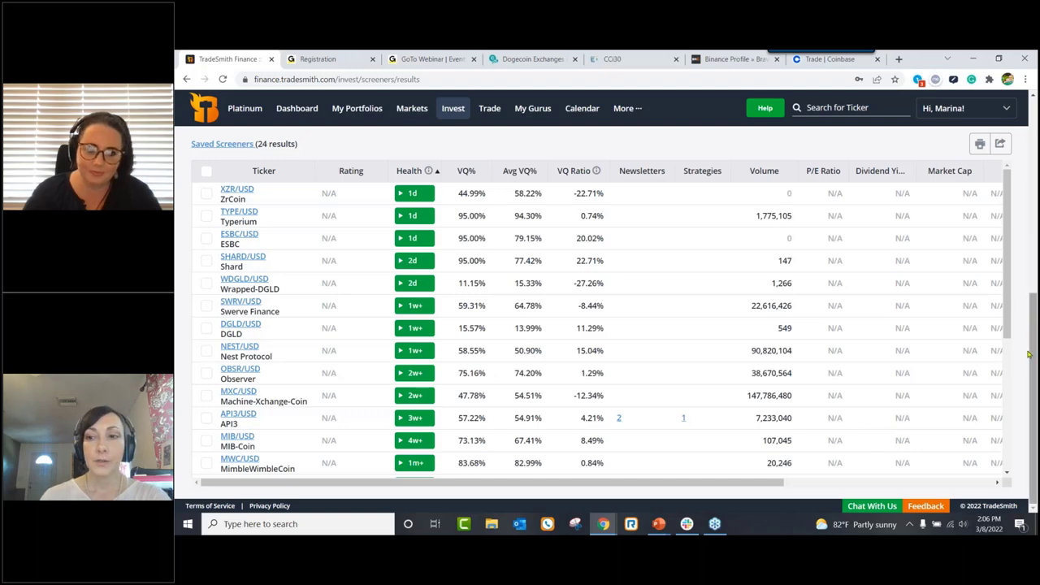
left_click_drag(1030, 395, 1030, 201)
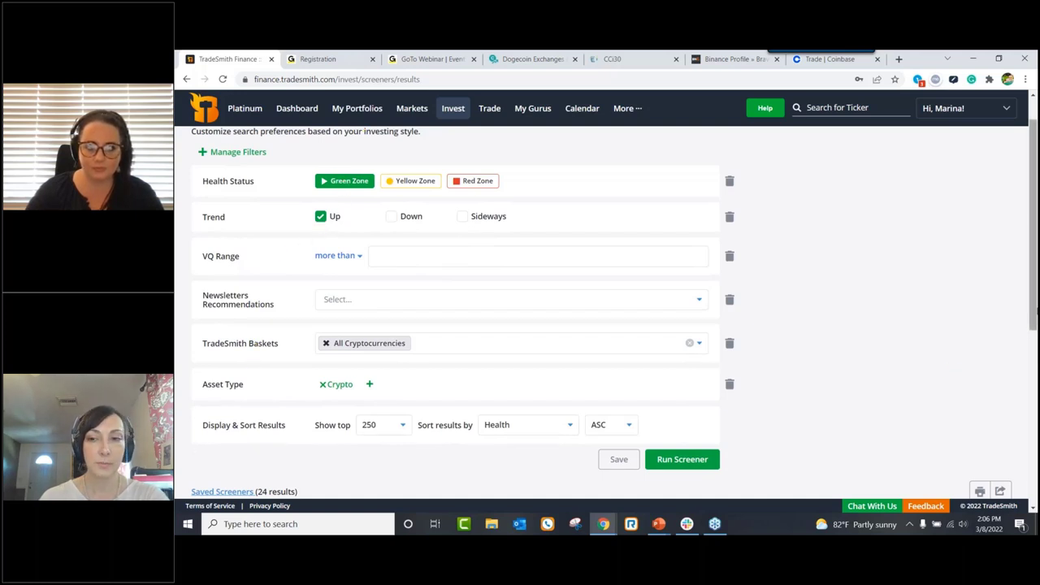
left_click_drag(1035, 242, 1035, 429)
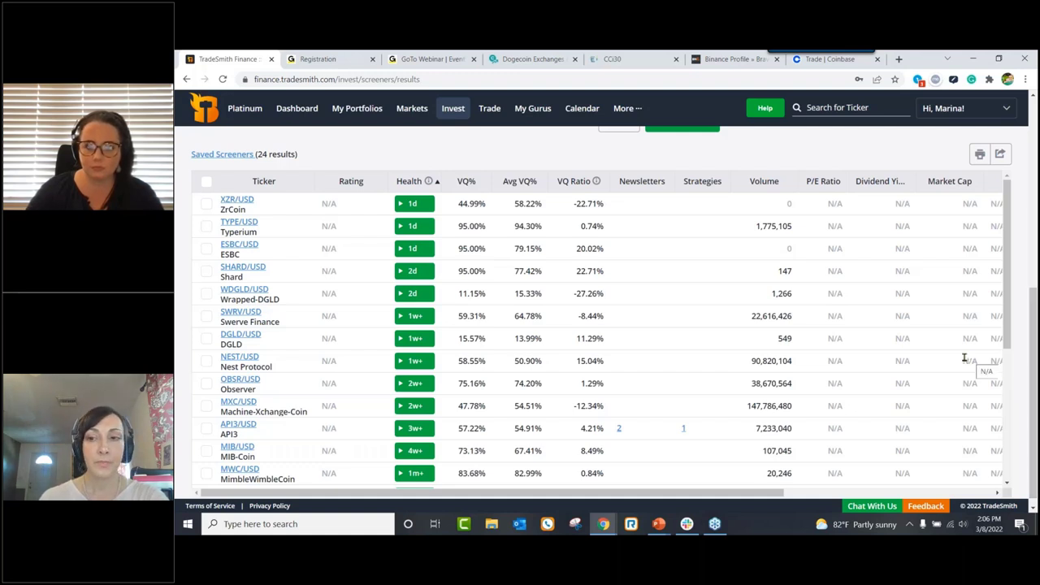
scroll(1007, 360, "down", 1)
scroll(1008, 360, "down", 5)
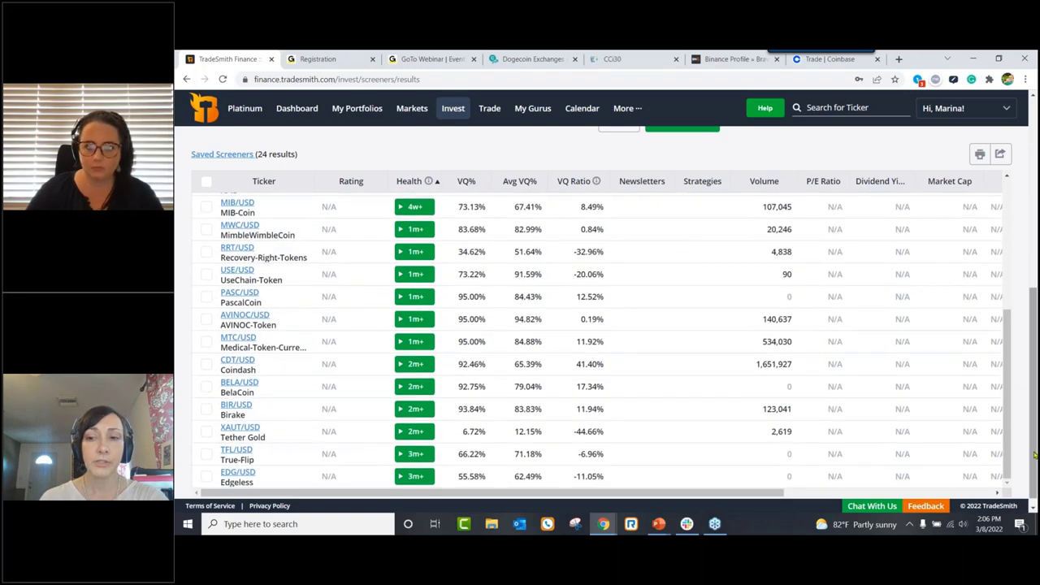
scroll(1034, 456, "up", 5)
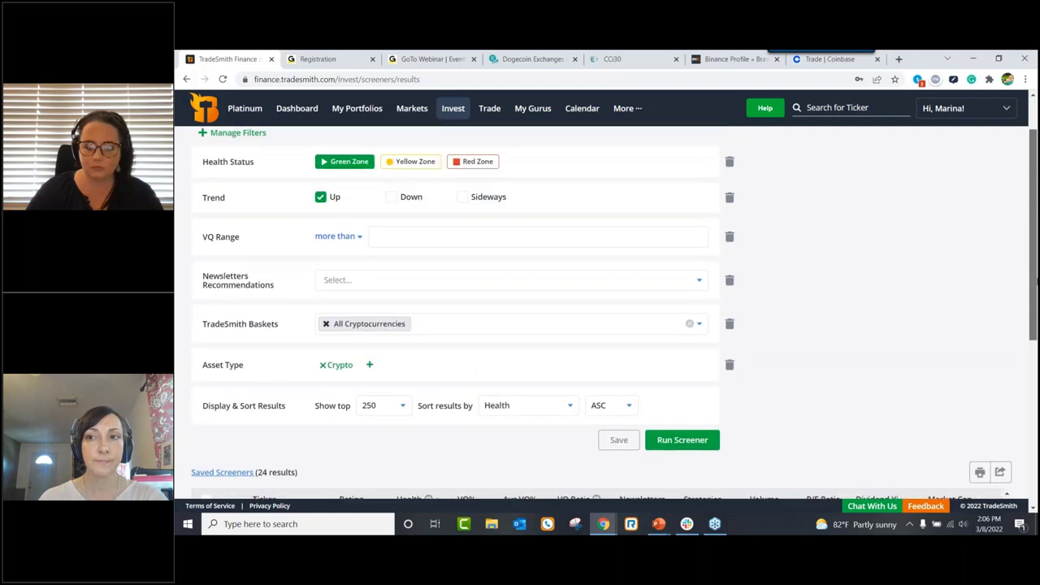
- Switch health to Red Zone and re-add the Entry Signals filter with Early Entry checked
left_click(475, 223)
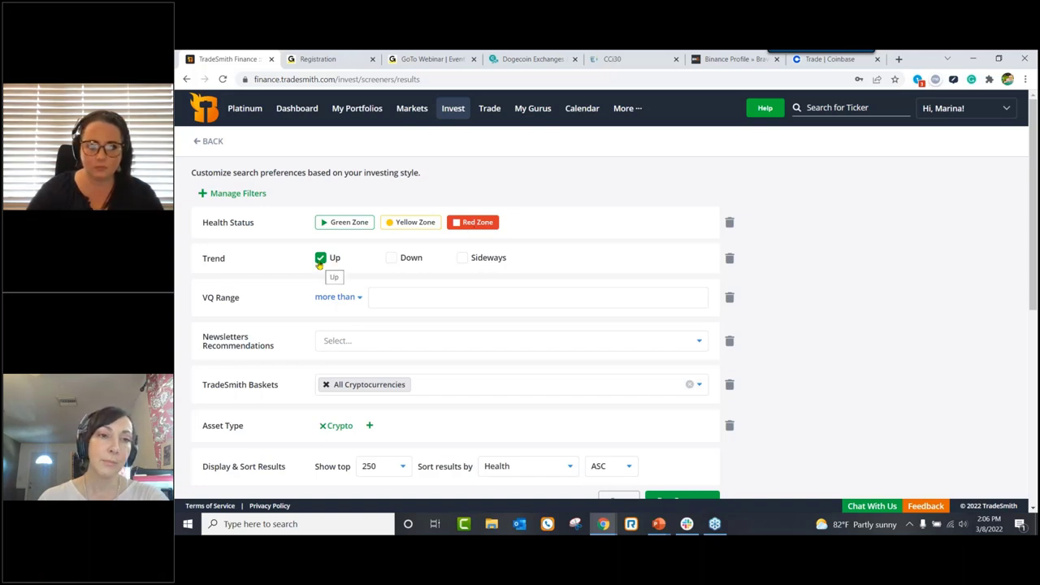
left_click(233, 192)
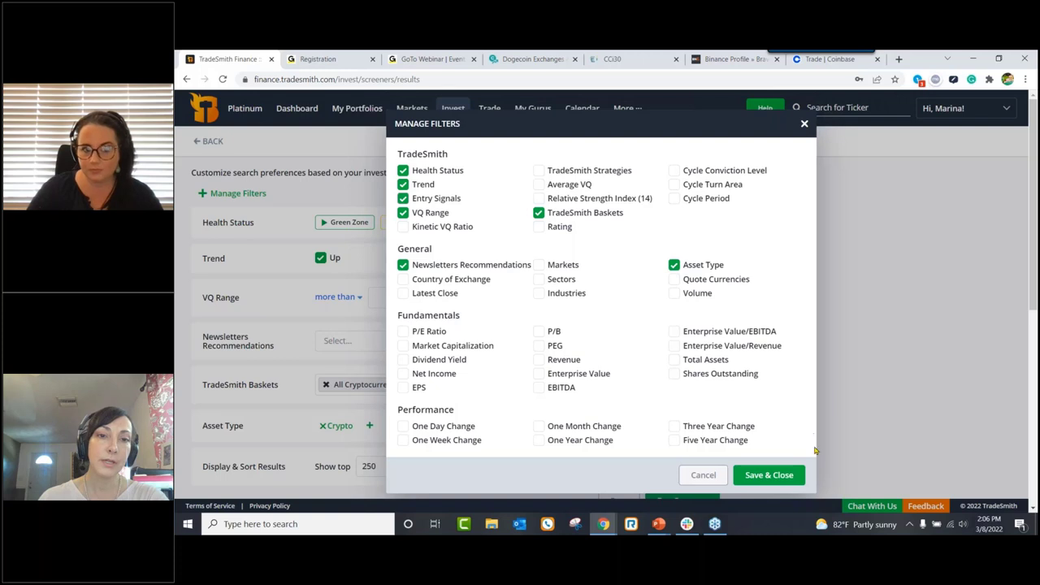
left_click(769, 474)
left_click(392, 294)
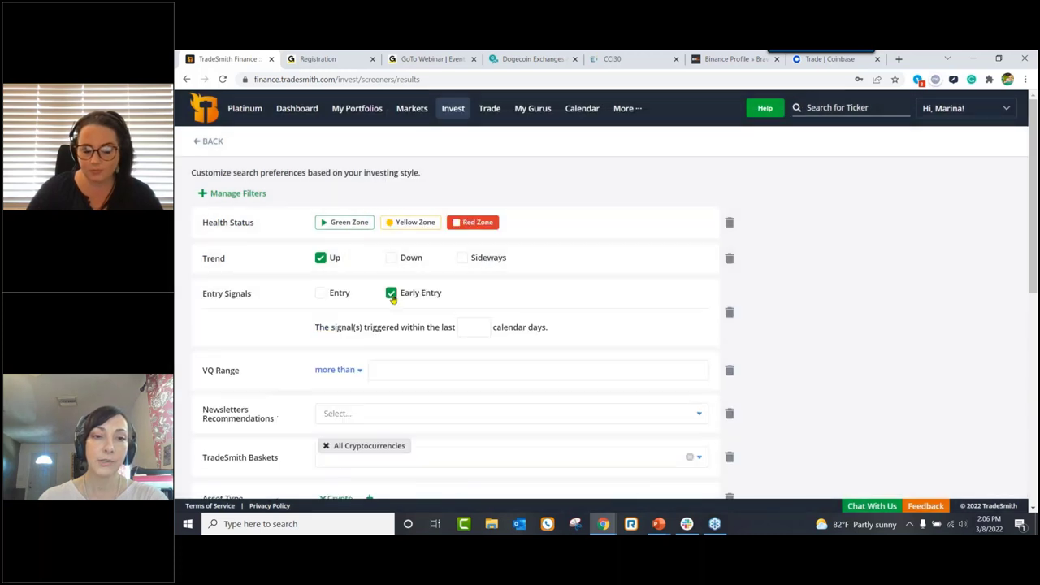
- Set the Early Entry signal window to 30 calendar days and run the Red Zone screener
left_click(480, 326)
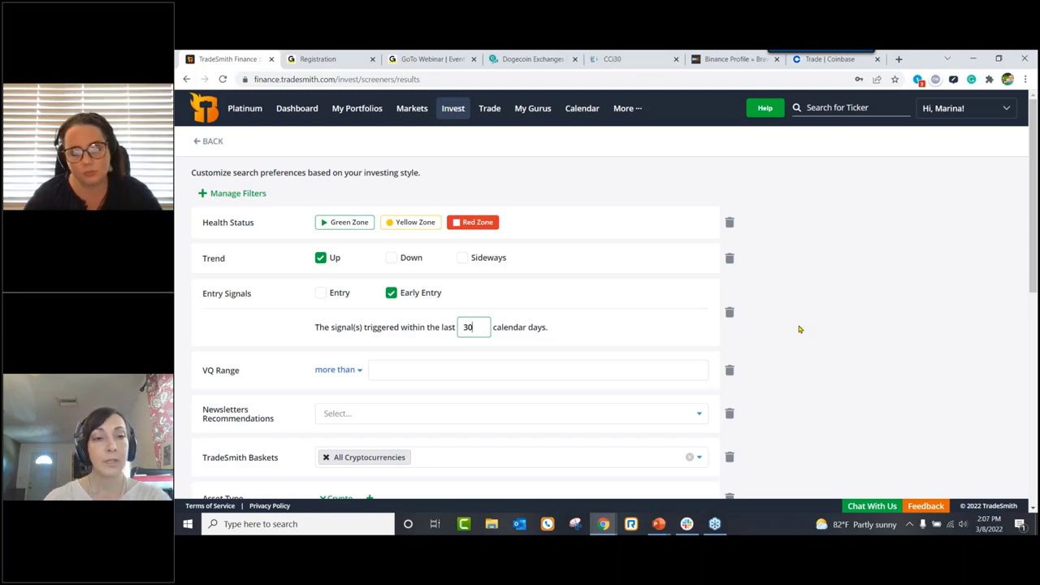
scroll(301, 238, "down", 2)
left_click(200, 262)
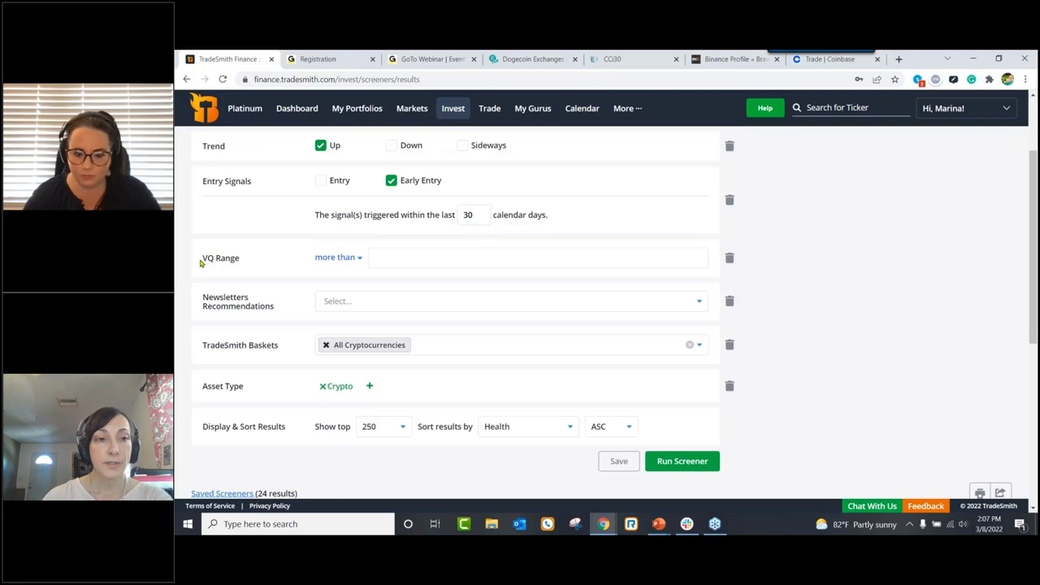
left_click_drag(201, 261, 241, 263)
left_click(219, 309)
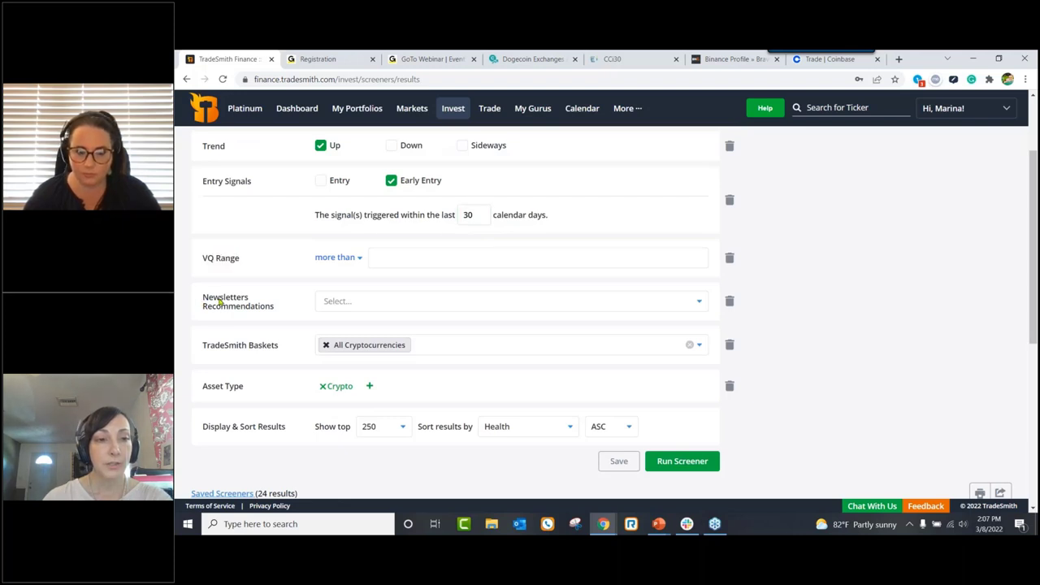
triple_click(219, 301)
left_click_drag(206, 347, 280, 348)
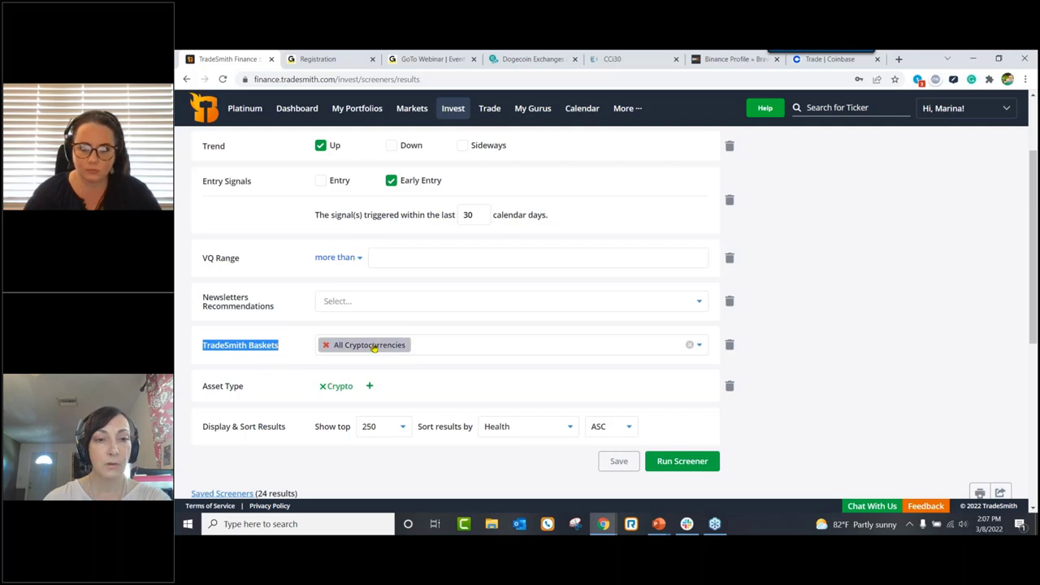
left_click(703, 462)
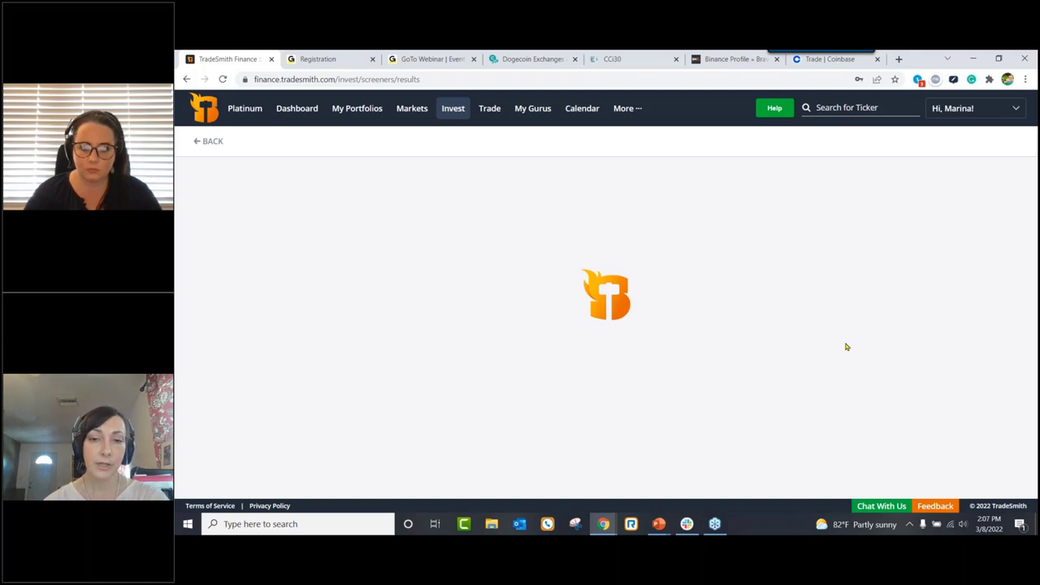
- From the results ANC/USD, ARCT/USD and SIB/USD, open the ANC/USD Anchor Protocol analysis
scroll(845, 347, "down", 5)
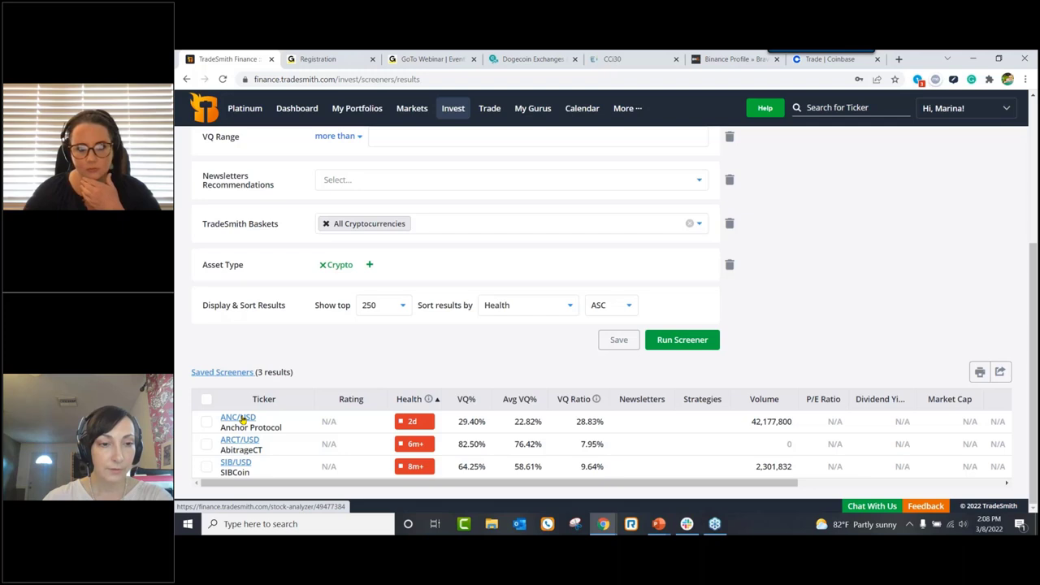
left_click(241, 417)
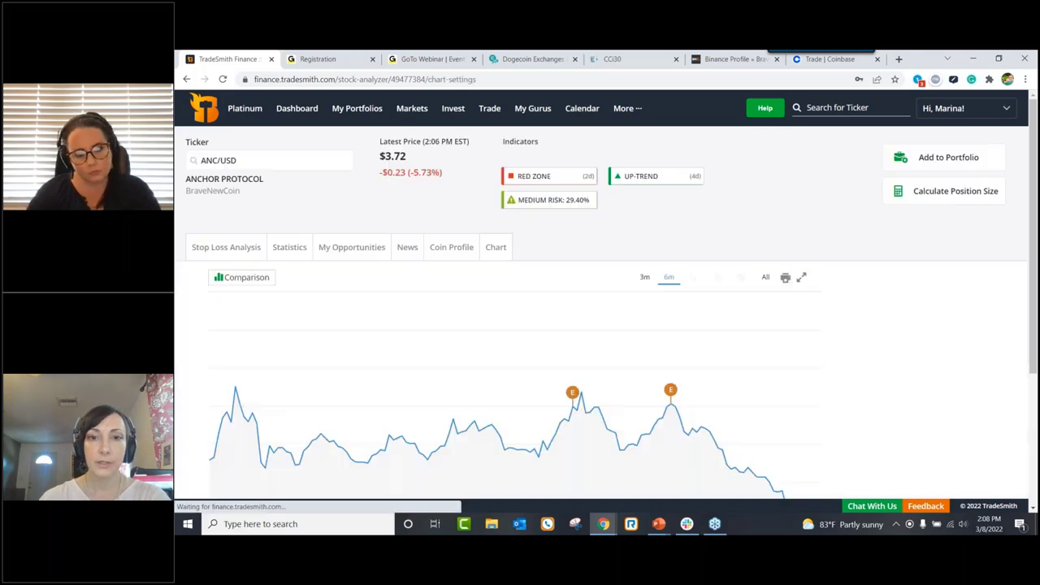
- Set the ANC/USD chart to 3 months and inspect its entry and March 6, 2022 stop-loss markers
left_click_drag(1034, 299, 1036, 350)
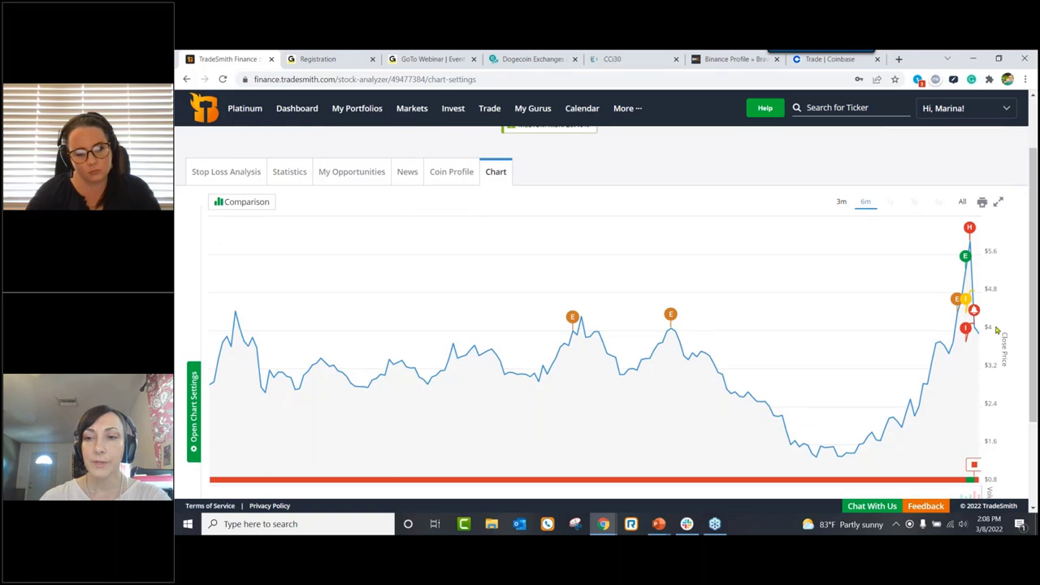
mouse_move(956, 304)
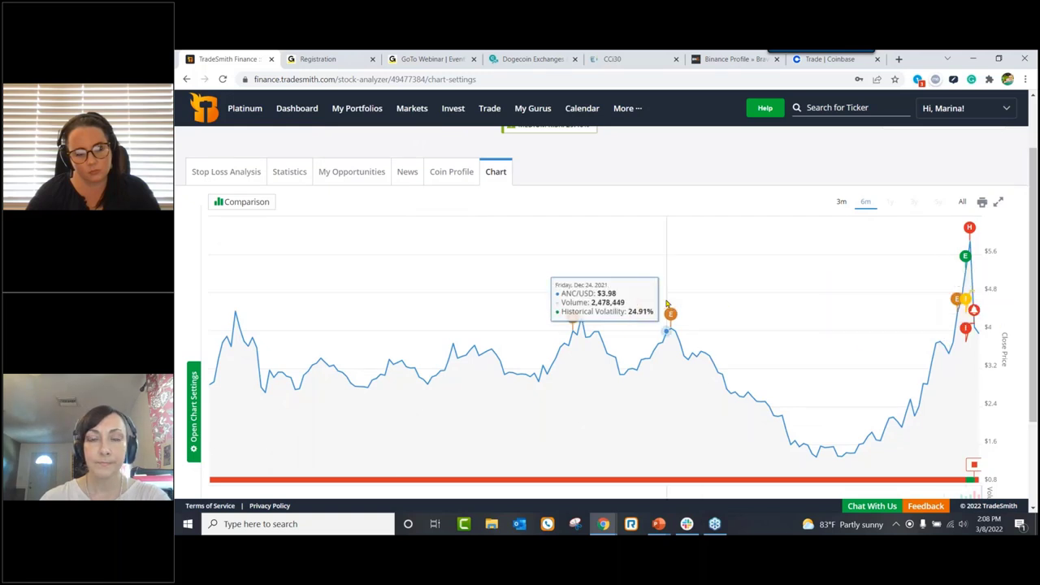
scroll(668, 305, "up", 2)
scroll(669, 301, "down", 1)
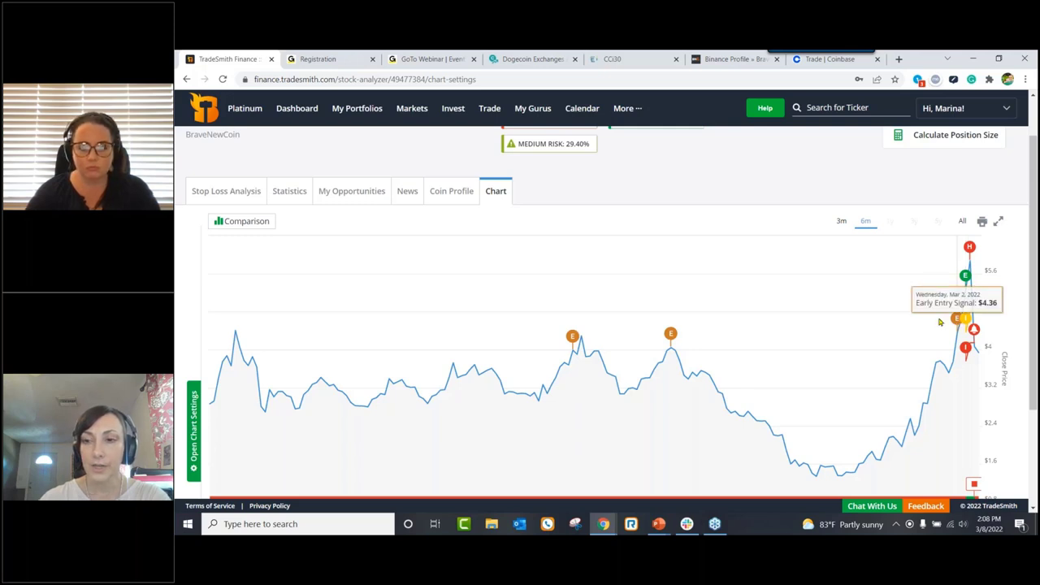
scroll(863, 320, "down", 1)
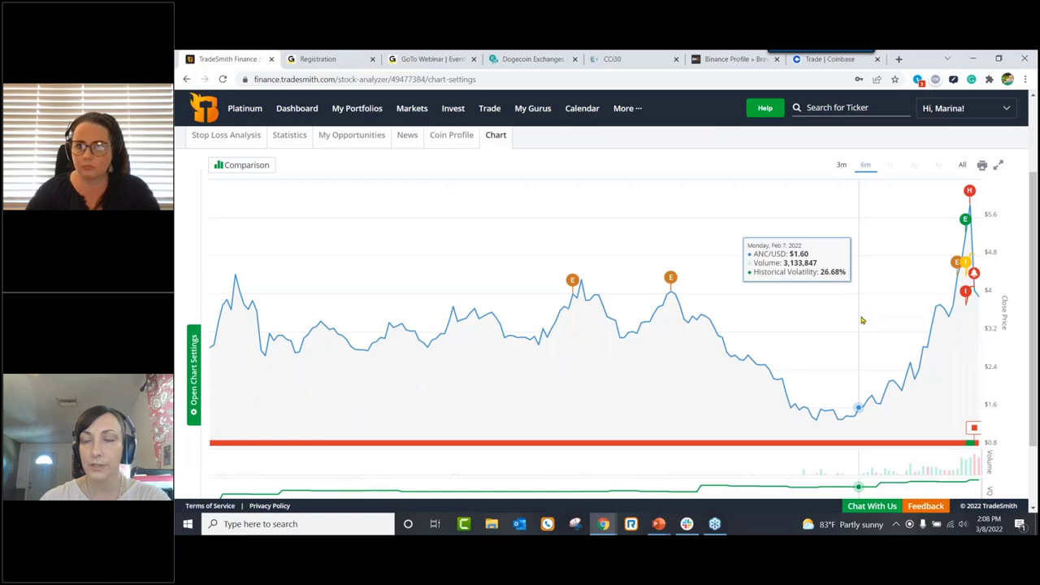
mouse_move(965, 221)
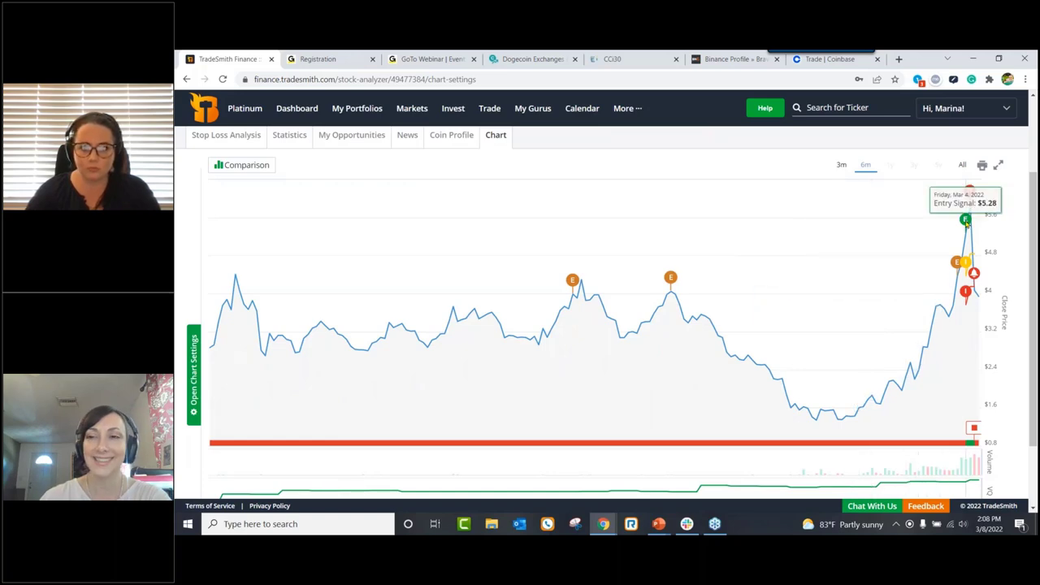
left_click(840, 165)
mouse_move(948, 222)
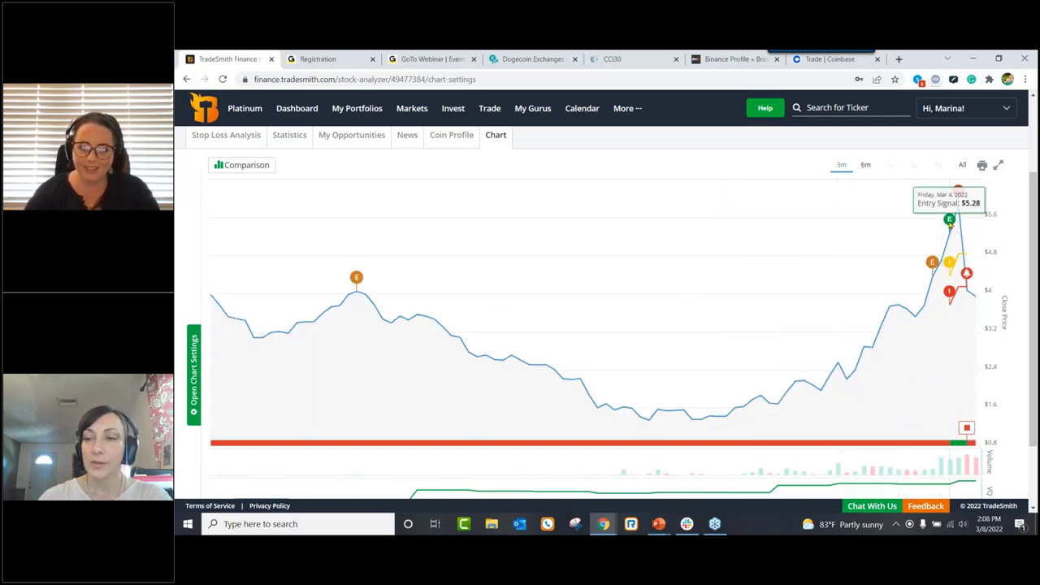
mouse_move(932, 266)
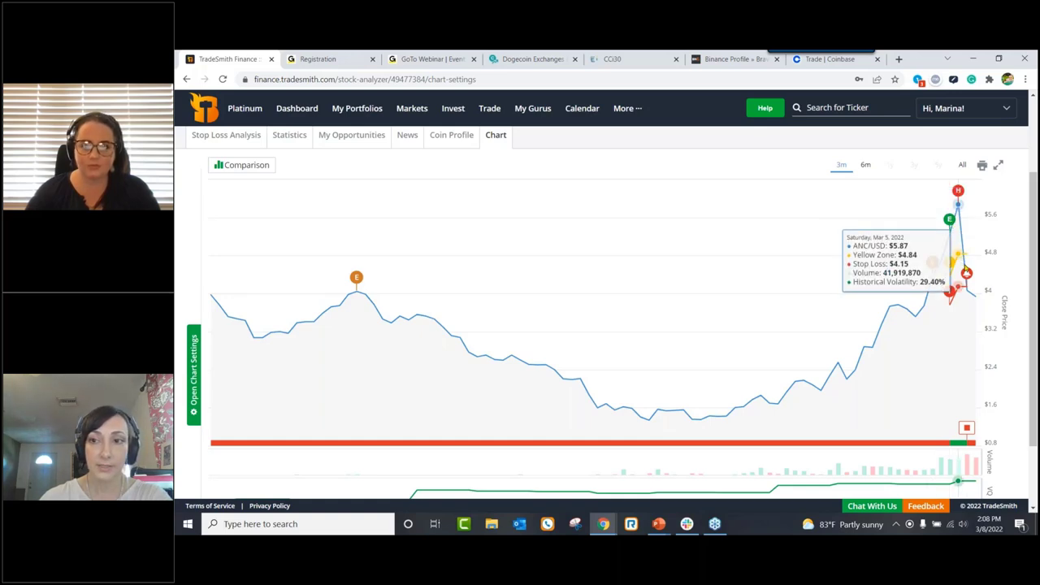
mouse_move(968, 277)
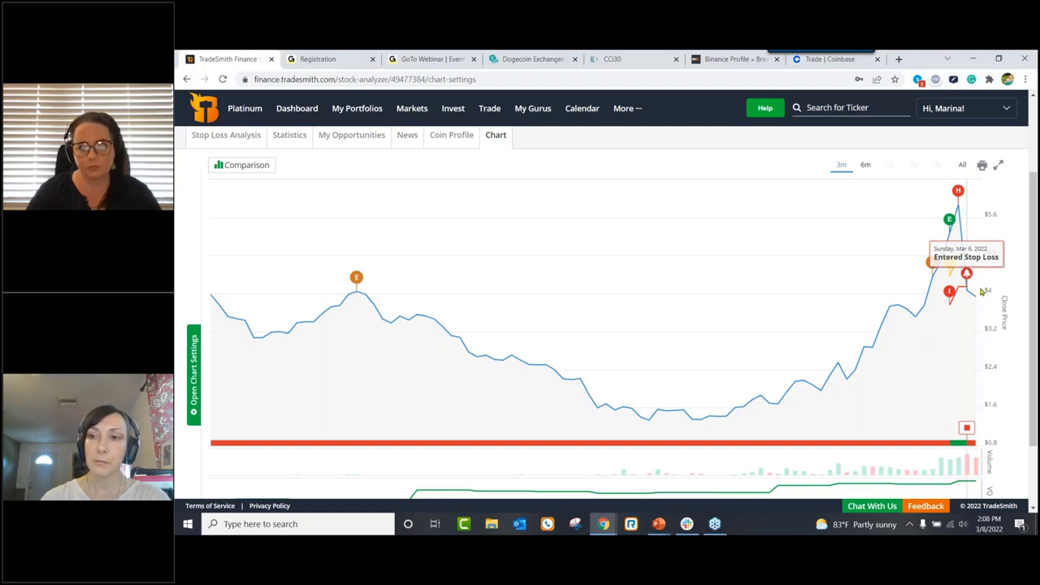
left_click_drag(1034, 353, 1033, 296)
- Review the Red Zone, Medium Risk and Up-Trend badges, then view ANC/USD's empty Coin Profile
mouse_move(570, 179)
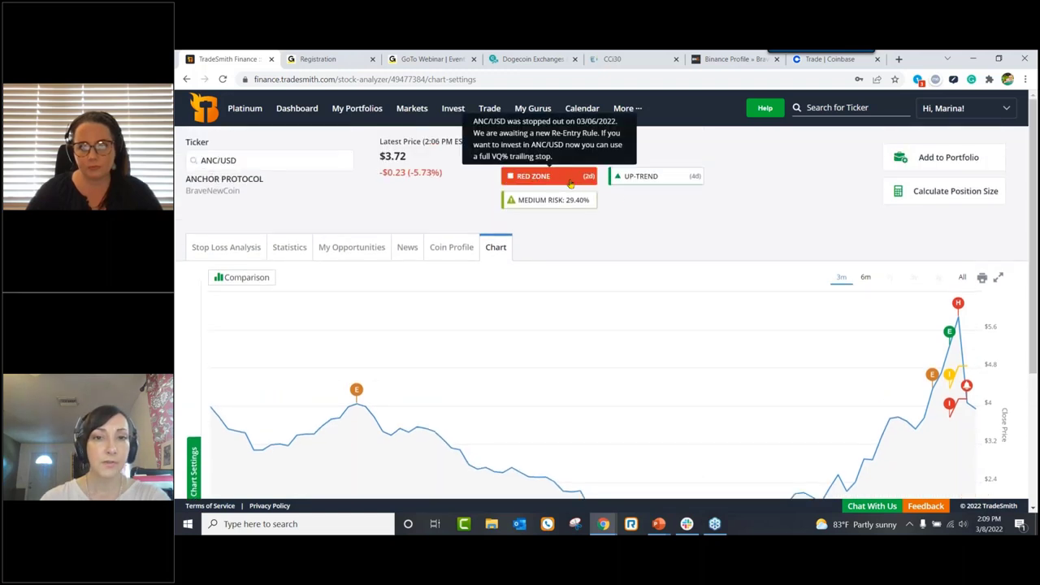
mouse_move(569, 207)
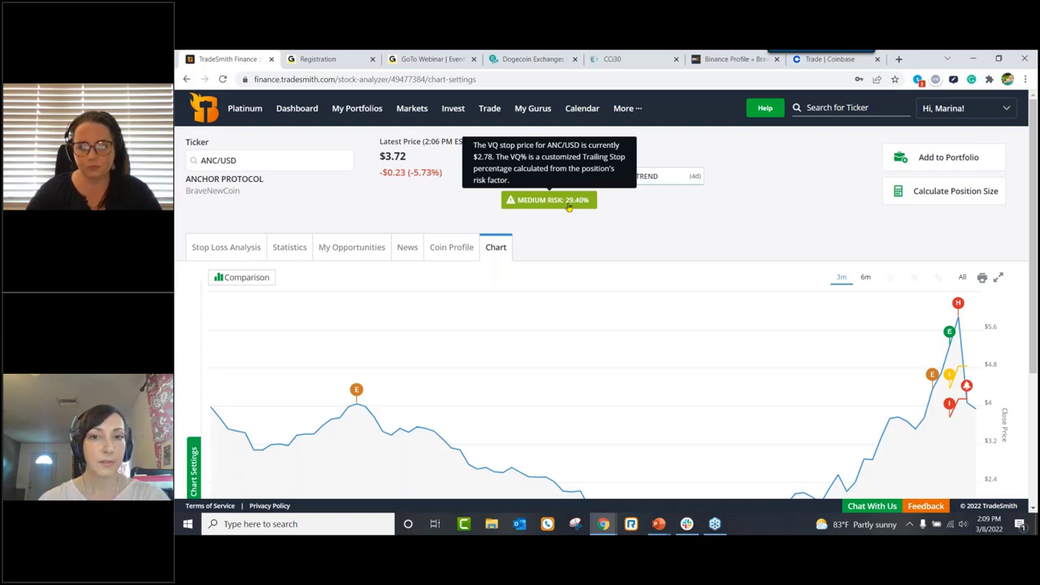
mouse_move(680, 184)
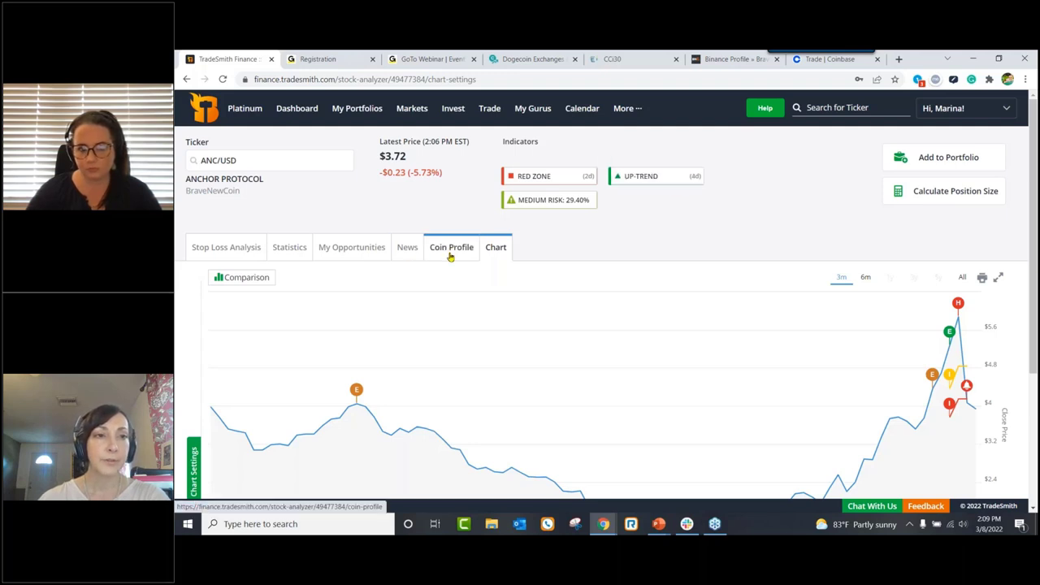
left_click(449, 250)
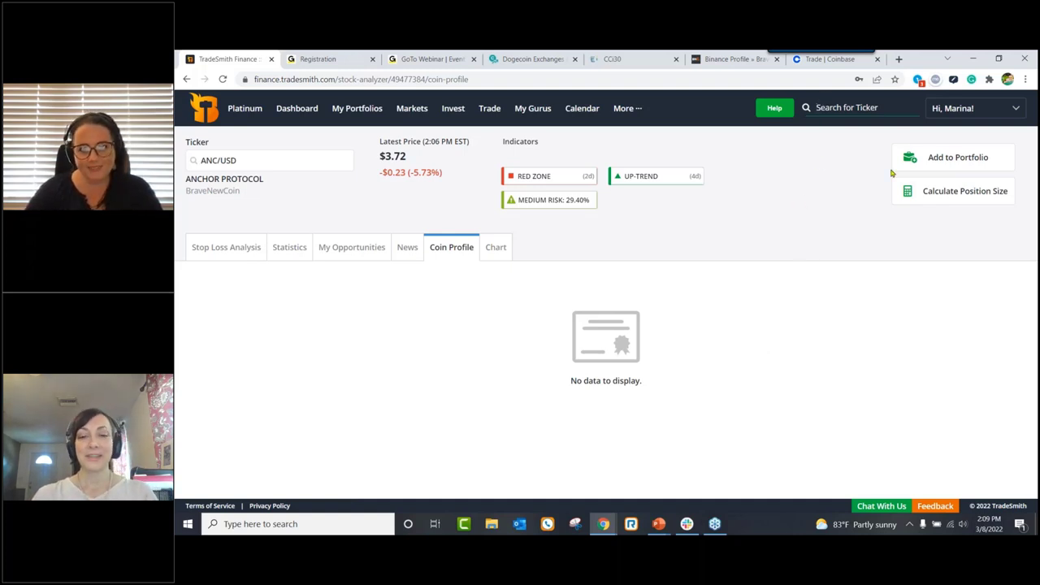
- Search for DOGE/USD, open the BraveNewCoin result, and show Dogecoin's Coin Profile tab
left_click(893, 108)
type("Doge")
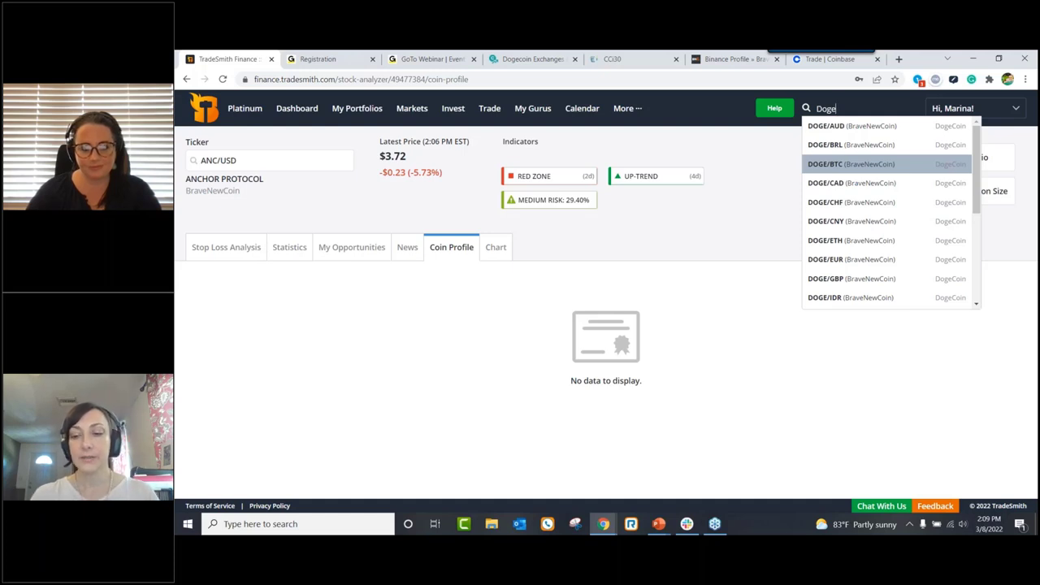
type("/usd")
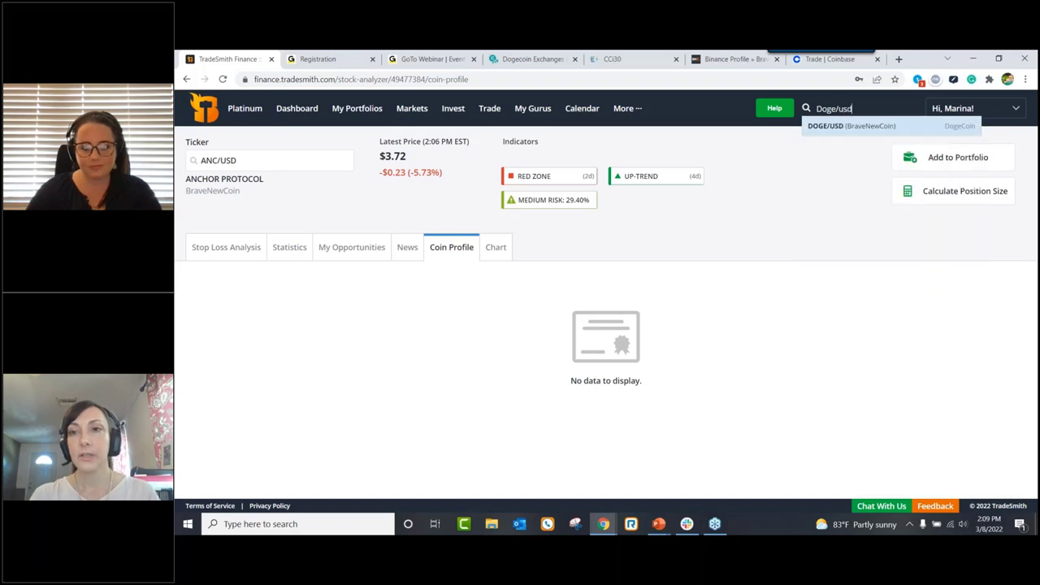
left_click(861, 126)
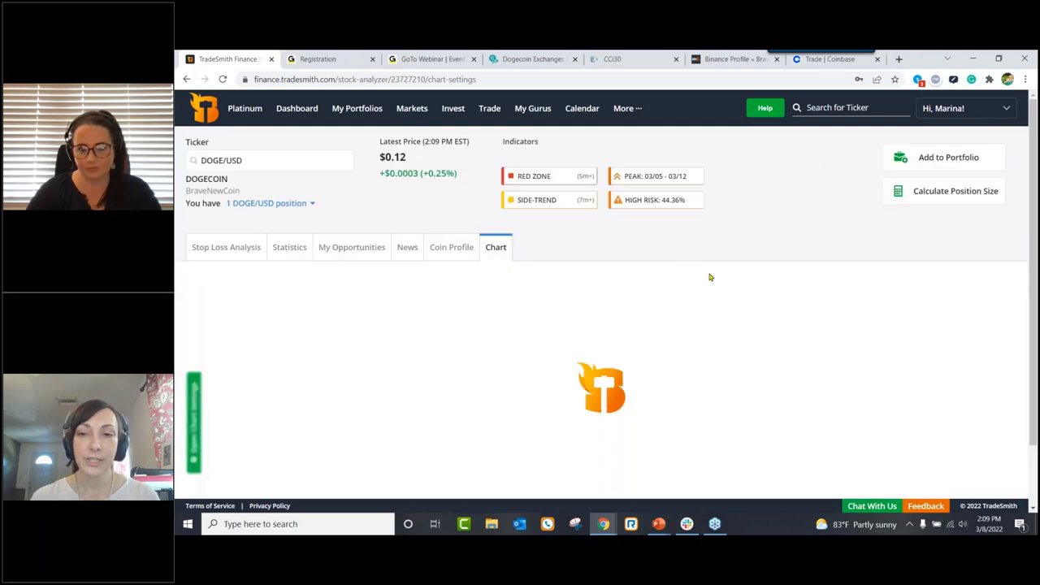
scroll(1035, 331, "down", 1)
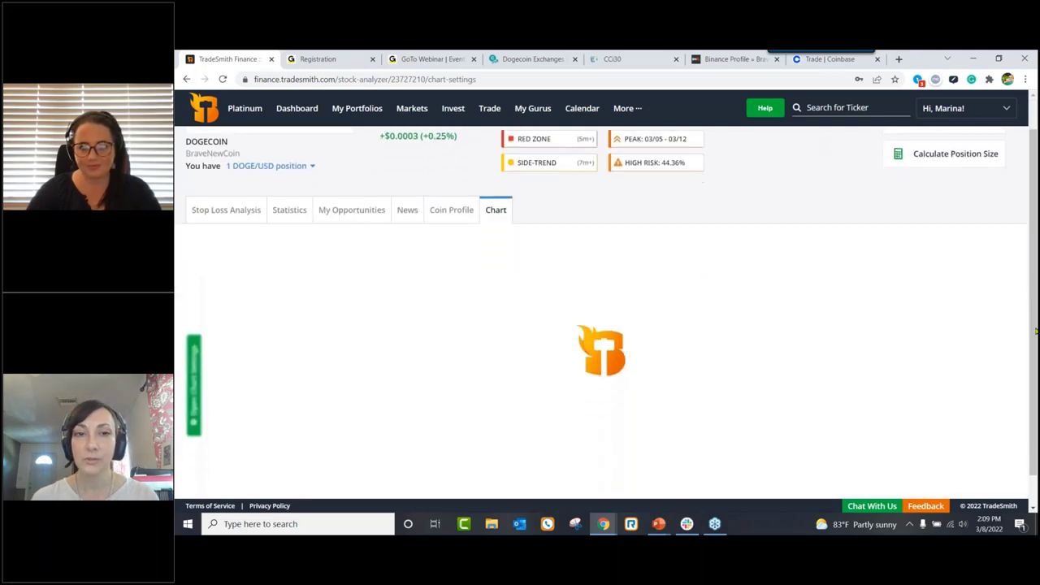
scroll(1035, 330, "down", 1)
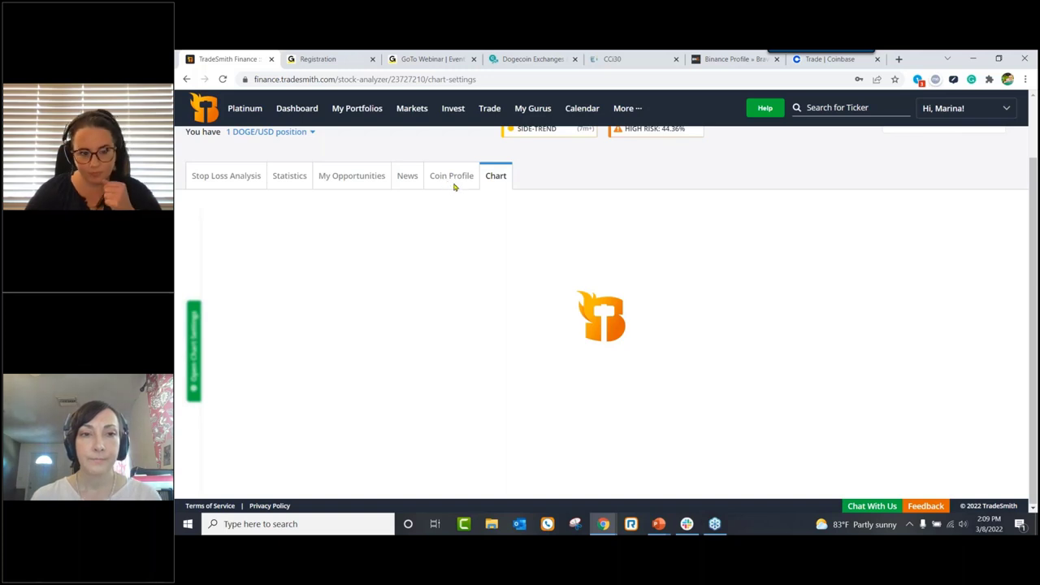
left_click(451, 177)
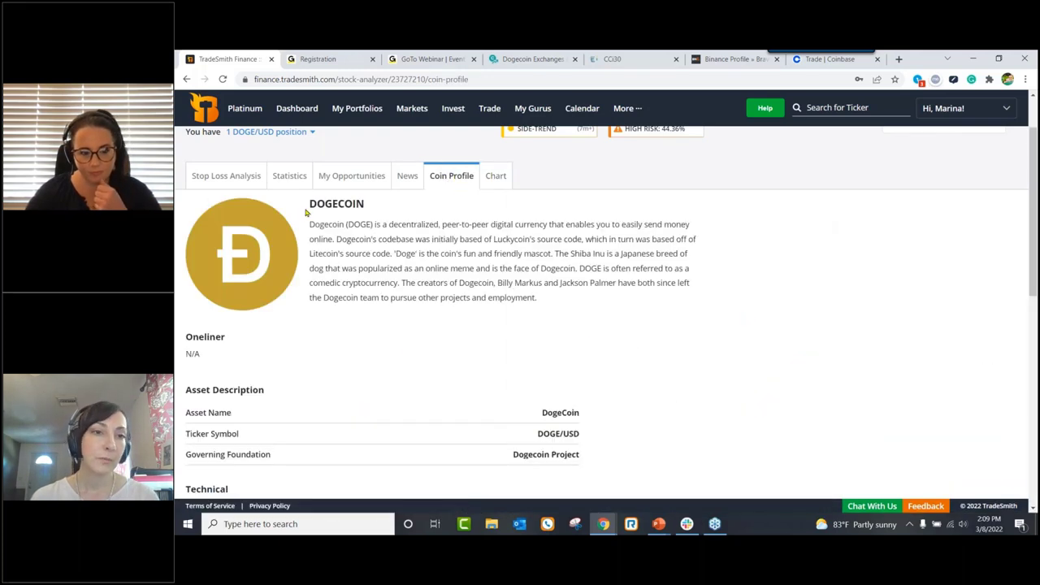
left_click_drag(309, 223, 473, 227)
scroll(592, 353, "down", 2)
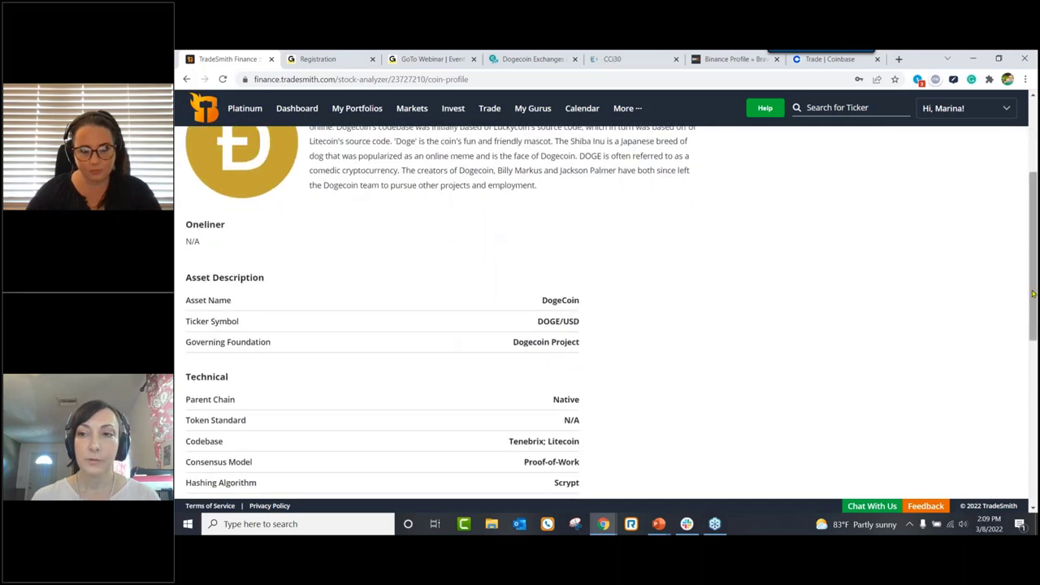
left_click_drag(1032, 293, 1032, 459)
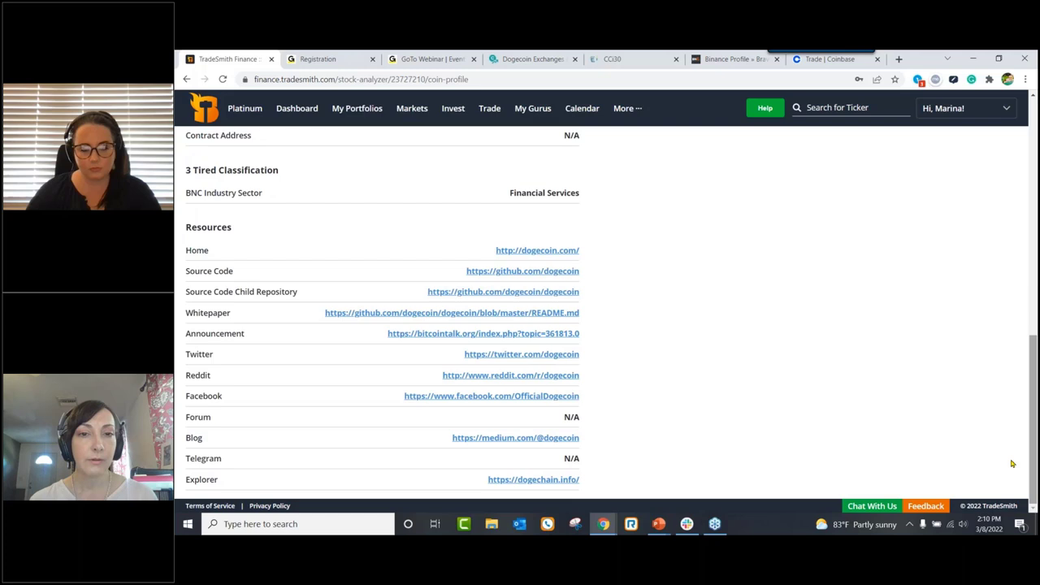
double_click(187, 227)
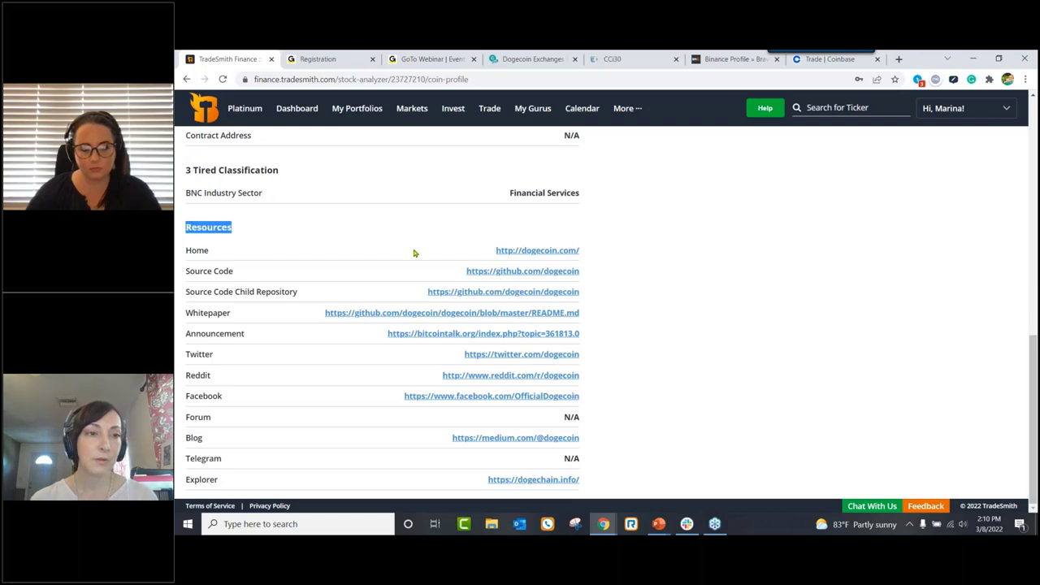
left_click(797, 261)
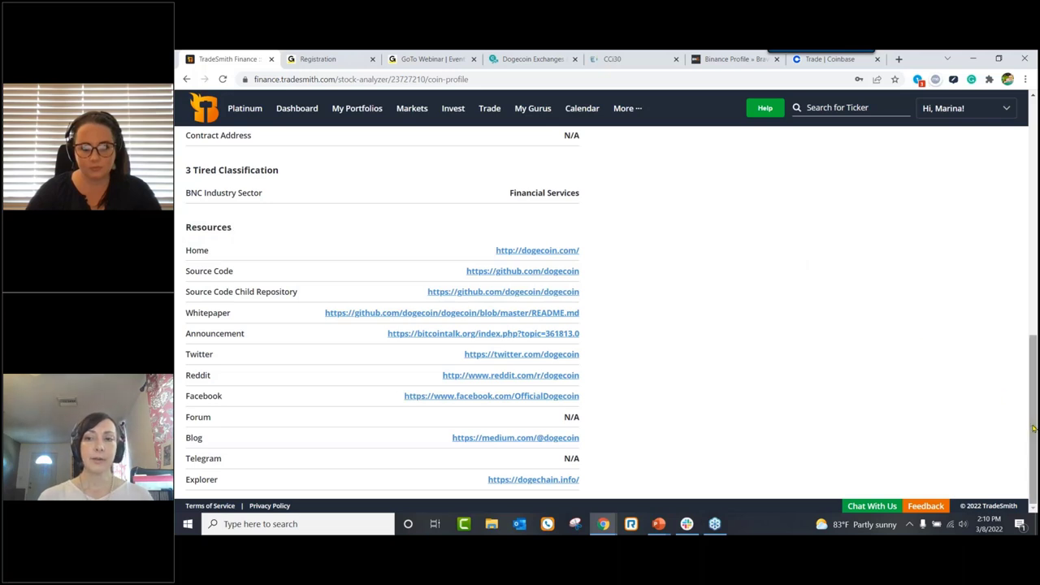
left_click_drag(1033, 428, 1033, 341)
scroll(736, 221, "up", 10)
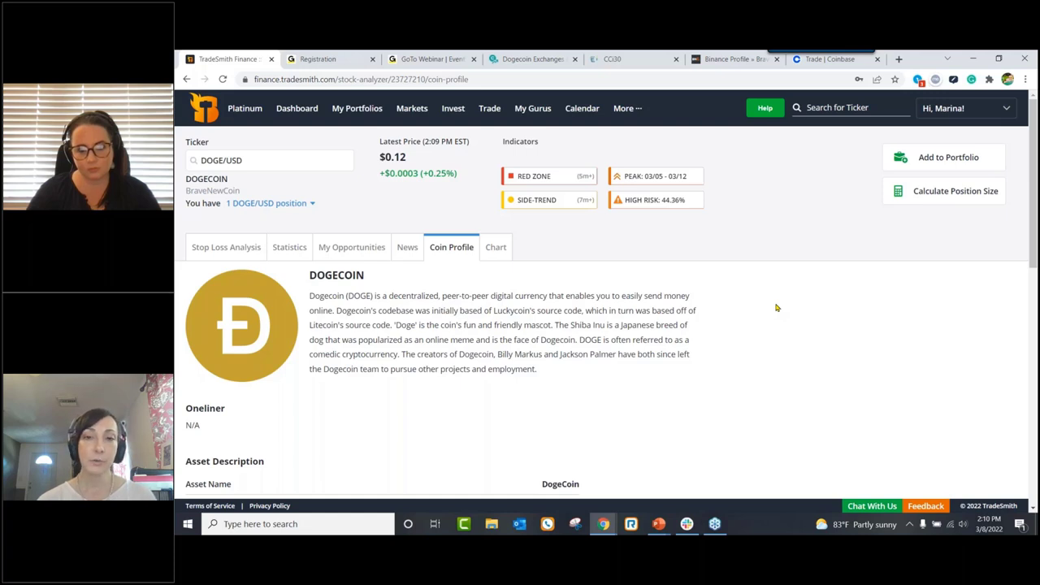
- From CoinCheckup's Dogecoin exchanges page, search 'andhor' to bring up Anchor Protocol suggestions
left_click(542, 64)
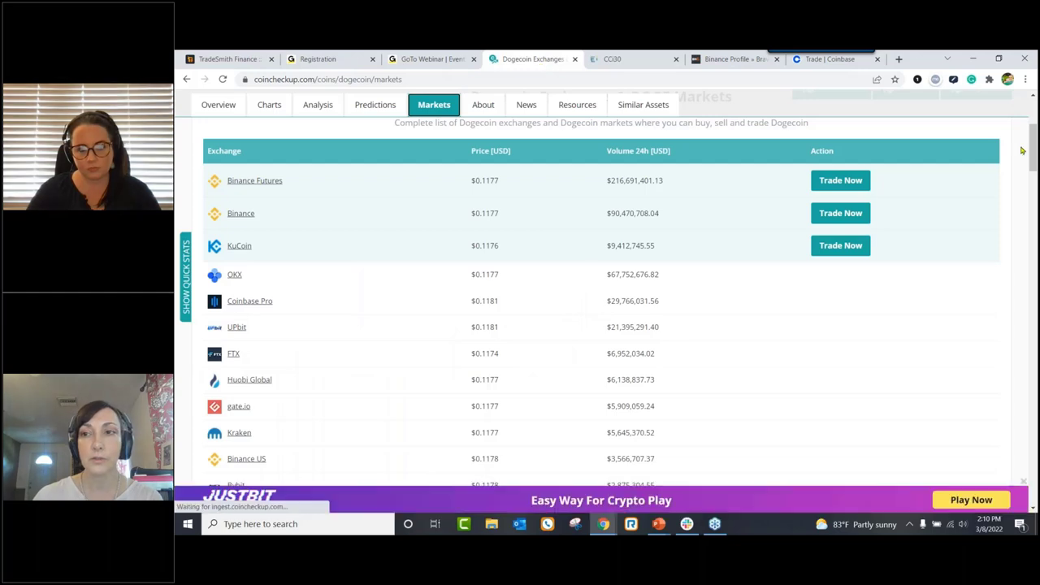
left_click_drag(1031, 150, 1025, 115)
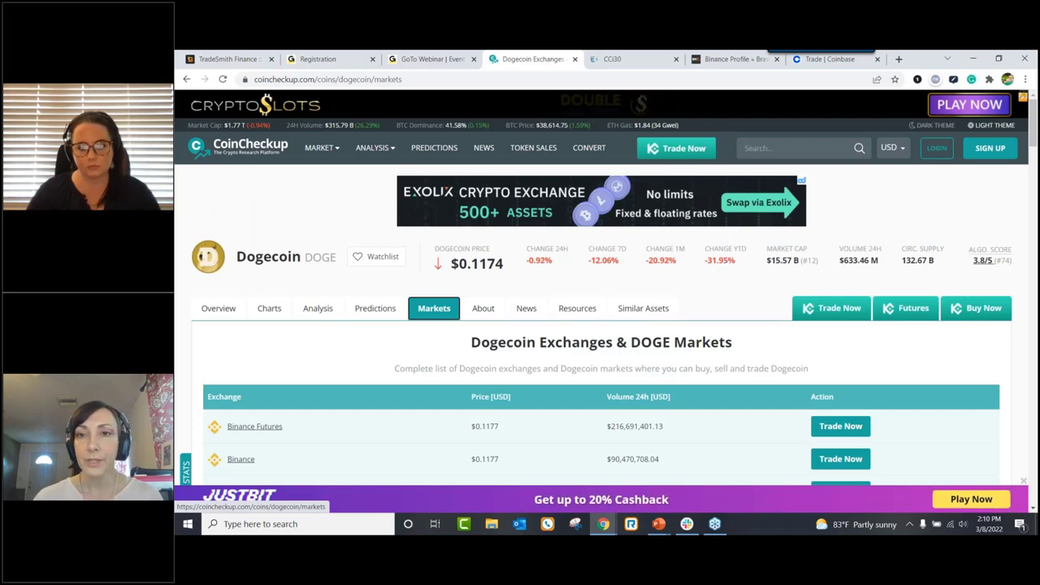
left_click(778, 151)
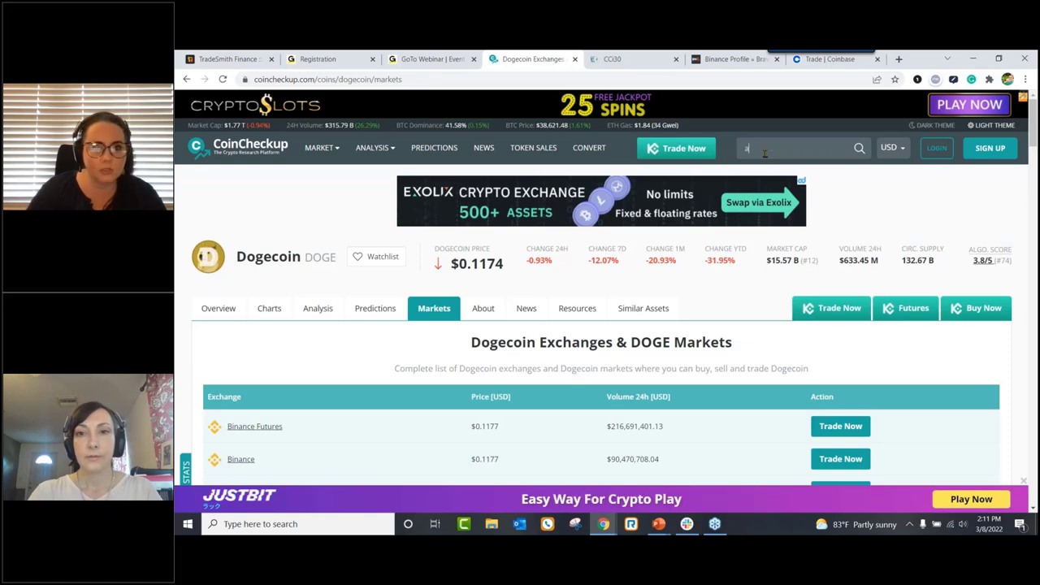
type("and")
type("hor")
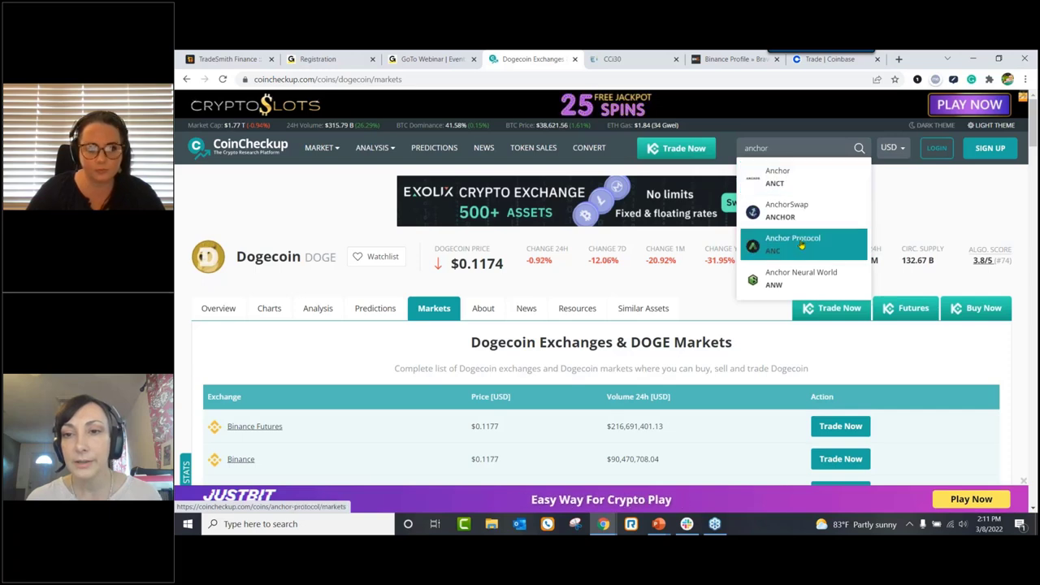
- Open Anchor Protocol's ANC markets page and mark Binance's 24h trading volume
left_click(798, 243)
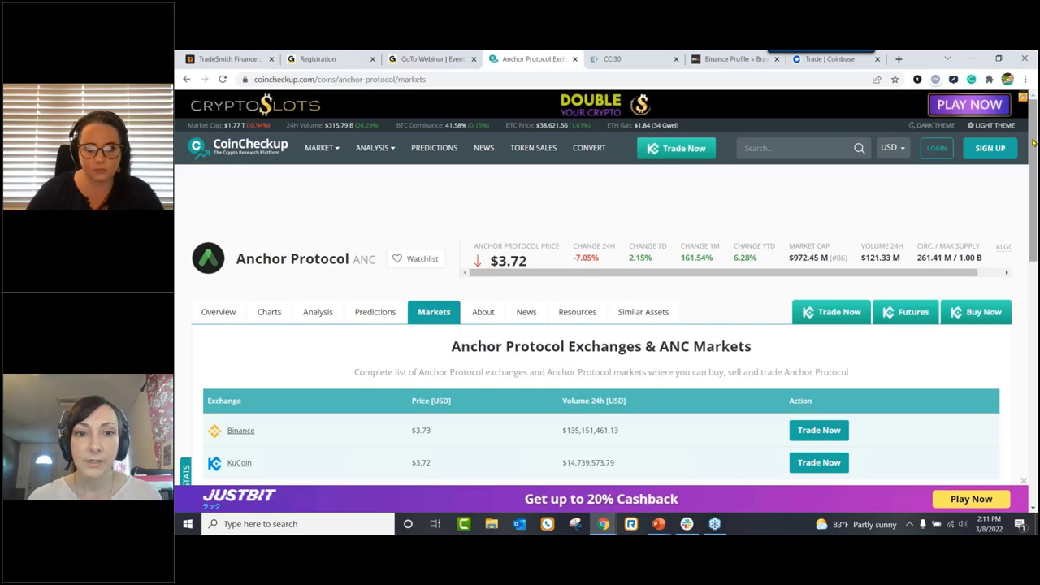
left_click_drag(1033, 142, 1033, 219)
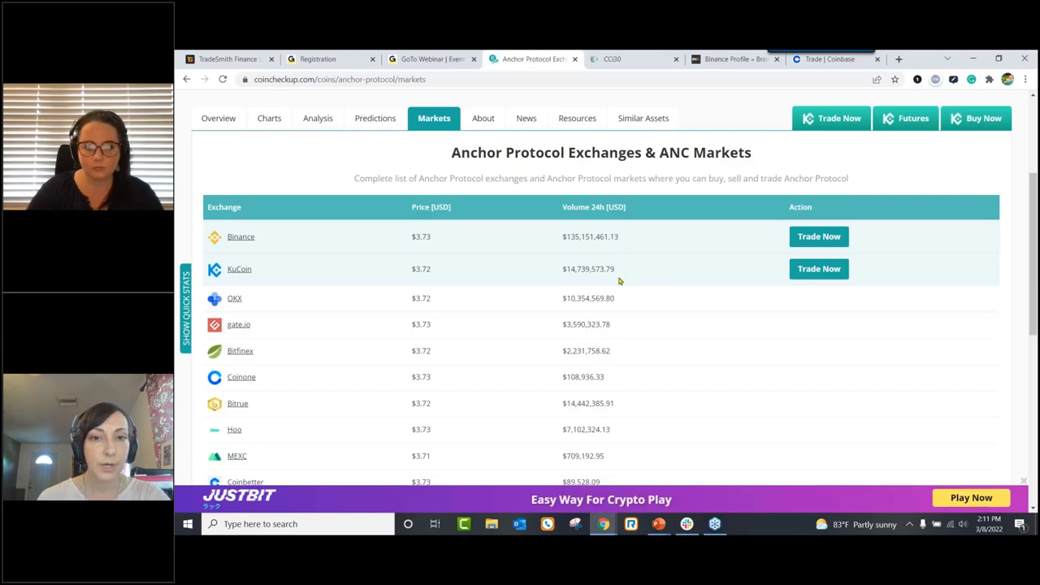
triple_click(592, 237)
left_click(622, 269)
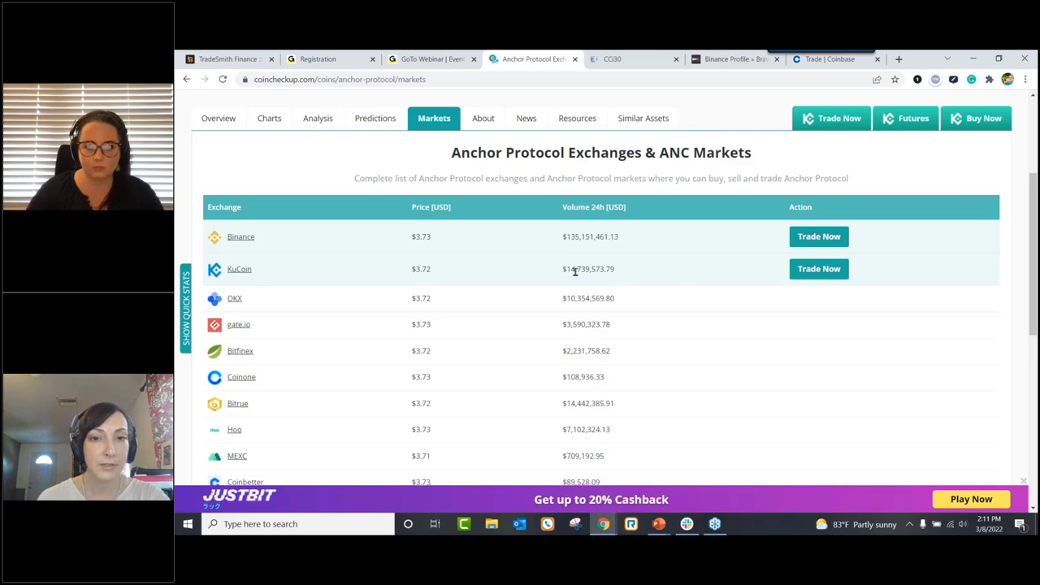
- Highlight the 24h trading volumes of KuCoin, OKX and gate.io to compare them
left_click_drag(561, 272, 620, 273)
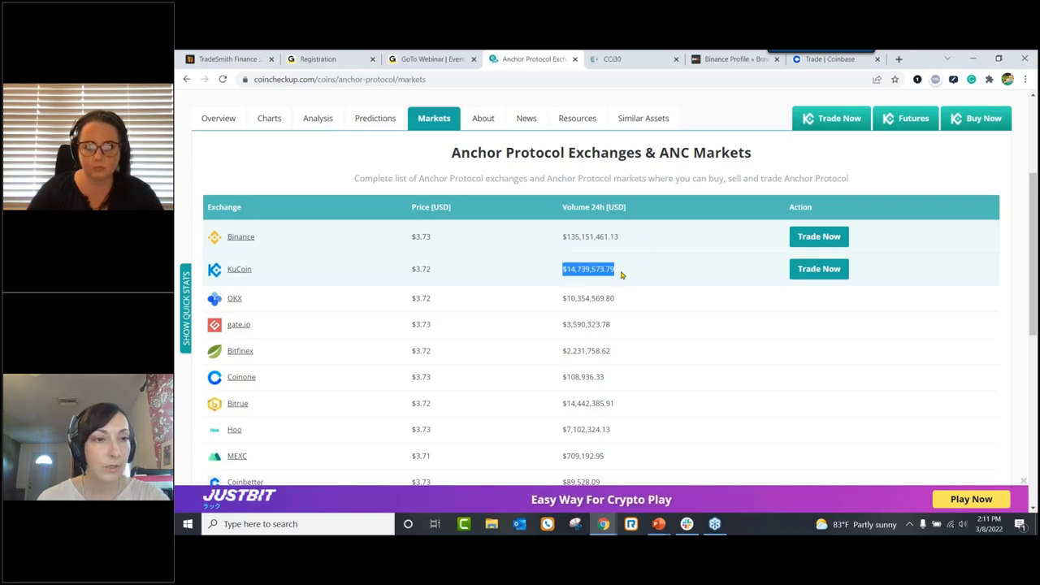
left_click(621, 274)
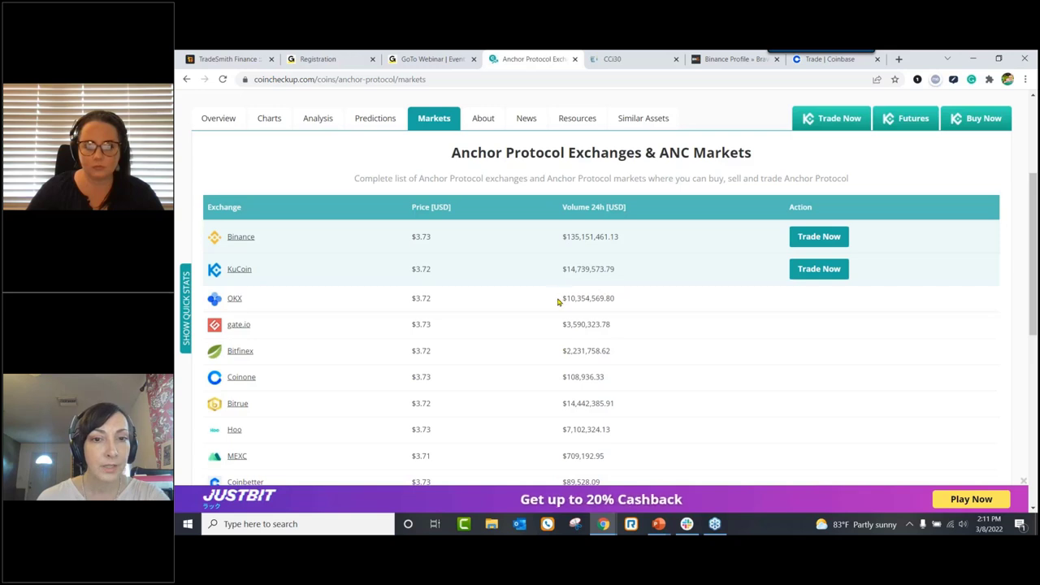
left_click_drag(558, 301, 629, 300)
left_click(636, 310)
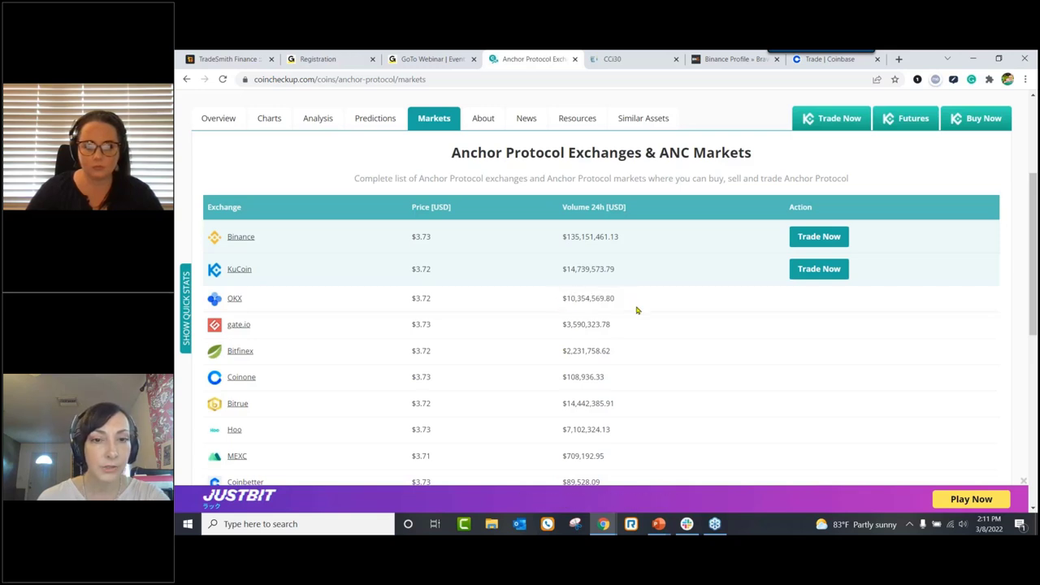
left_click_drag(615, 298, 562, 299)
left_click(609, 278)
left_click_drag(617, 275, 575, 270)
left_click(567, 271)
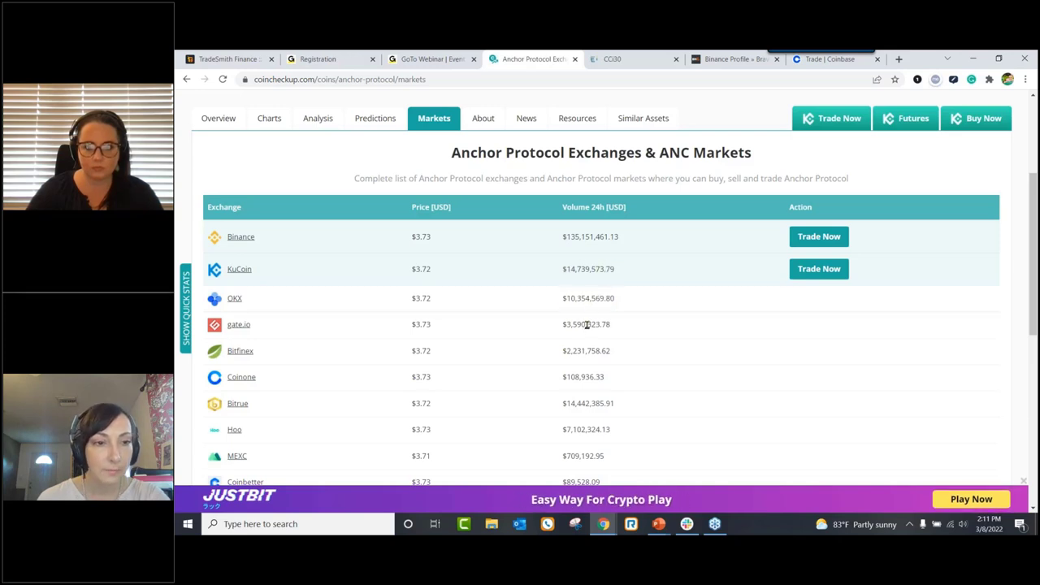
left_click_drag(564, 324, 626, 325)
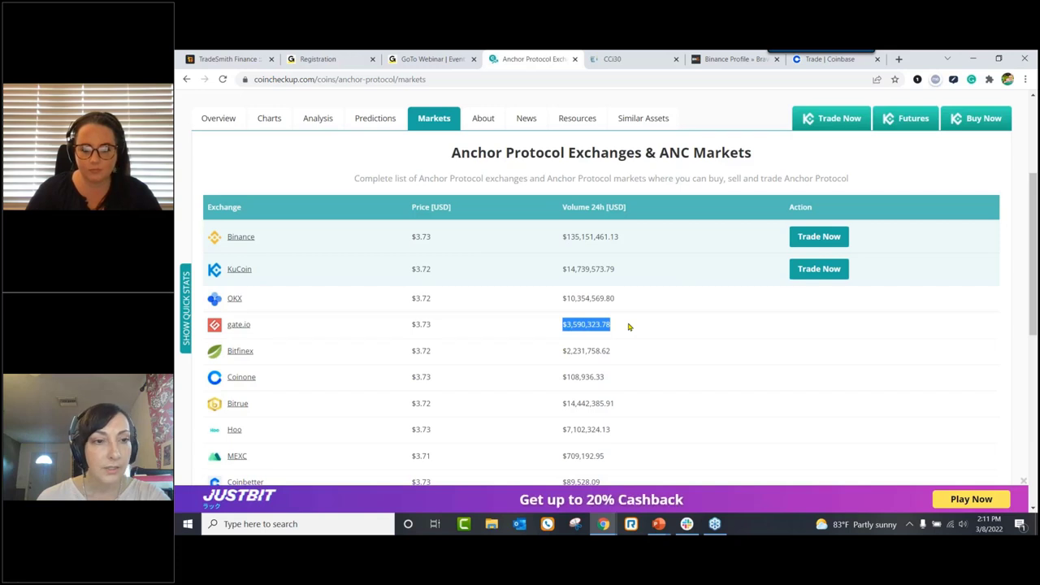
left_click(606, 326)
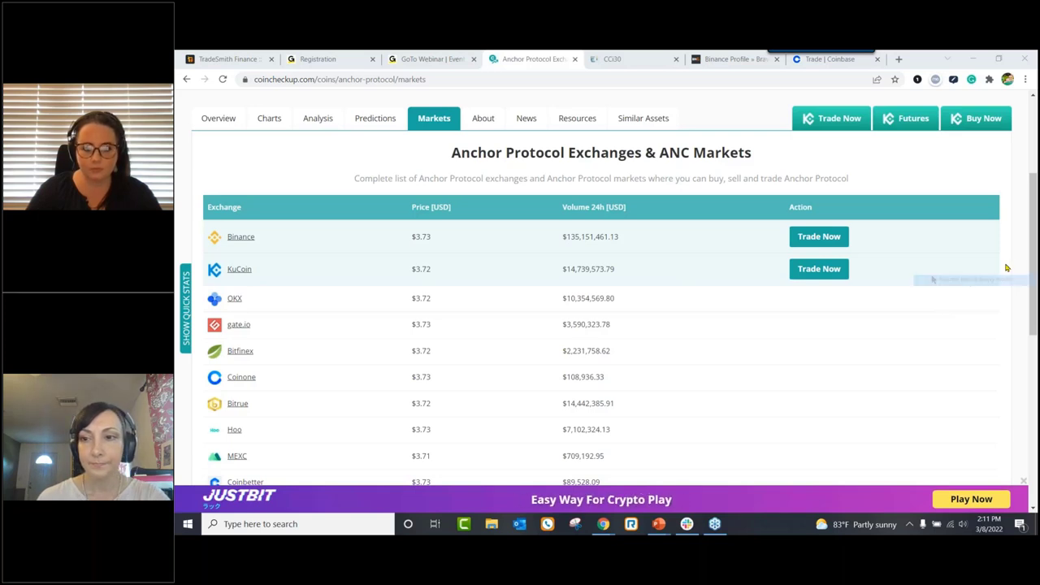
left_click(877, 175)
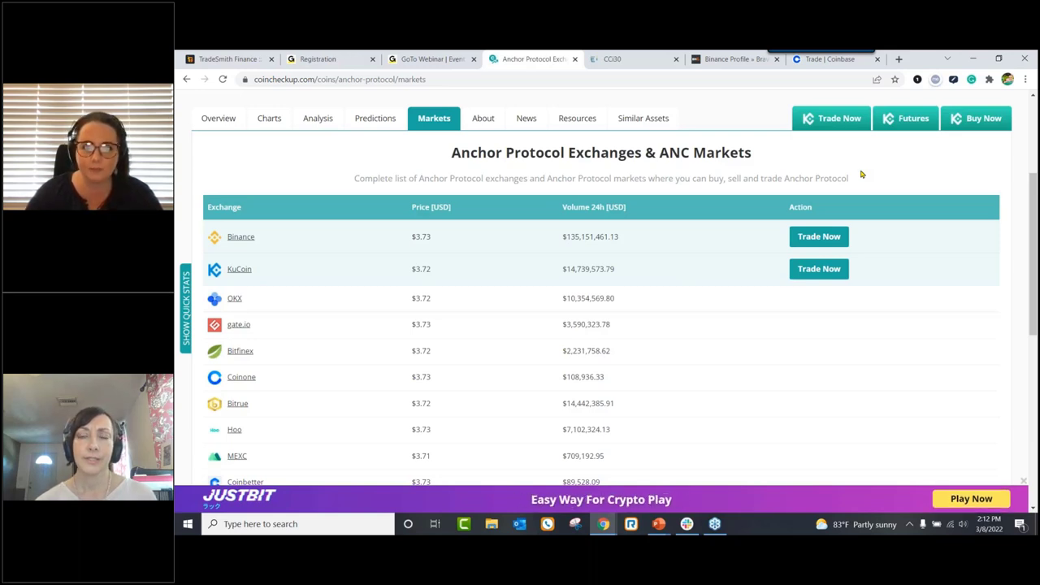
- Switch to the Coinbase Trade page, select its address, then return to the TradeSmith tab
left_click(851, 68)
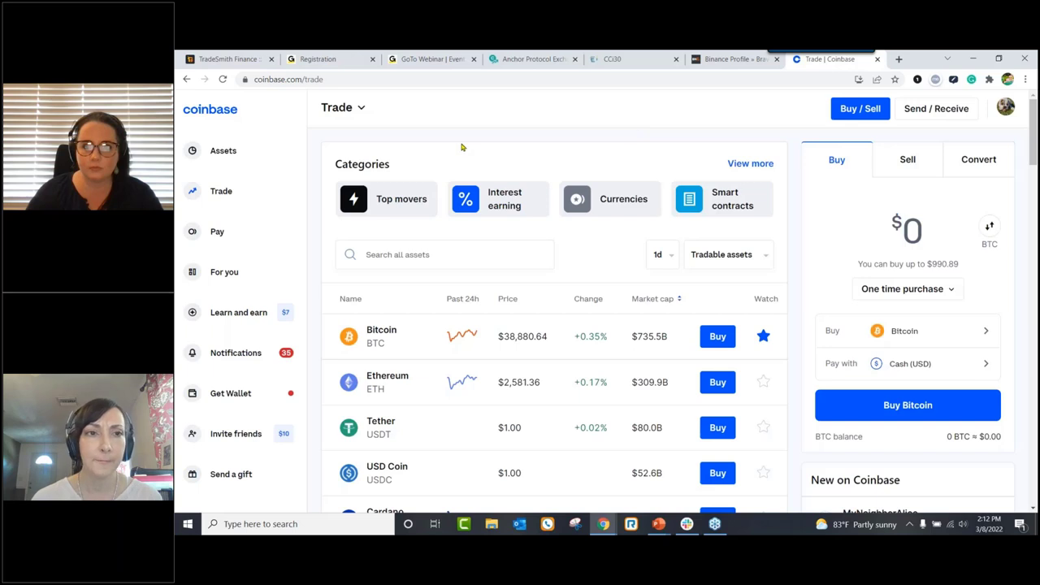
left_click(294, 79)
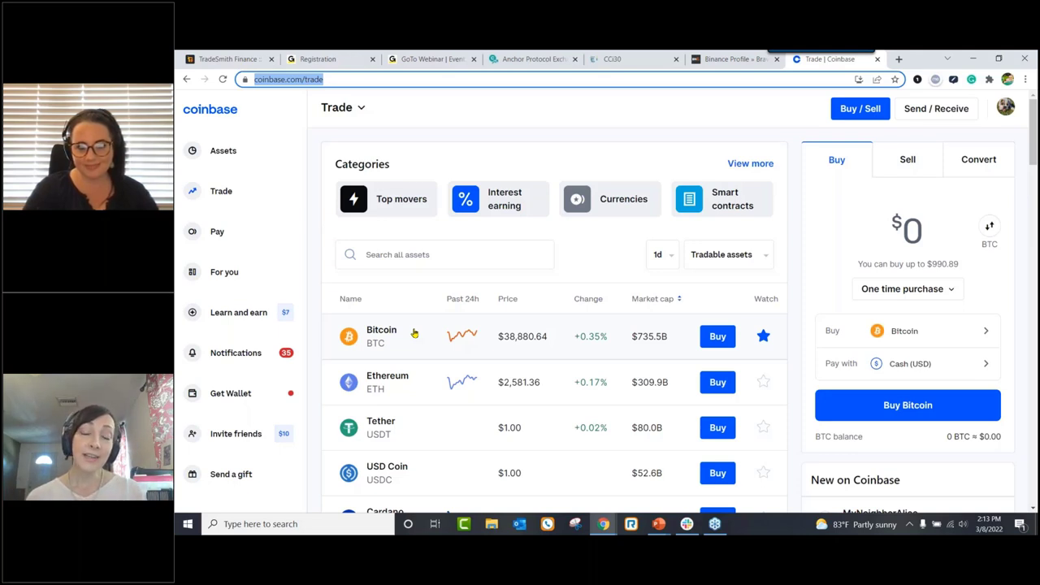
key("ctrl+Tab")
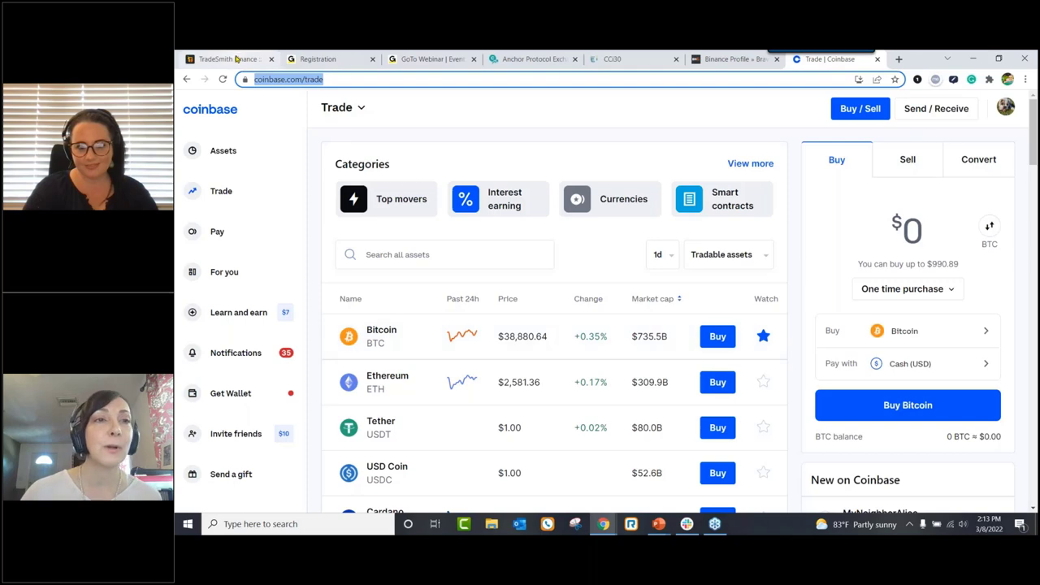
- Open BTC/USD from BraveNewCoin, view its 6-month chart, then go back to Coinbase Trade
left_click(836, 107)
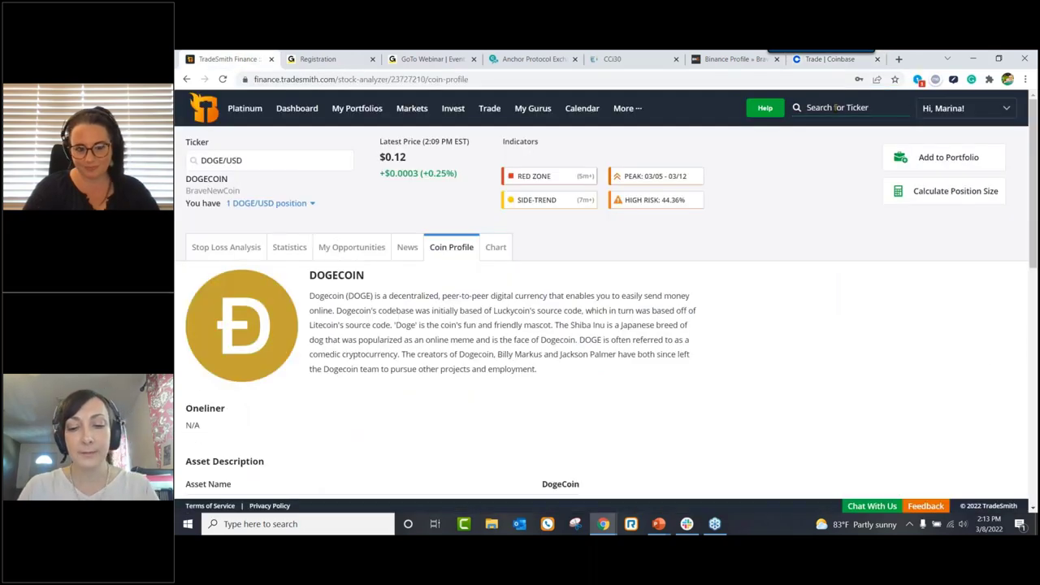
type("BTC")
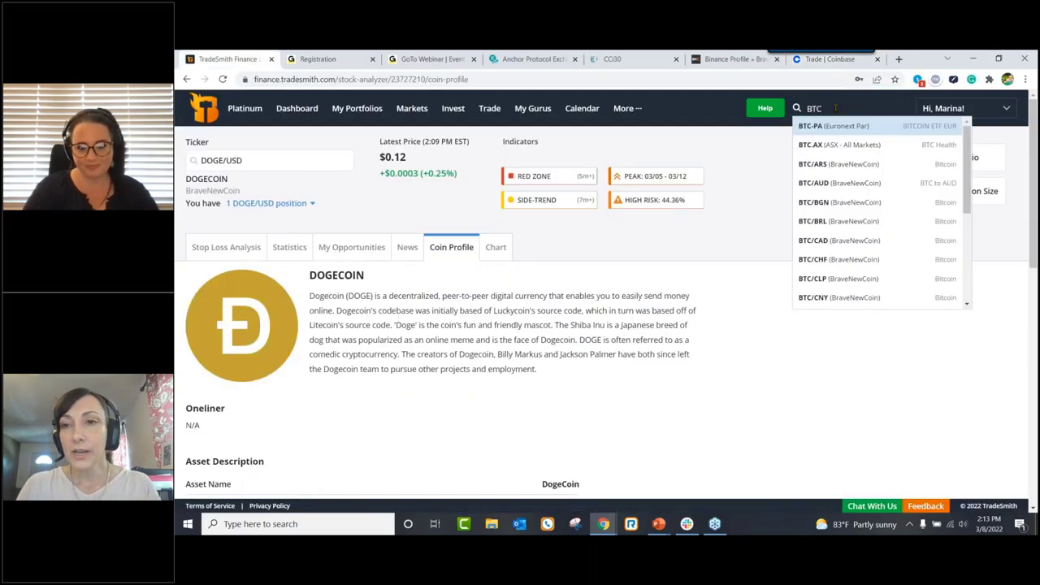
type("/USD")
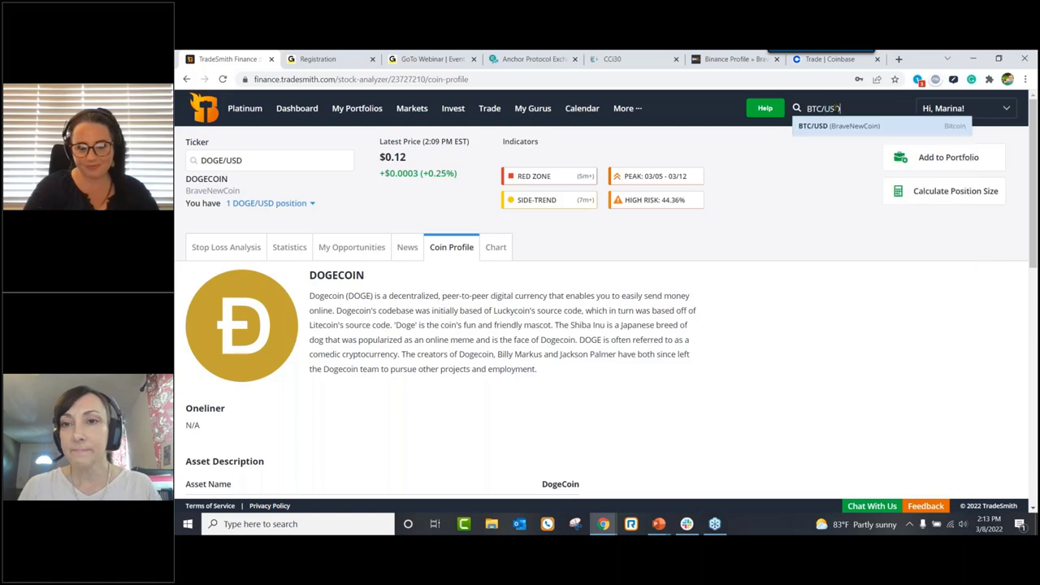
left_click(861, 127)
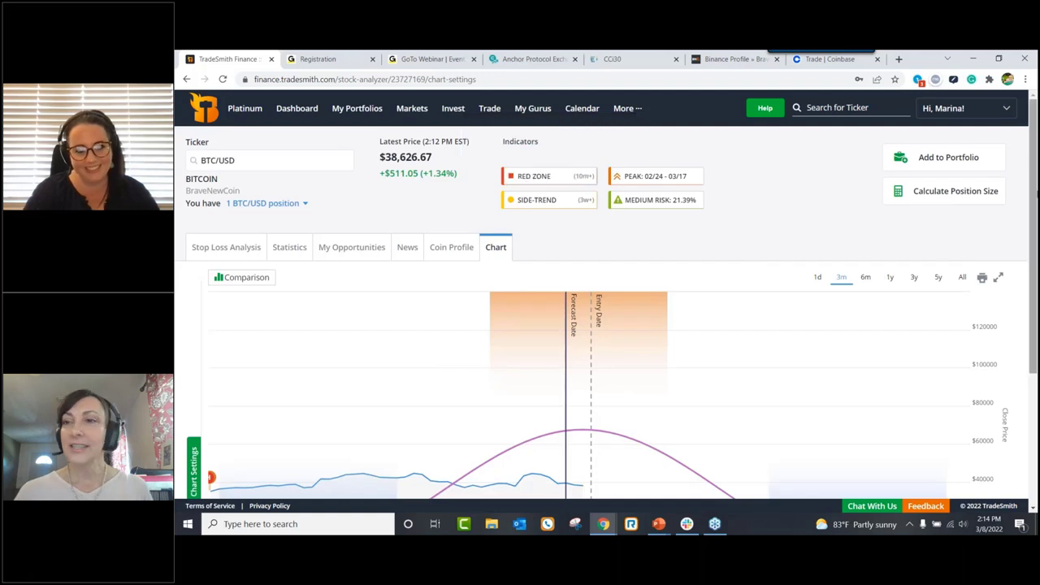
left_click_drag(1034, 185, 1032, 236)
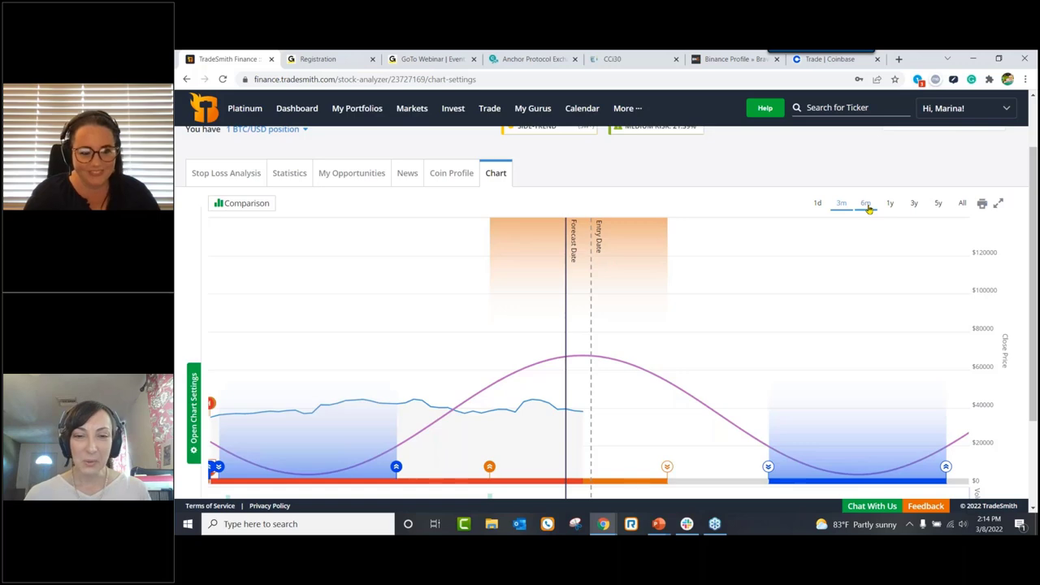
left_click(865, 205)
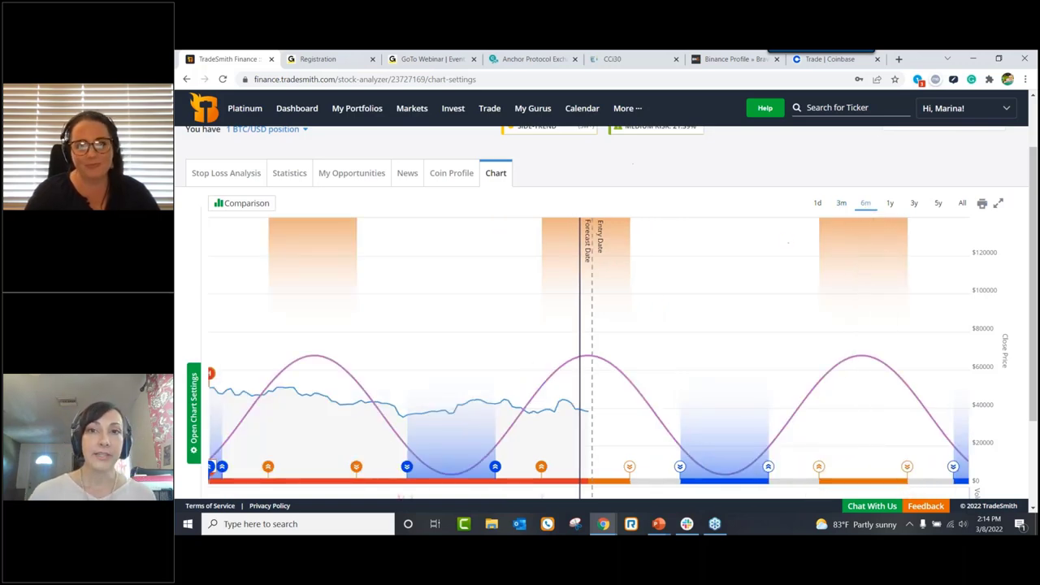
left_click(812, 60)
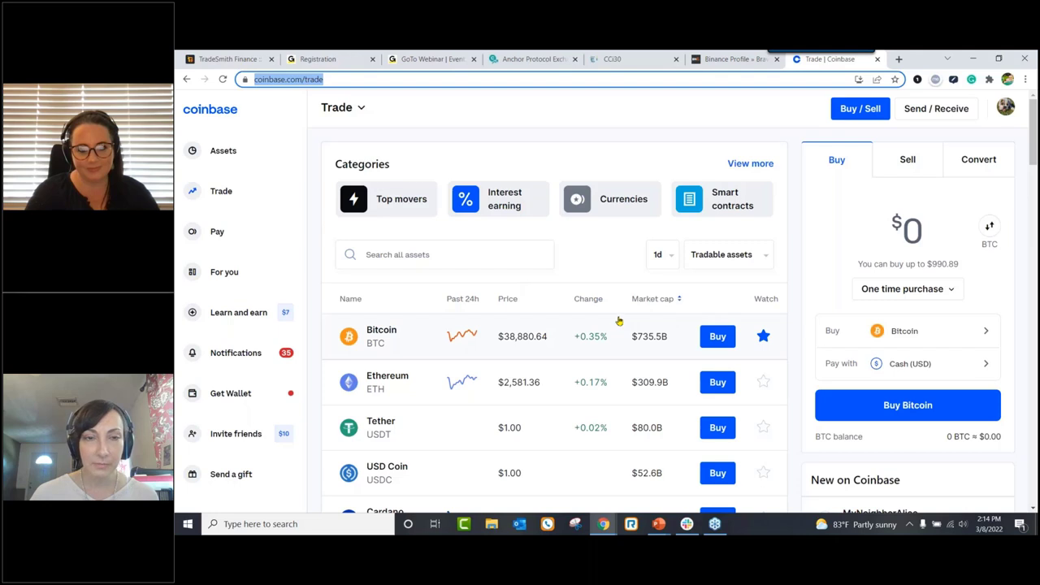
left_click(1030, 164)
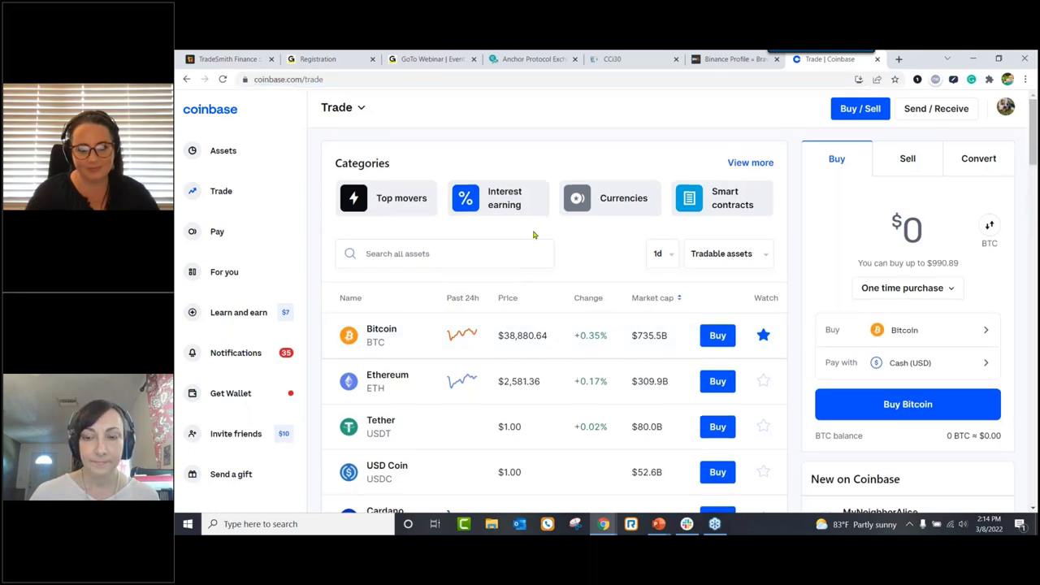
scroll(534, 235, "down", 4)
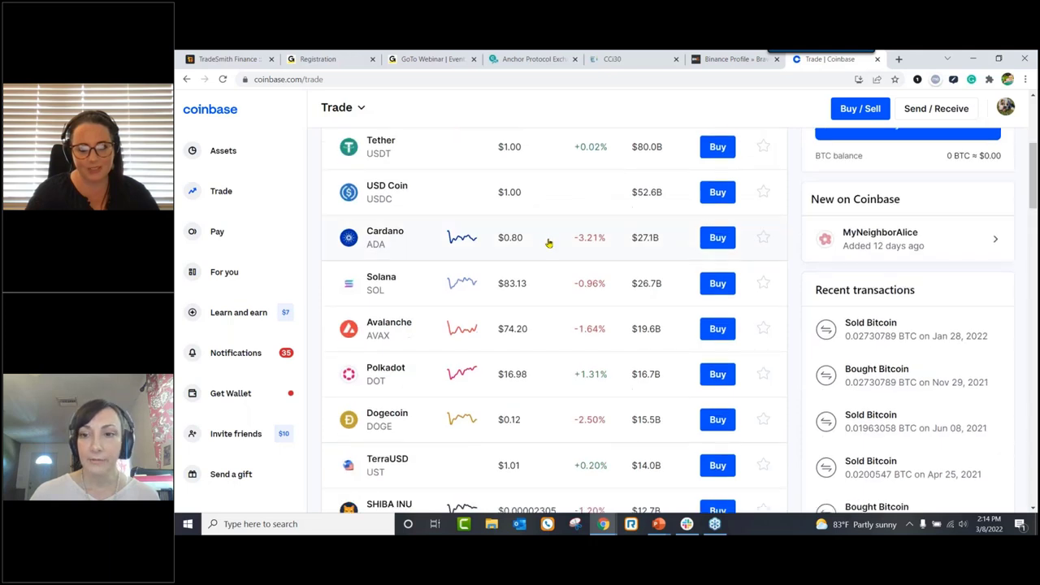
scroll(549, 241, "up", 4)
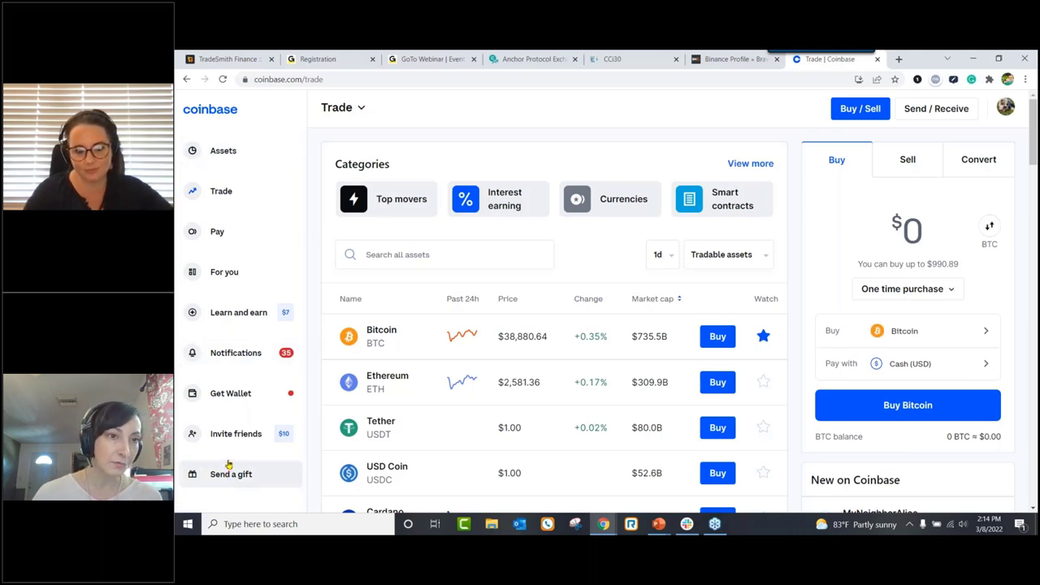
- Sign in to Coinbase with the account e-mail and password, then enter the two-step verification code
left_click(241, 153)
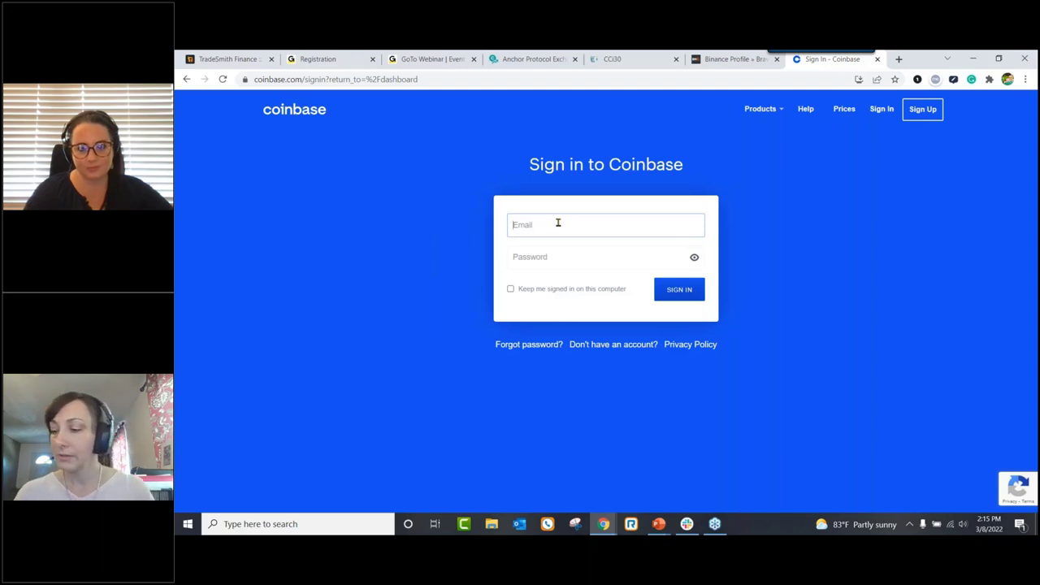
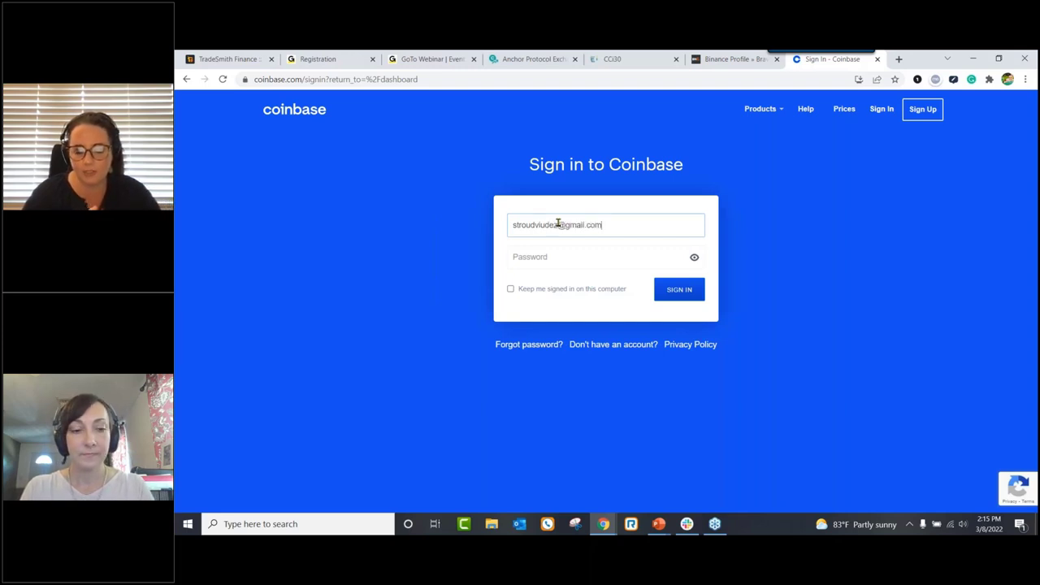
key("Tab")
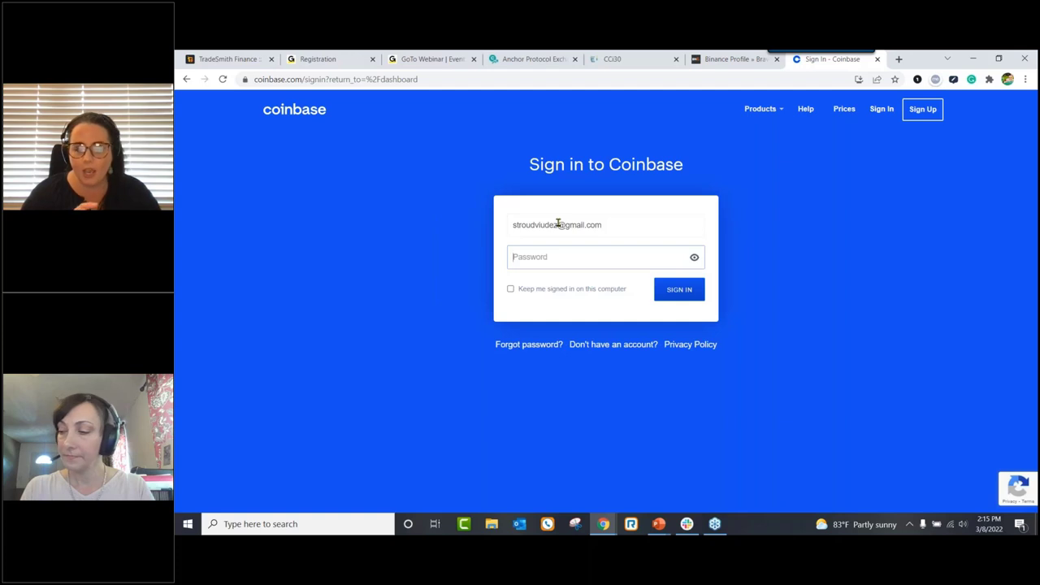
type("•")
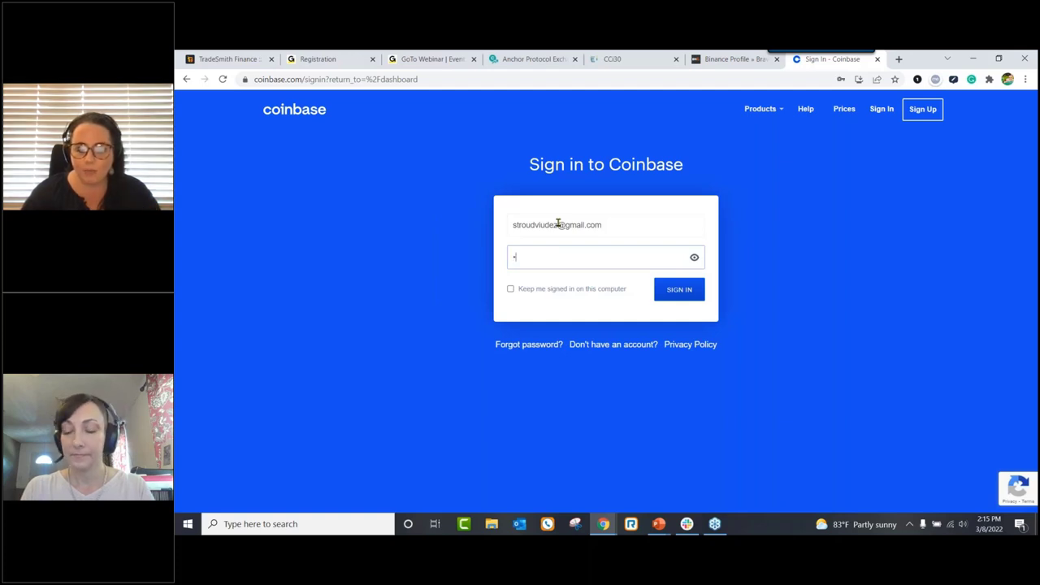
type("••••••••")
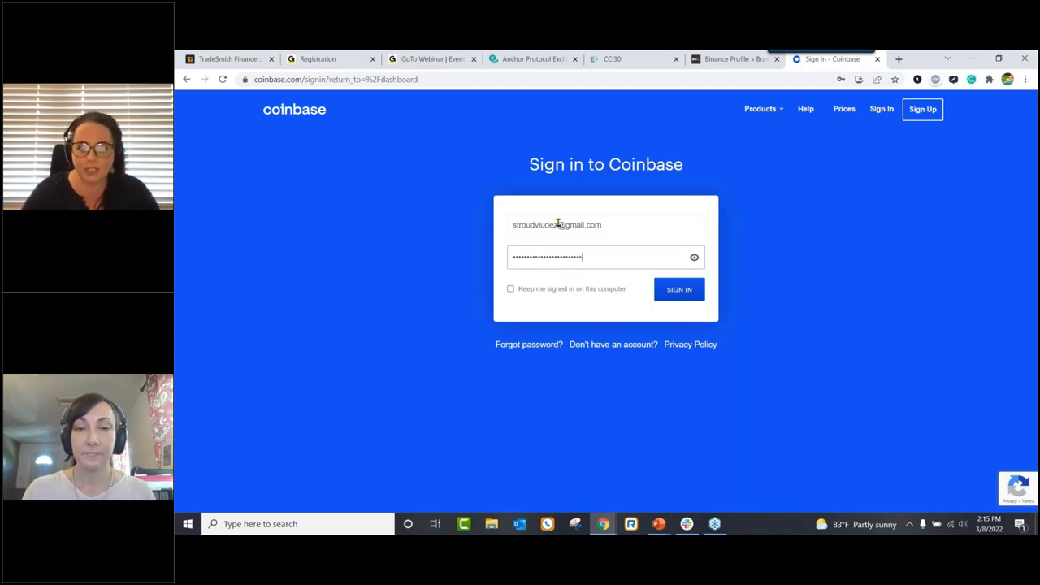
left_click(696, 294)
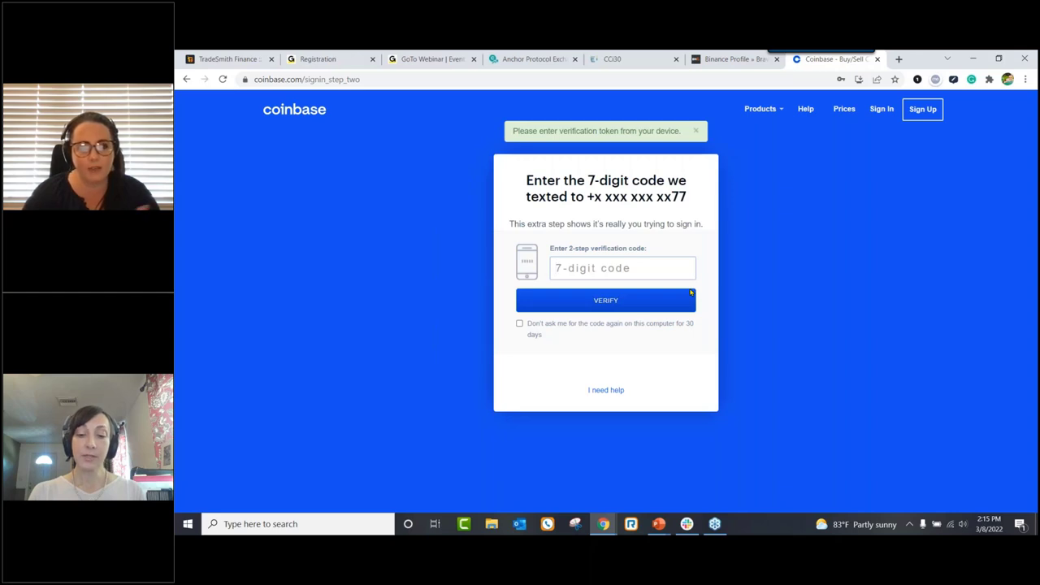
left_click(673, 269)
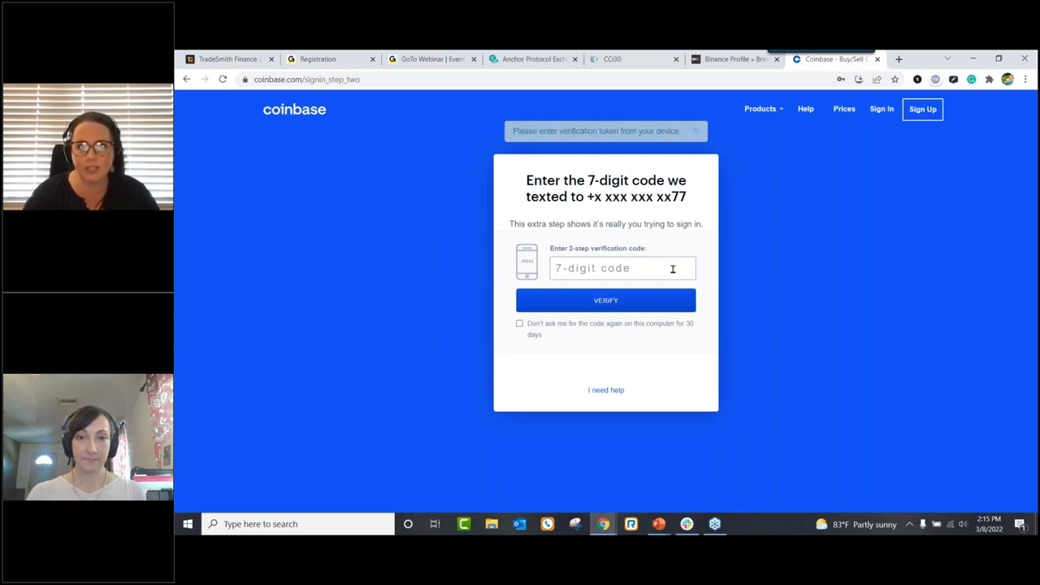
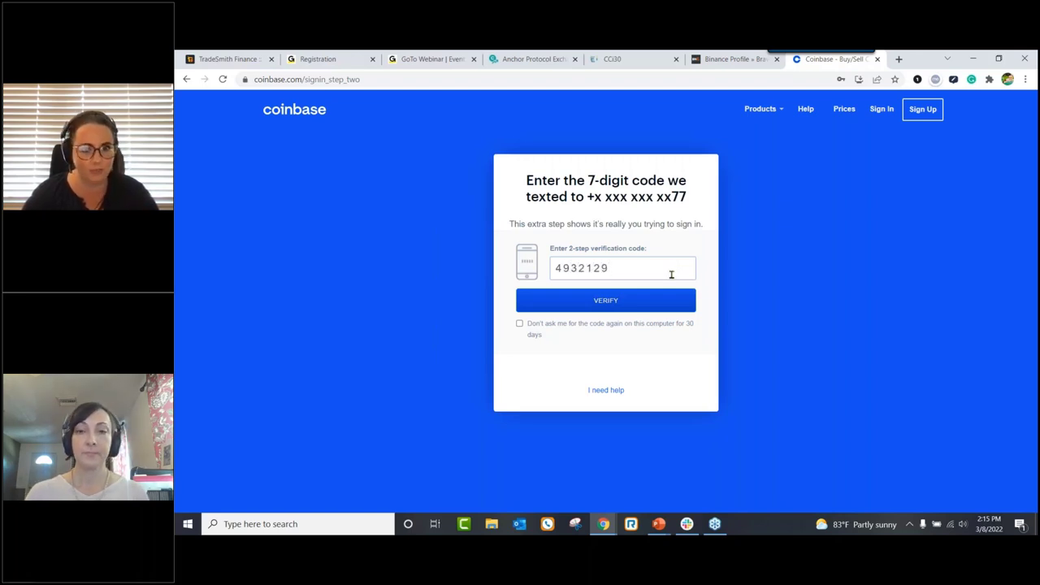
left_click(659, 304)
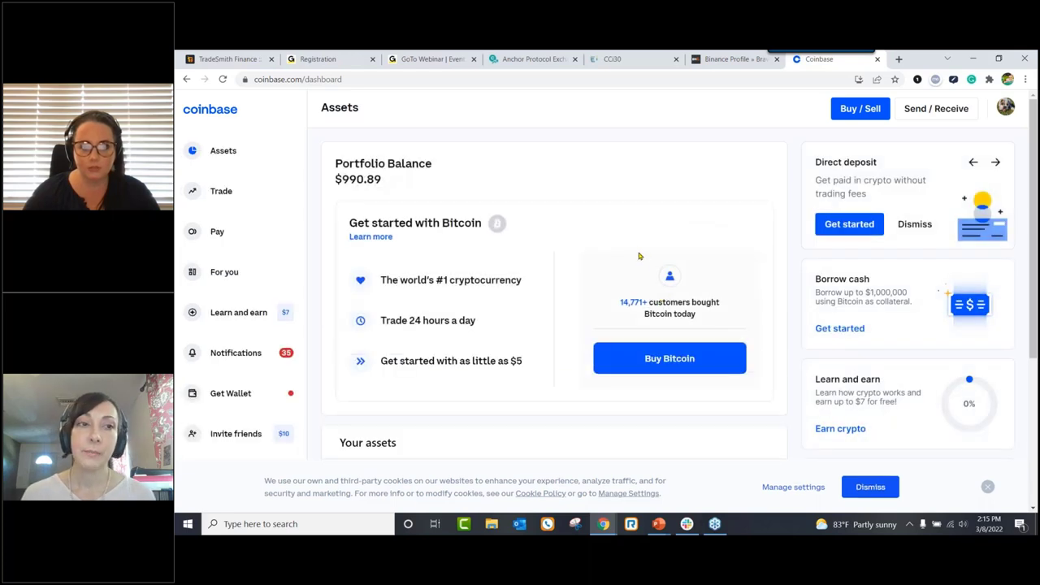
- Scroll to Your assets and open the US Dollar wallet showing the $990.89 balance
scroll(639, 256, "down", 3)
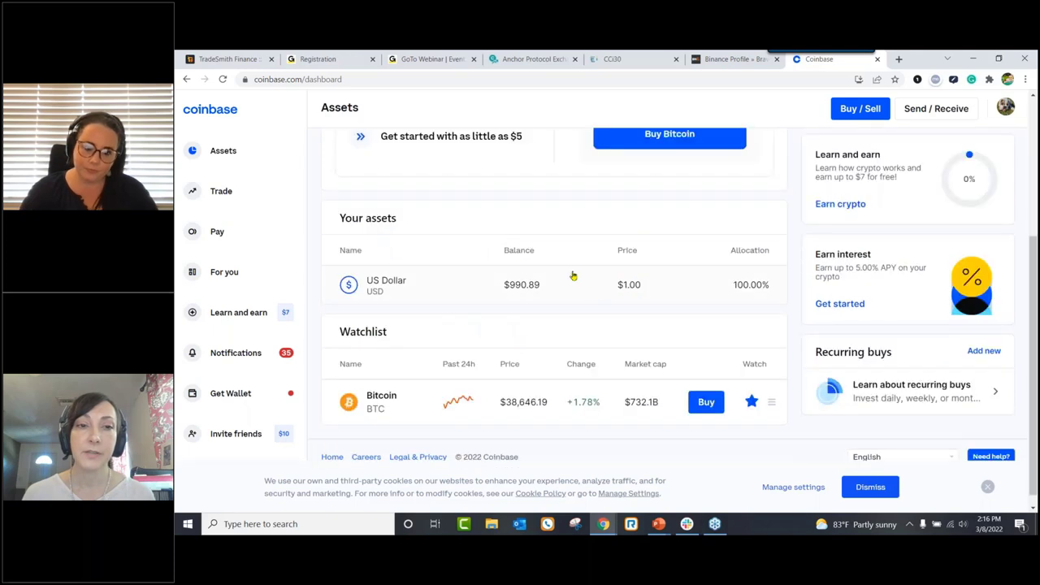
left_click_drag(340, 218, 396, 218)
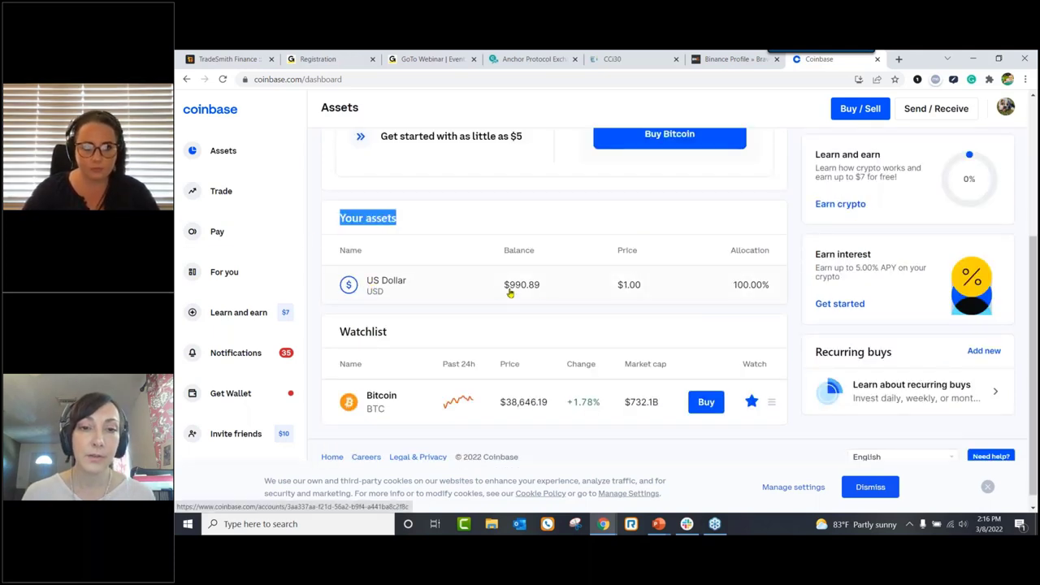
left_click(540, 292)
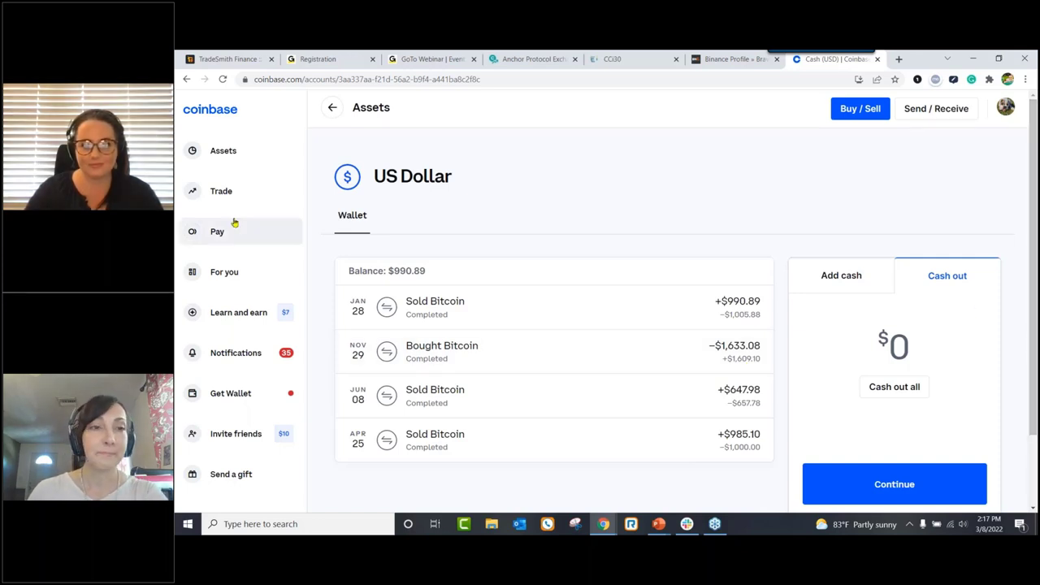
- Return to the Assets dashboard and go to the Trade page
left_click(224, 152)
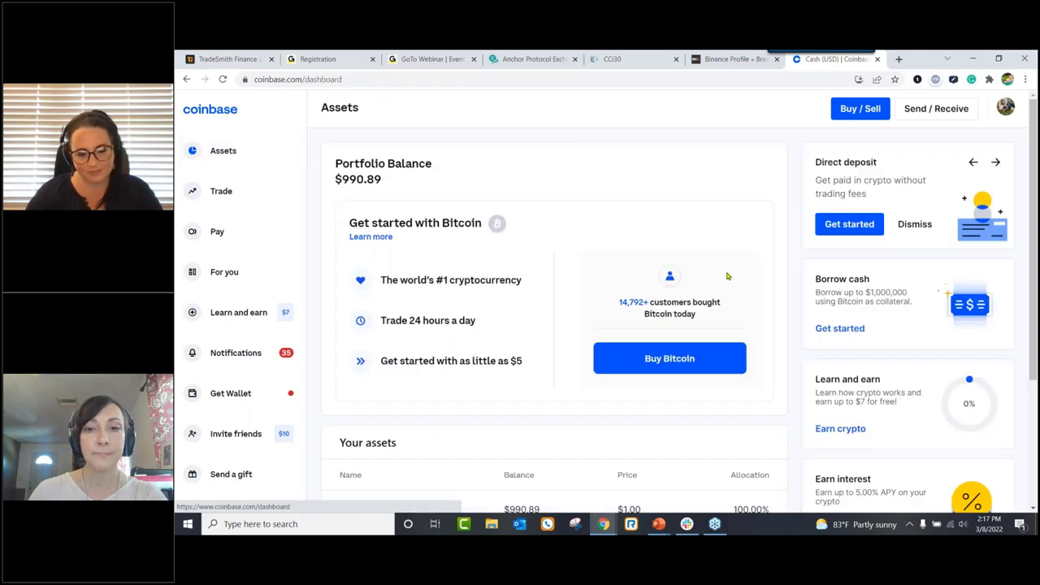
left_click_drag(1035, 194, 1035, 341)
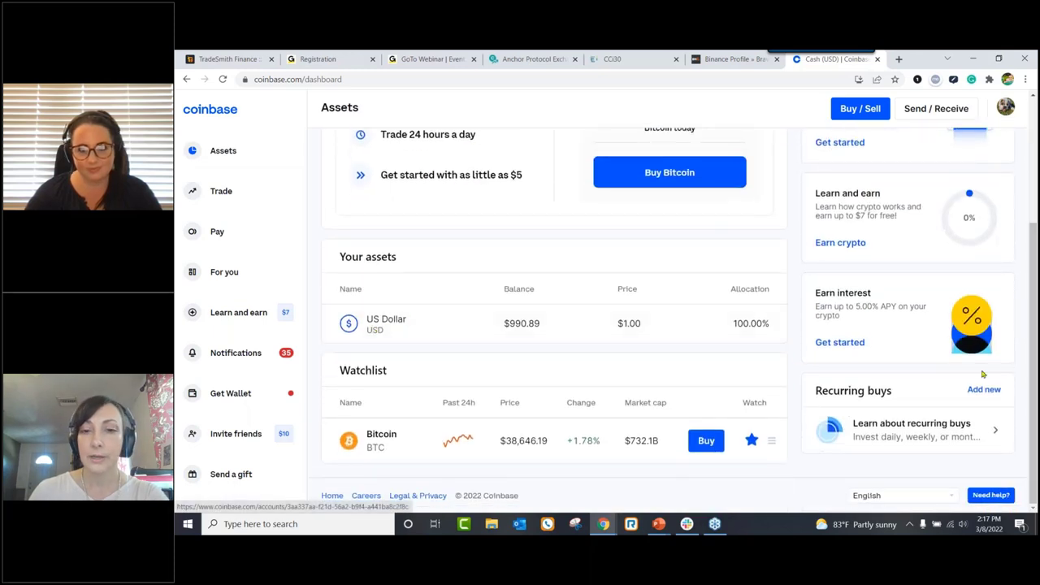
left_click(220, 192)
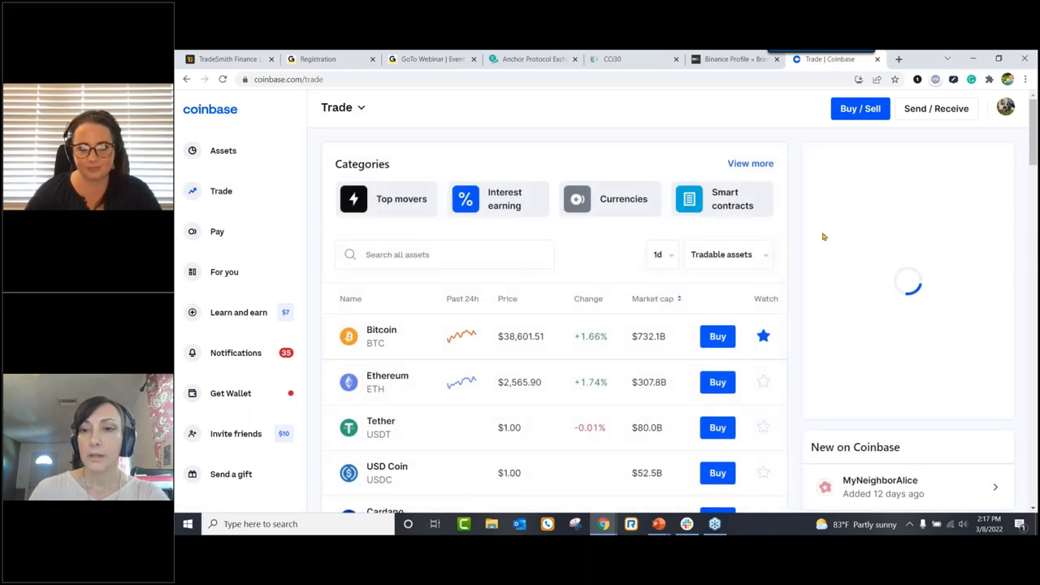
- Scroll through the list of tradable cryptocurrencies and back up to the top
scroll(1032, 160, "down", 2)
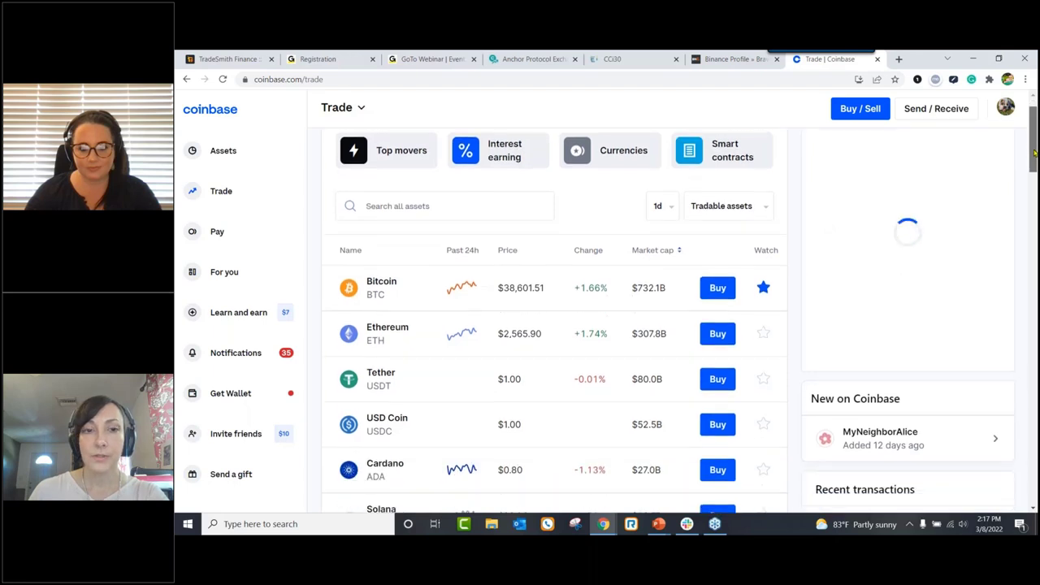
scroll(1033, 160, "down", 2)
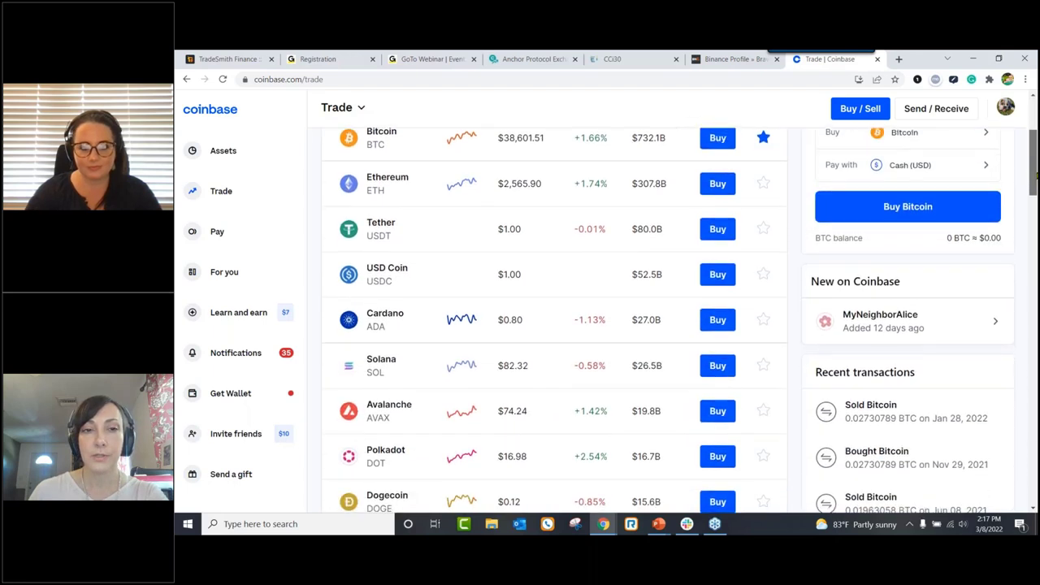
scroll(1032, 160, "down", 1)
scroll(552, 325, "down", 3)
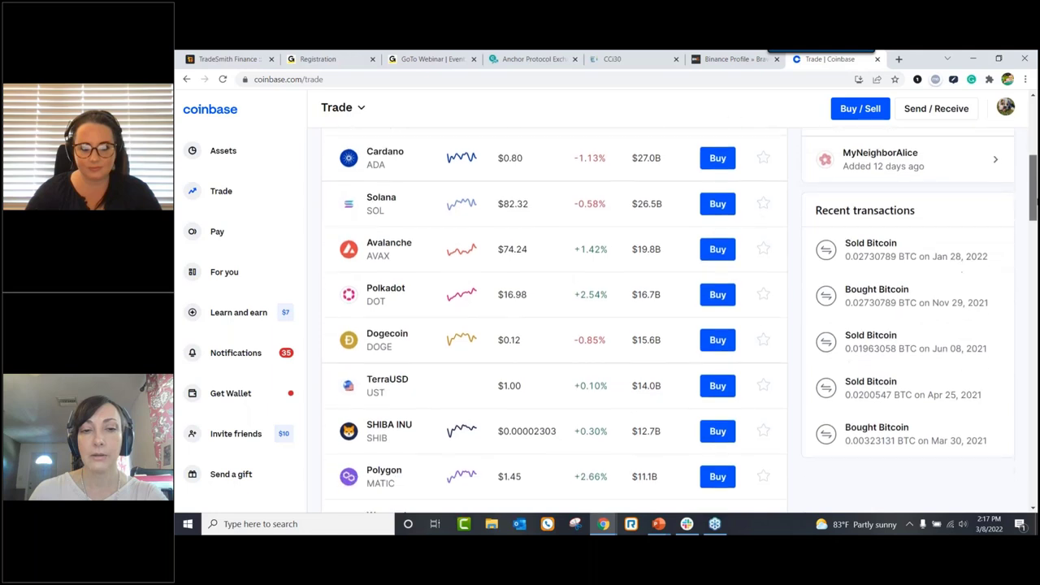
scroll(553, 325, "down", 2)
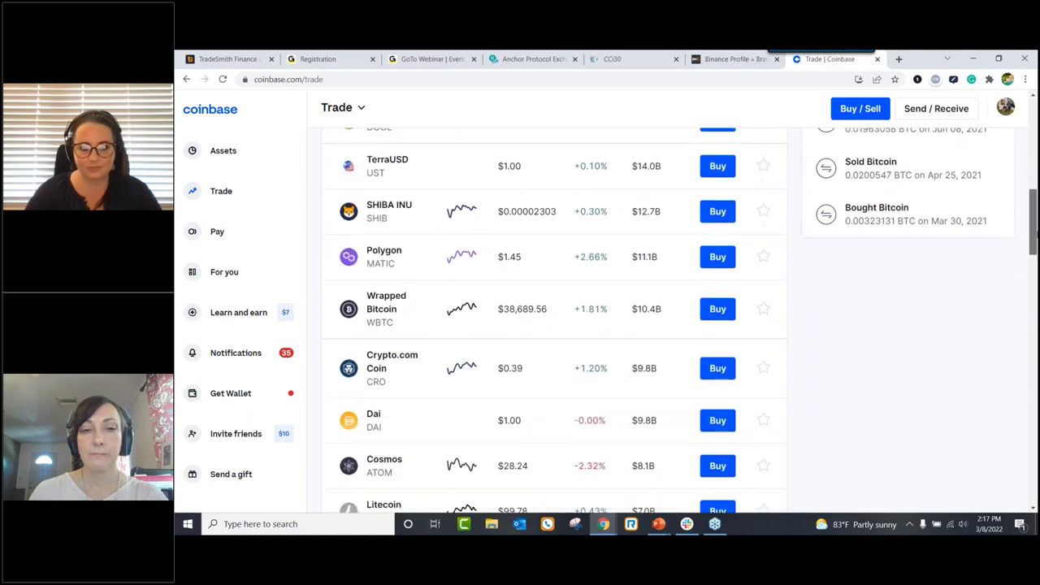
scroll(553, 325, "down", 3)
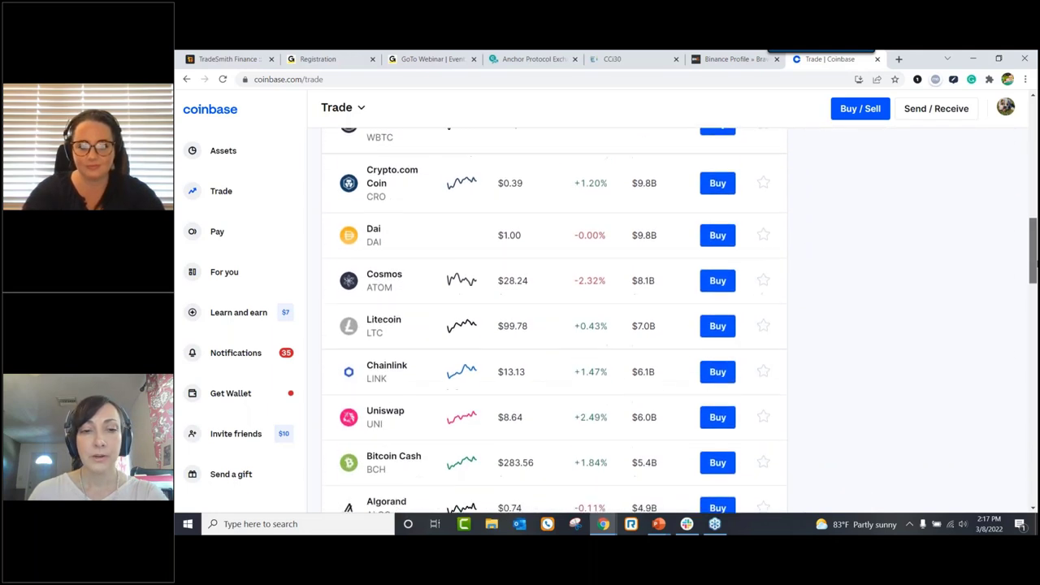
scroll(553, 325, "down", 3)
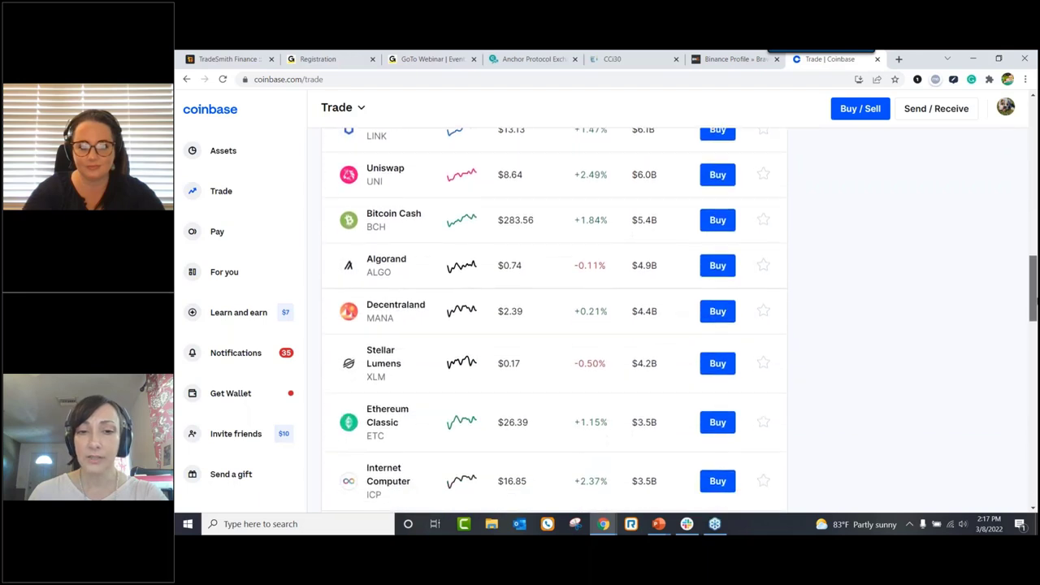
scroll(552, 325, "down", 3)
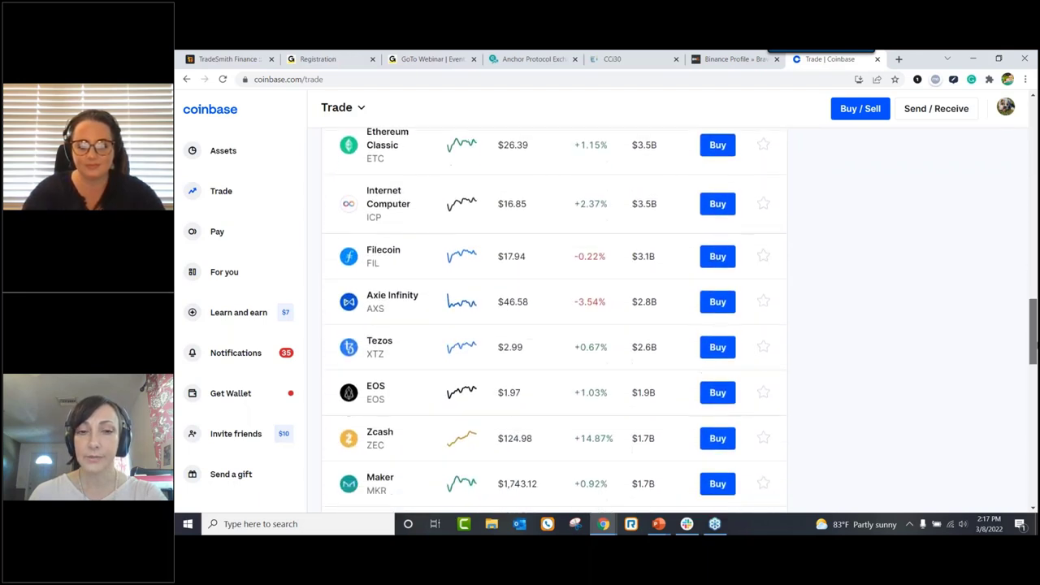
scroll(553, 325, "down", 4)
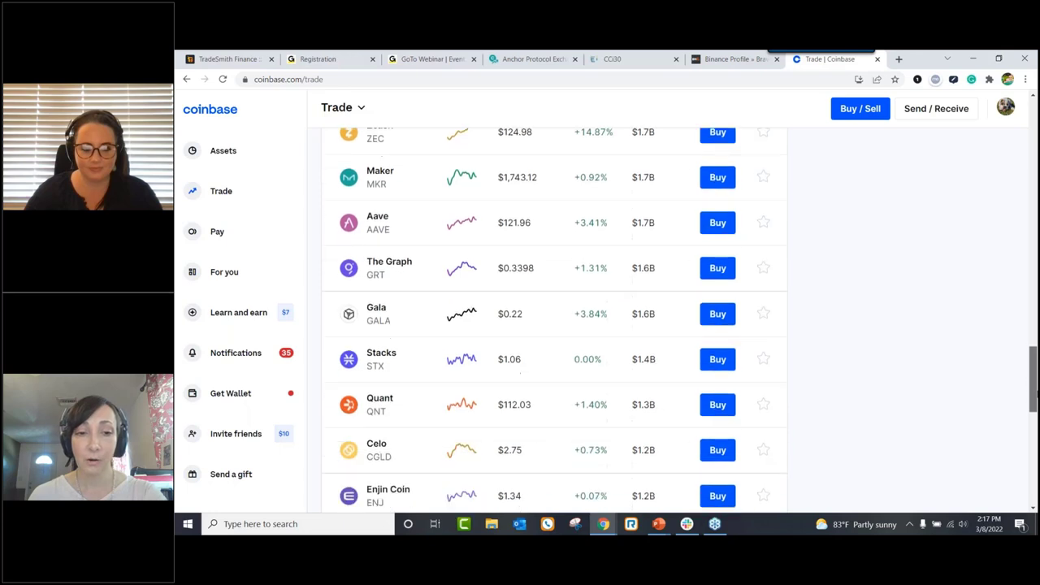
scroll(553, 325, "down", 3)
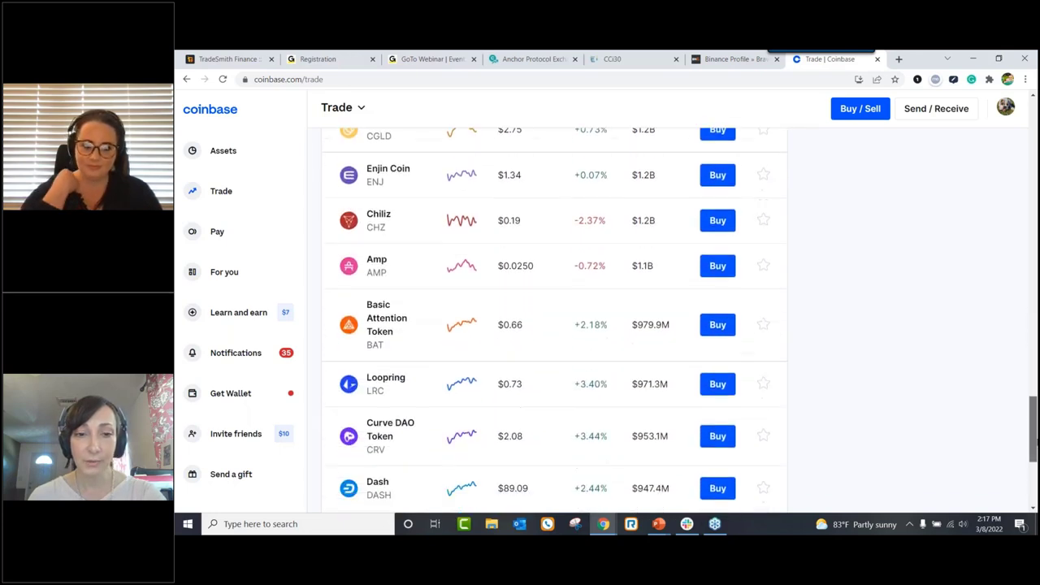
scroll(552, 325, "down", 2)
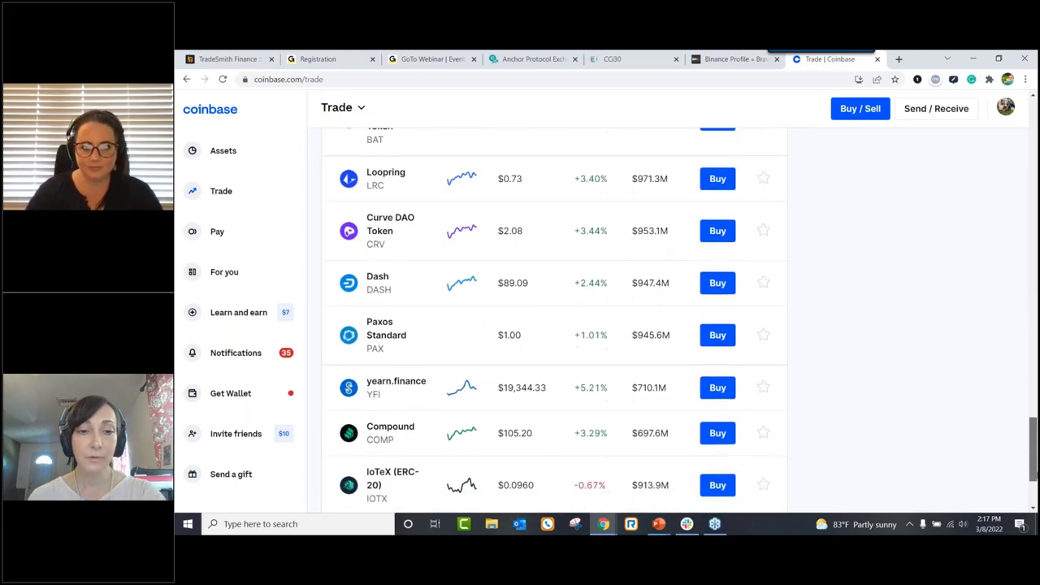
scroll(553, 325, "up", 5)
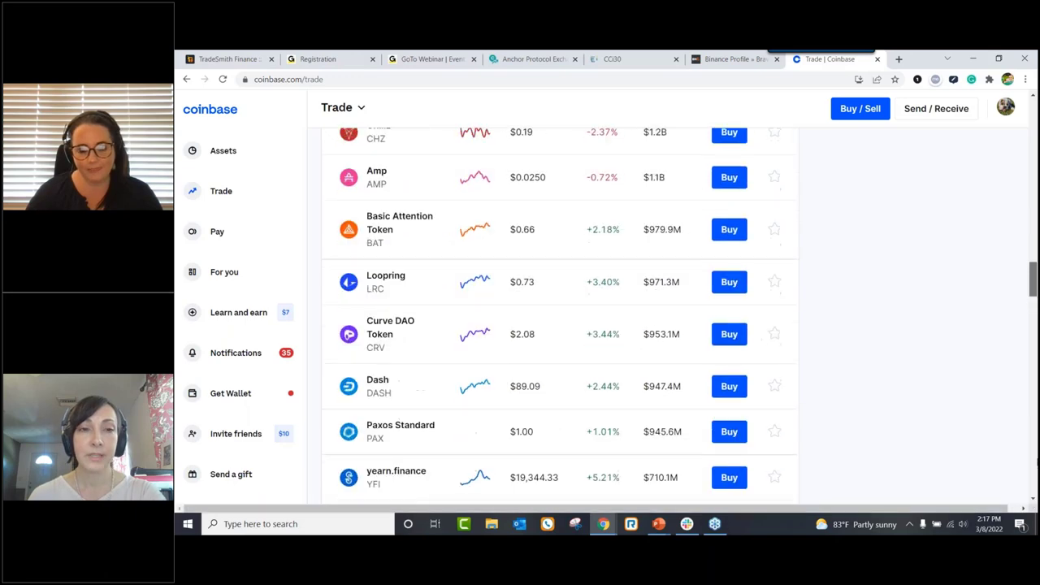
scroll(553, 325, "up", 10)
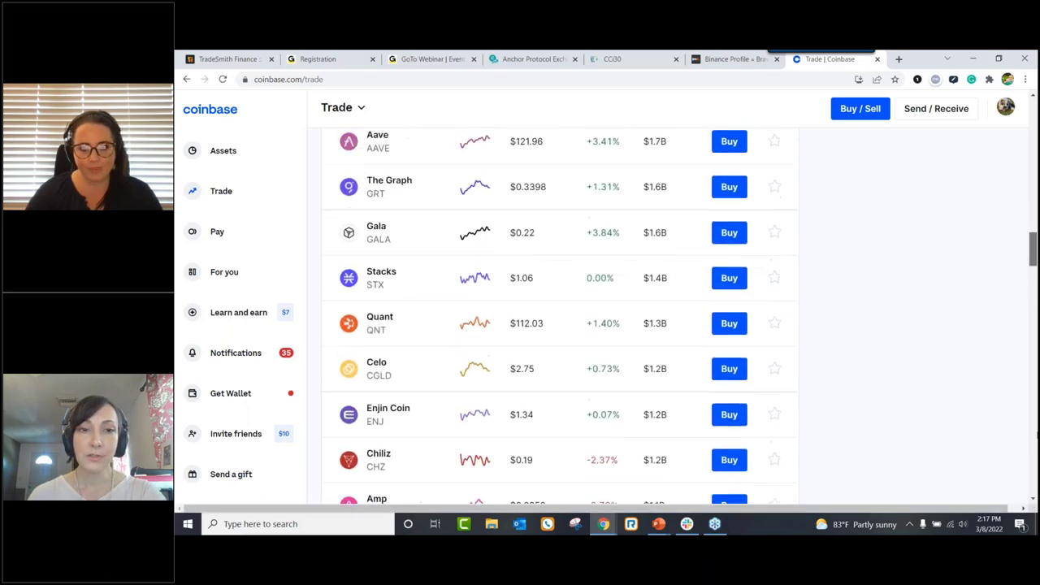
scroll(553, 317, "up", 10)
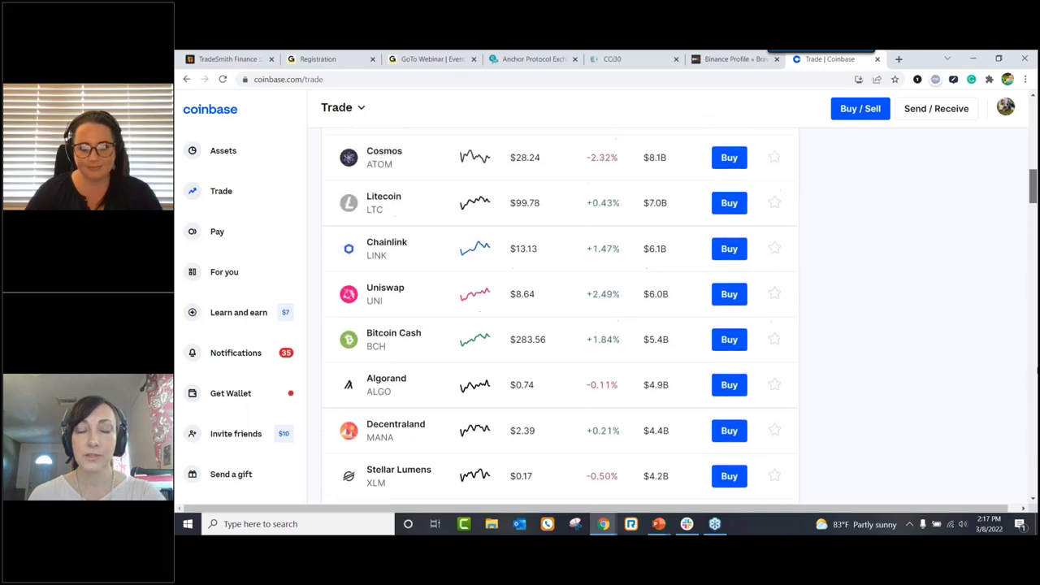
scroll(553, 317, "up", 4)
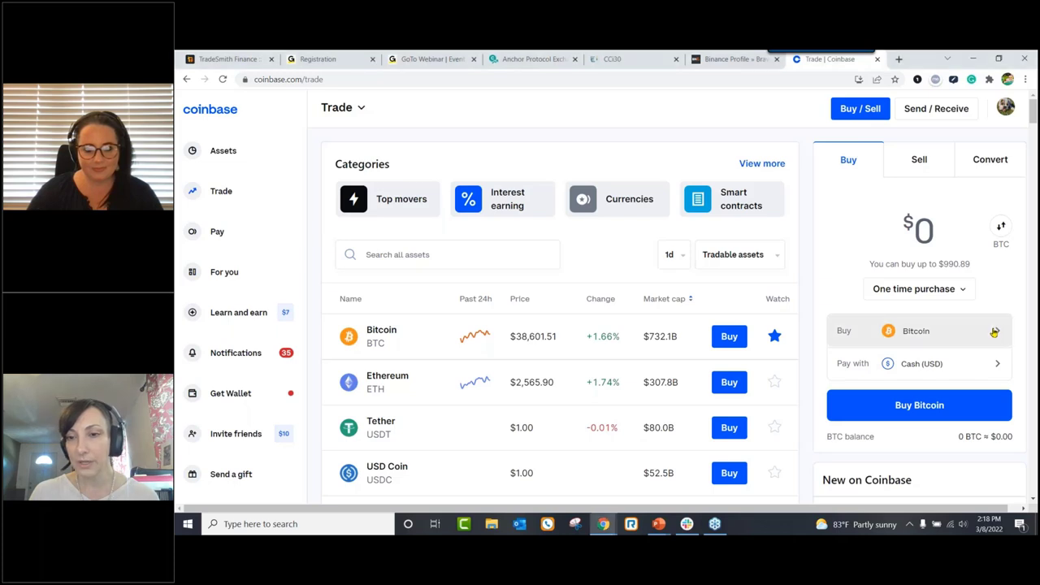
left_click(999, 335)
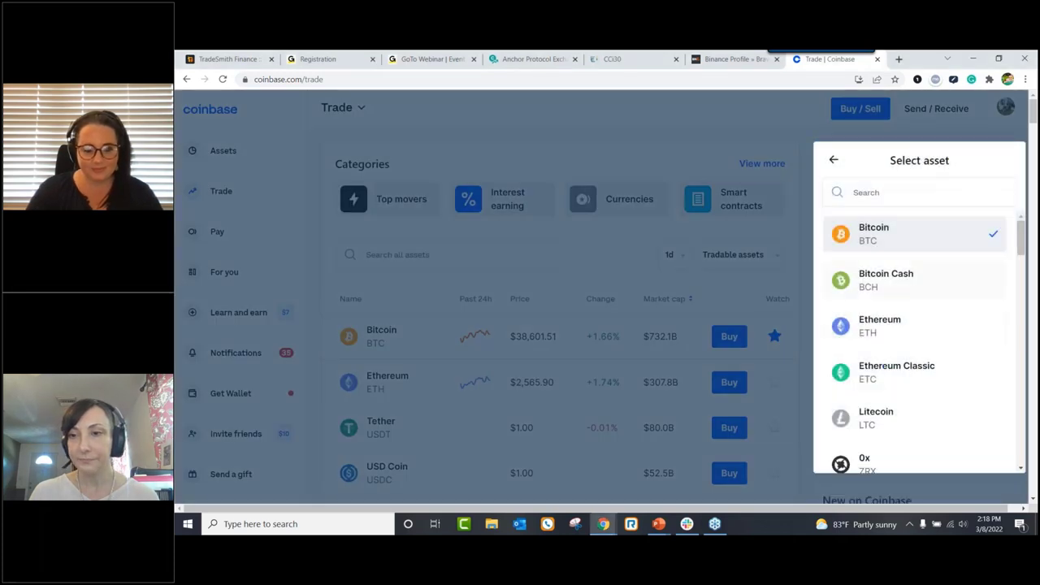
left_click_drag(1021, 233, 1021, 252)
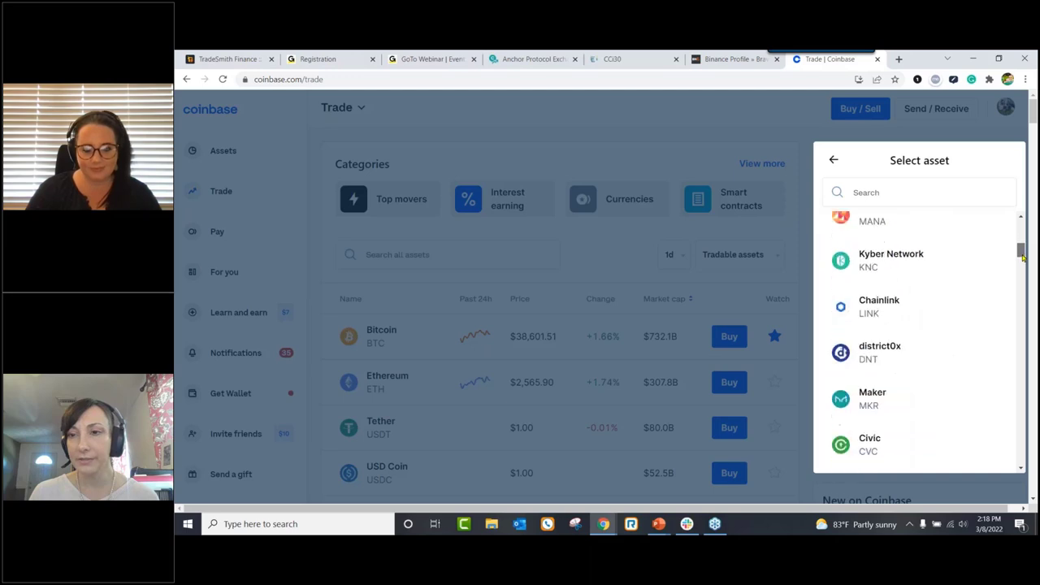
left_click(832, 161)
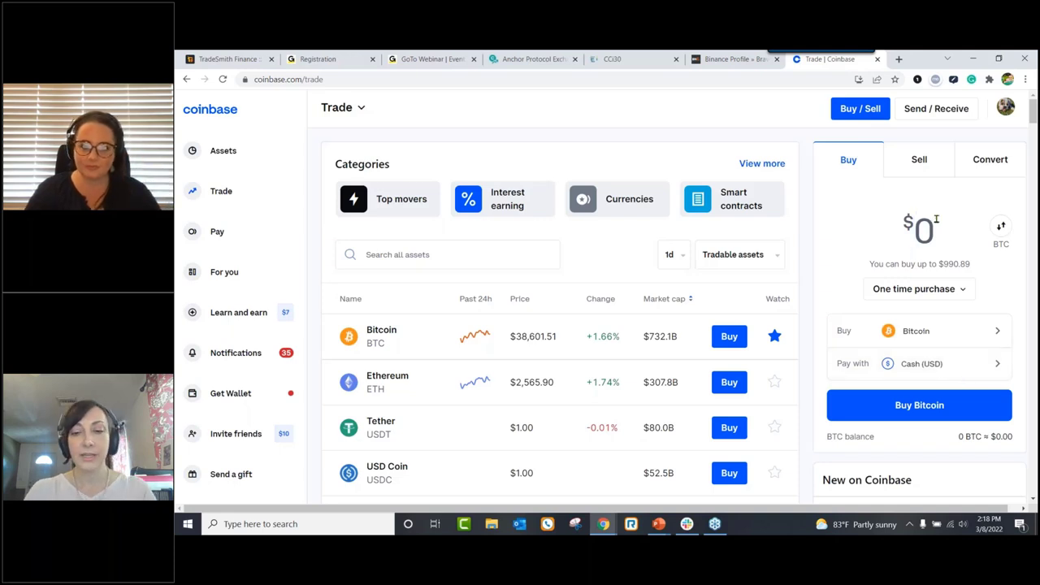
type("10")
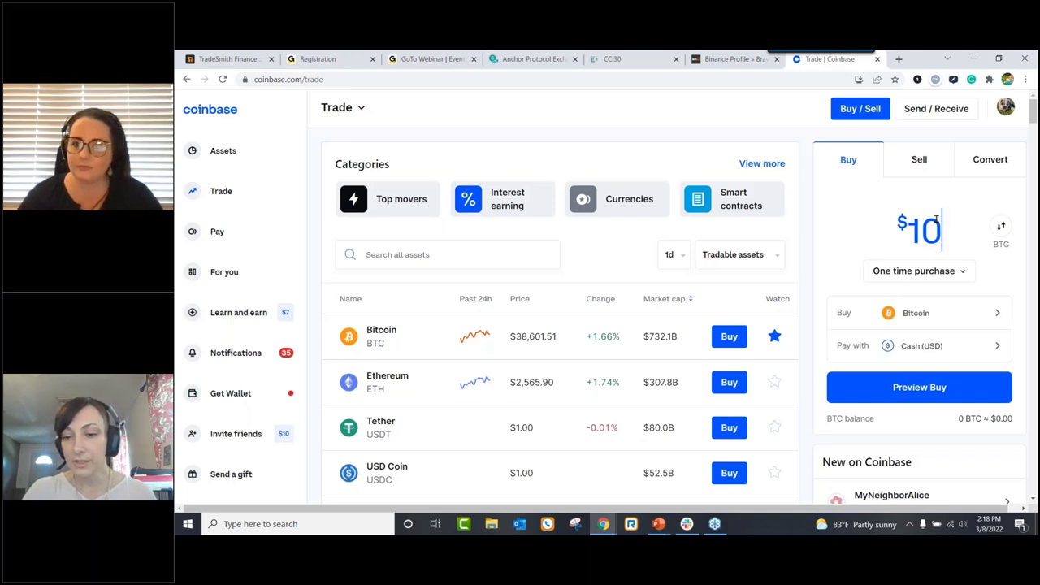
type("0")
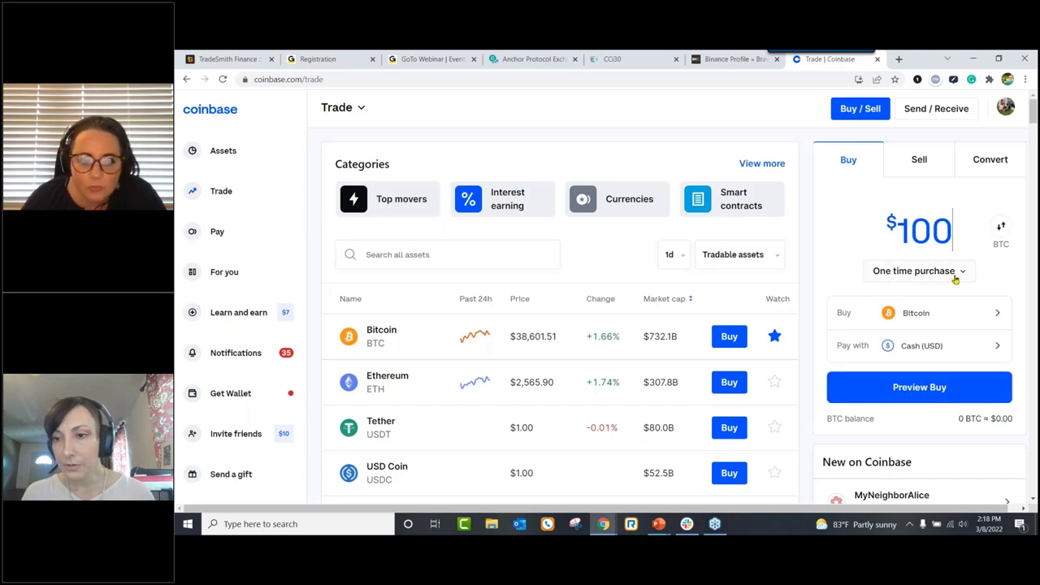
left_click(1001, 230)
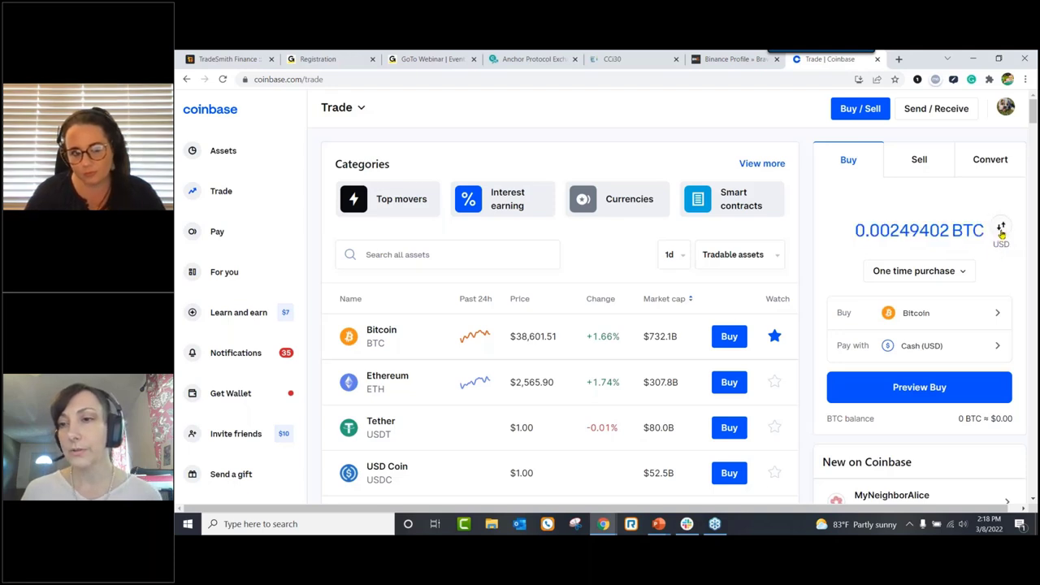
left_click(1002, 232)
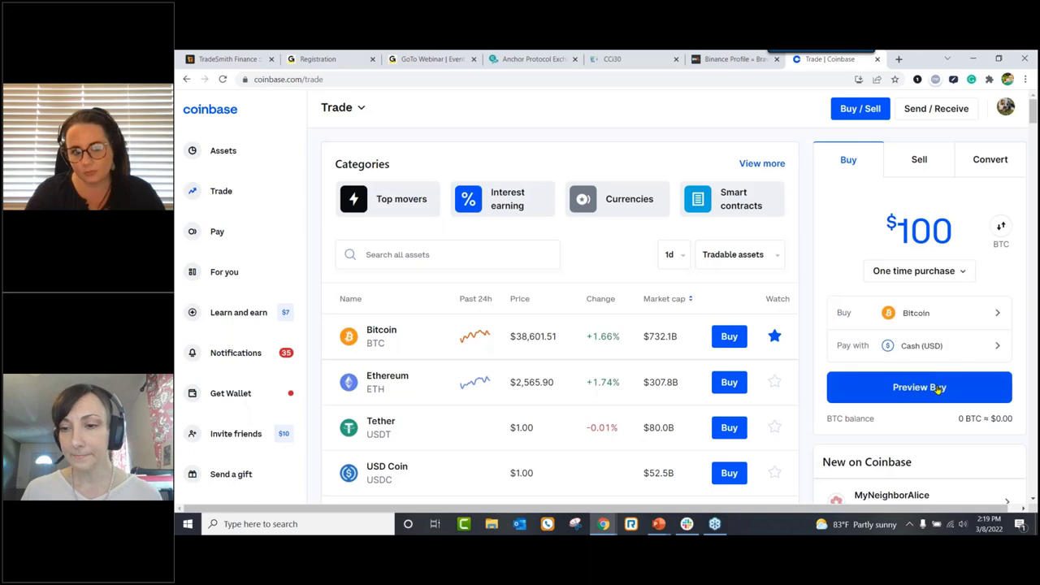
left_click(938, 389)
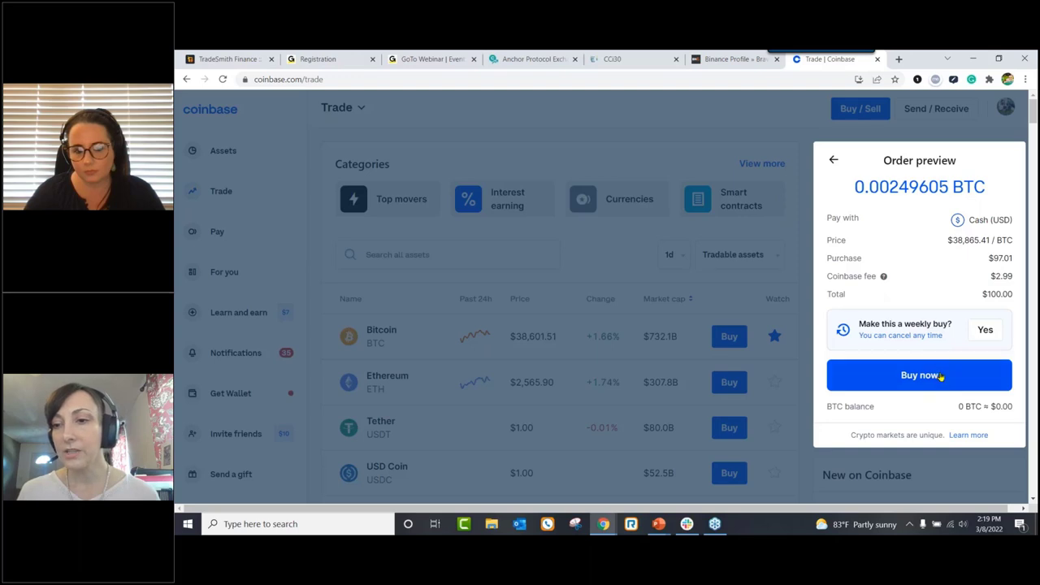
left_click(884, 278)
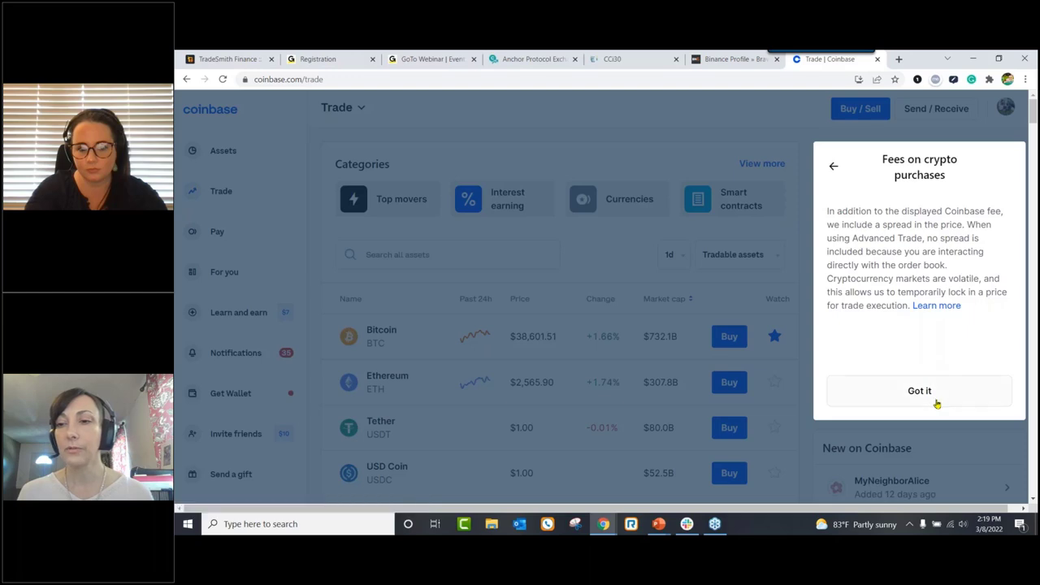
left_click(832, 168)
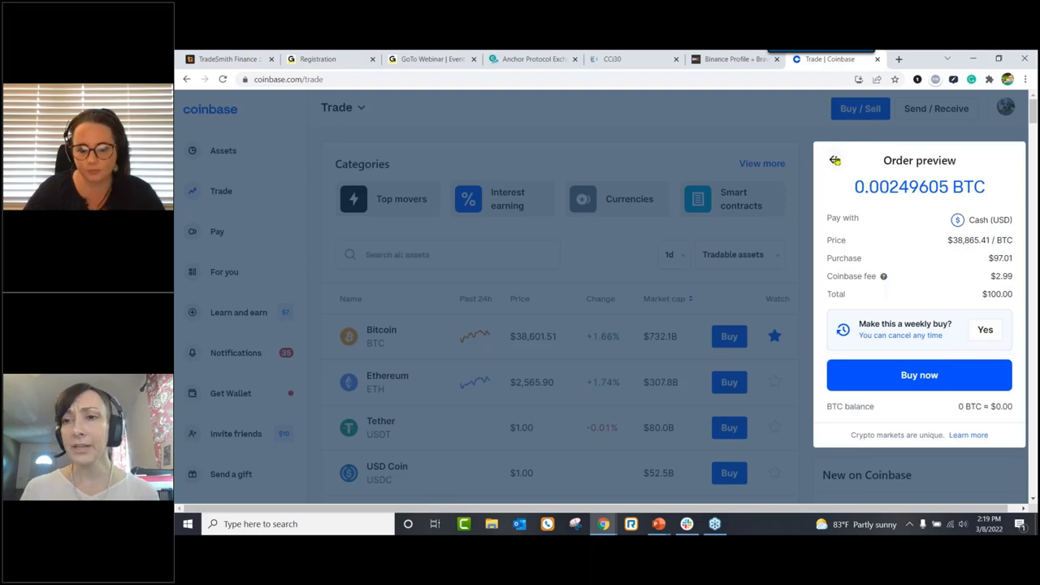
left_click(833, 162)
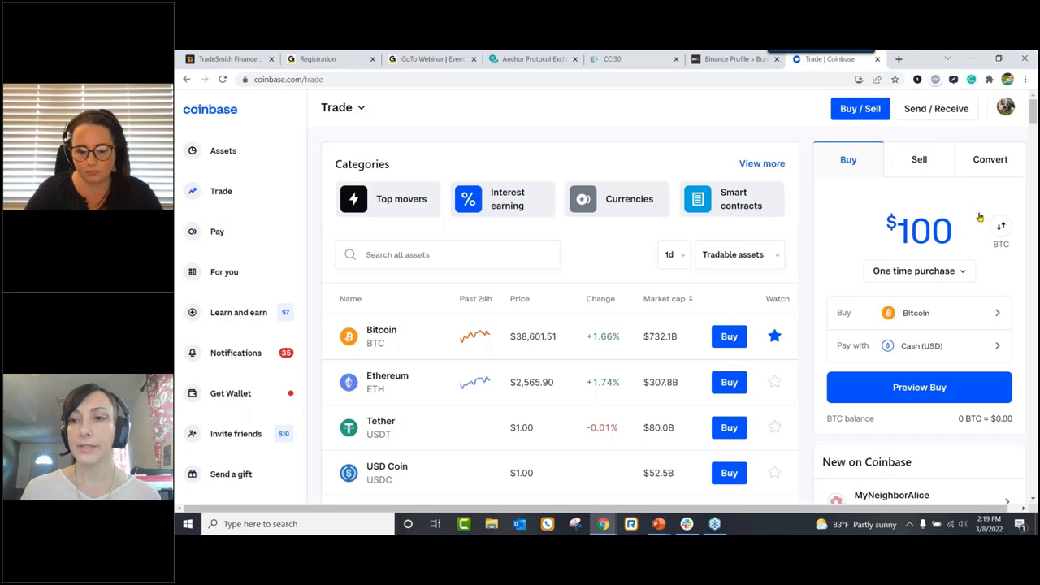
- Delete the Bitcoin purchase amount so the buy panel reads $0
key("BackSpace")
key("BackSpace")
key("BackSpace")
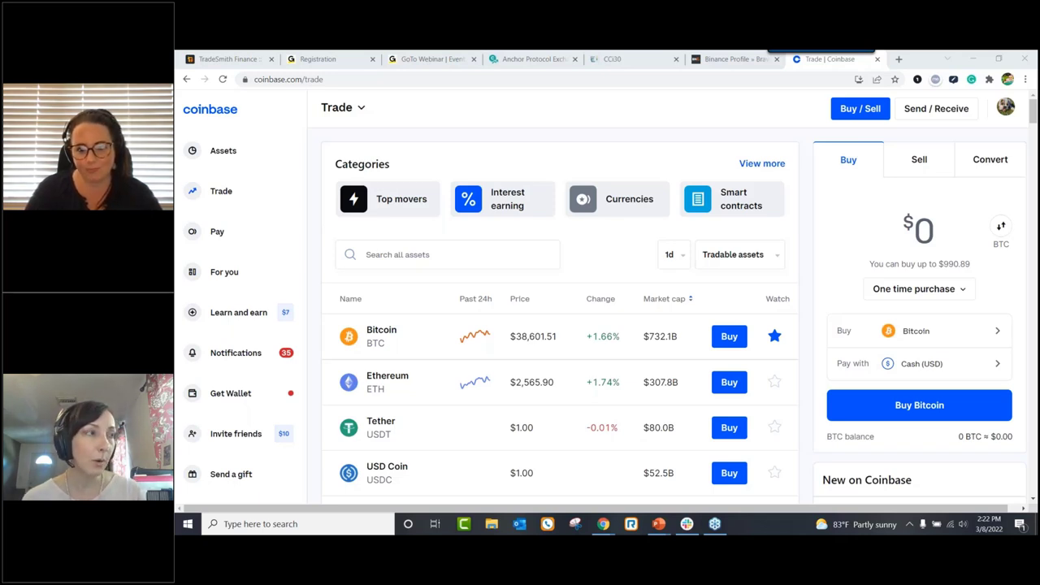
- Go from the Brave New Coin home page through Data & Charts to the Exchanges page
left_click(725, 63)
left_click(326, 135)
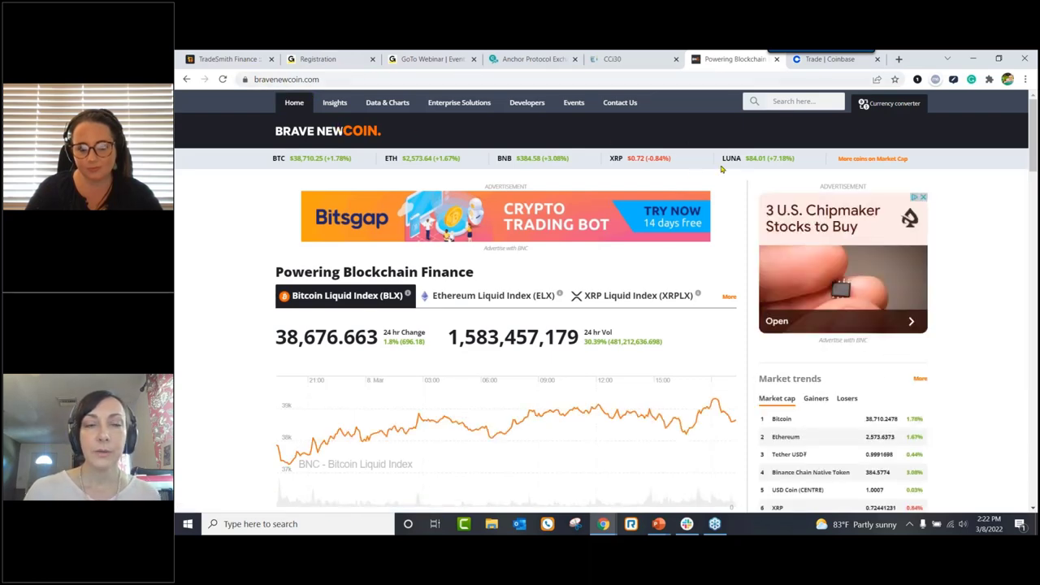
left_click(715, 140)
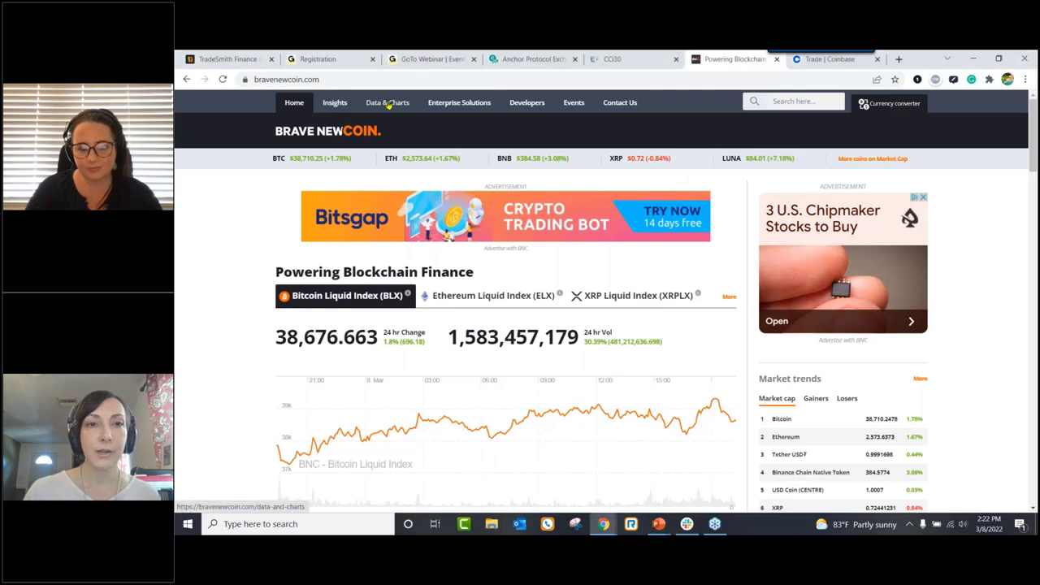
left_click(387, 104)
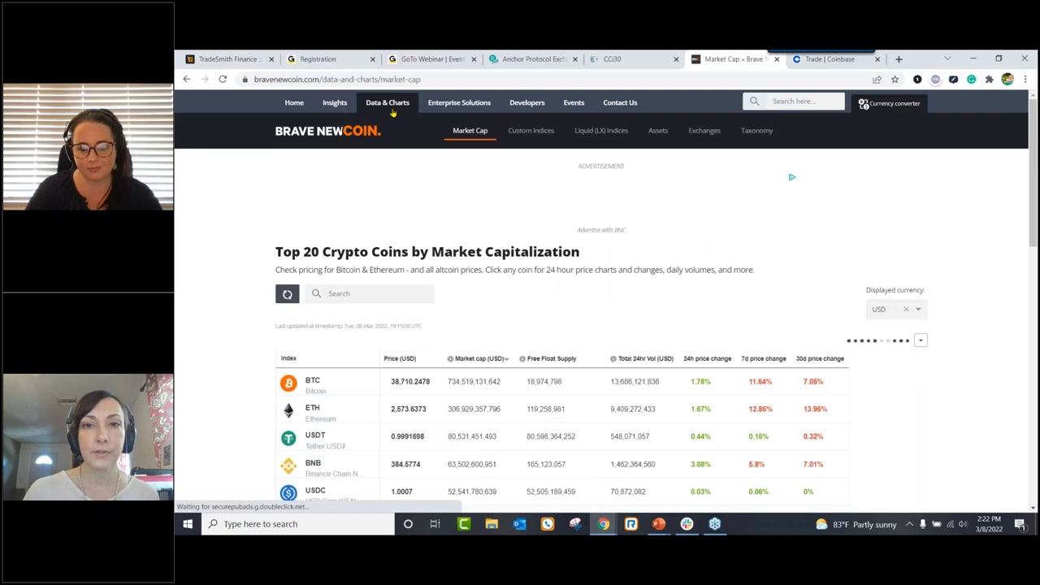
left_click(705, 132)
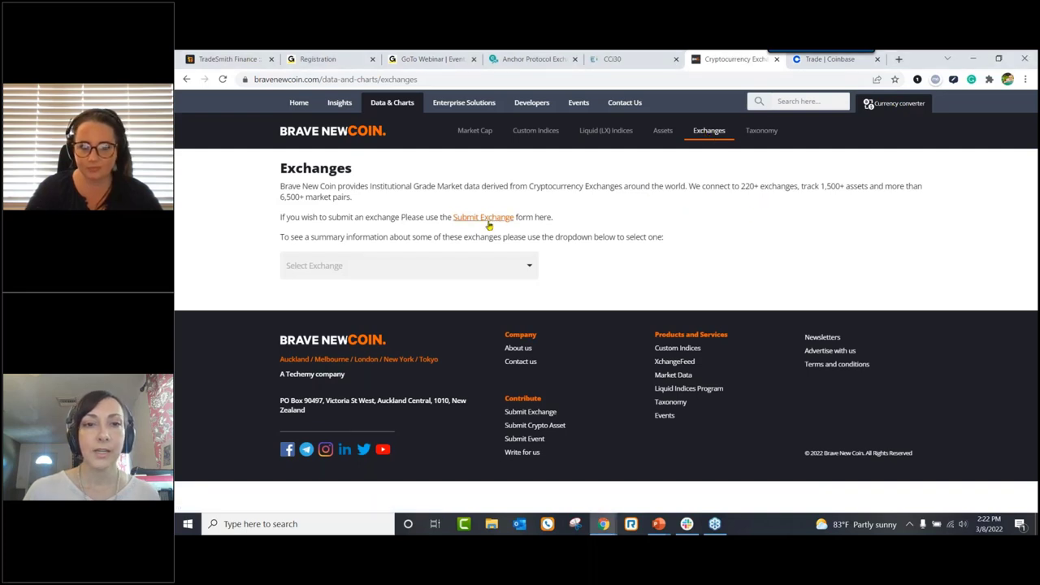
- Pick Bancor Network from the Select Exchange dropdown to view its profile
left_click(521, 273)
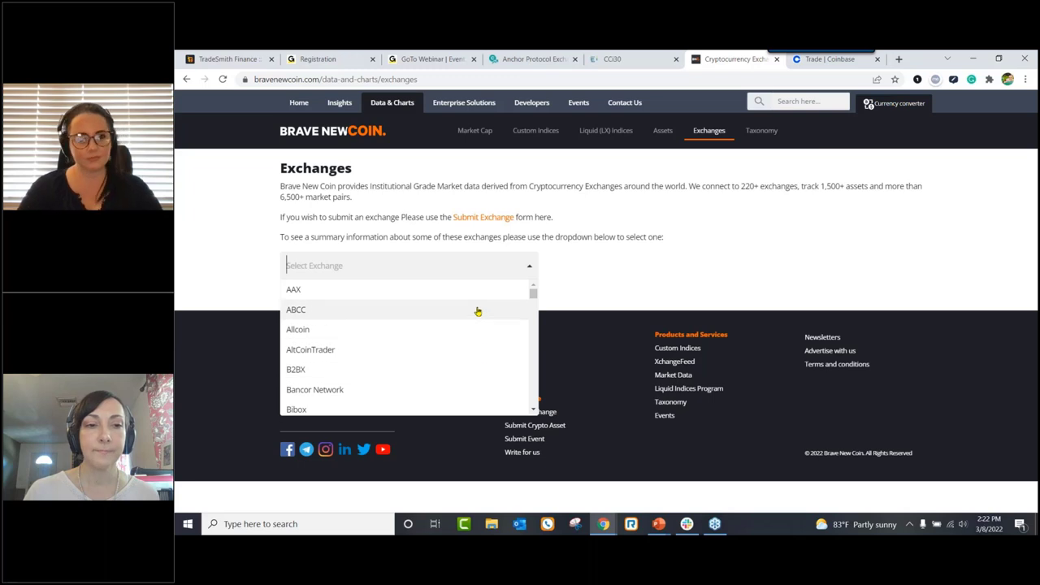
scroll(439, 374, "down", 1)
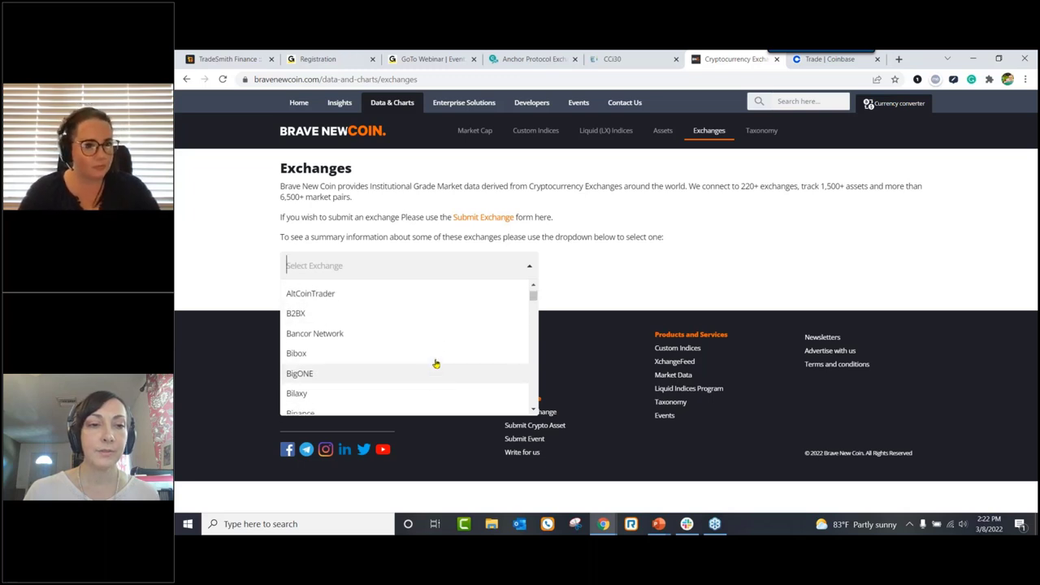
left_click(433, 334)
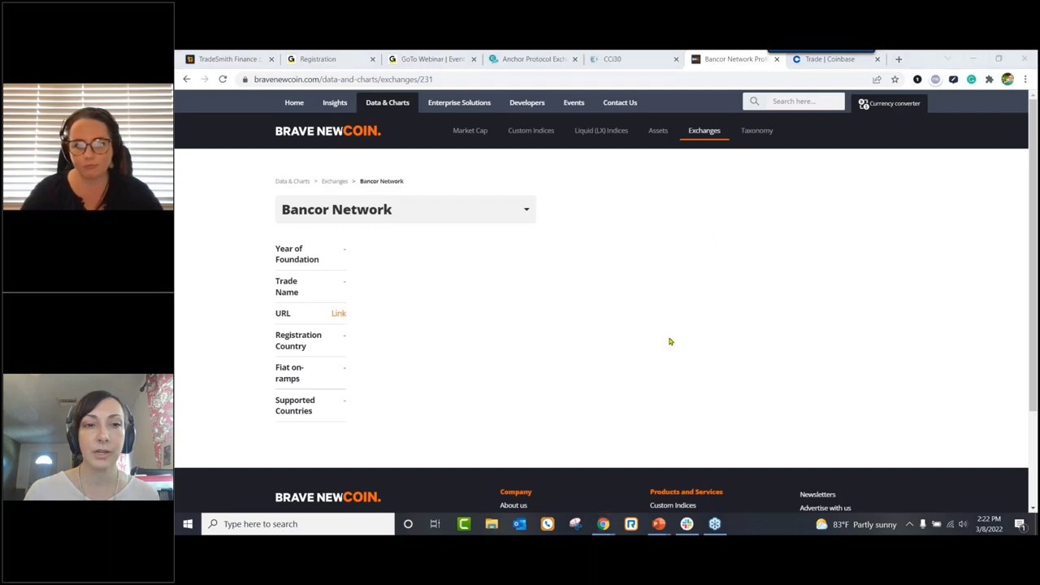
- View the Bitbank exchange profile, highlight its description, and return to Coinbase's Trade page
left_click(503, 214)
scroll(433, 286, "down", 3)
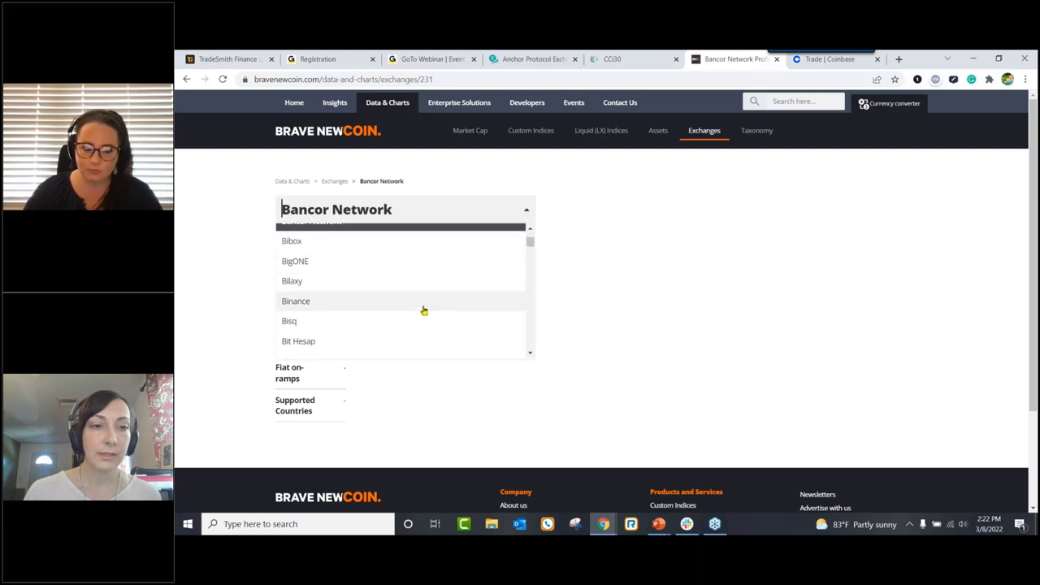
scroll(423, 308, "down", 1)
left_click(417, 344)
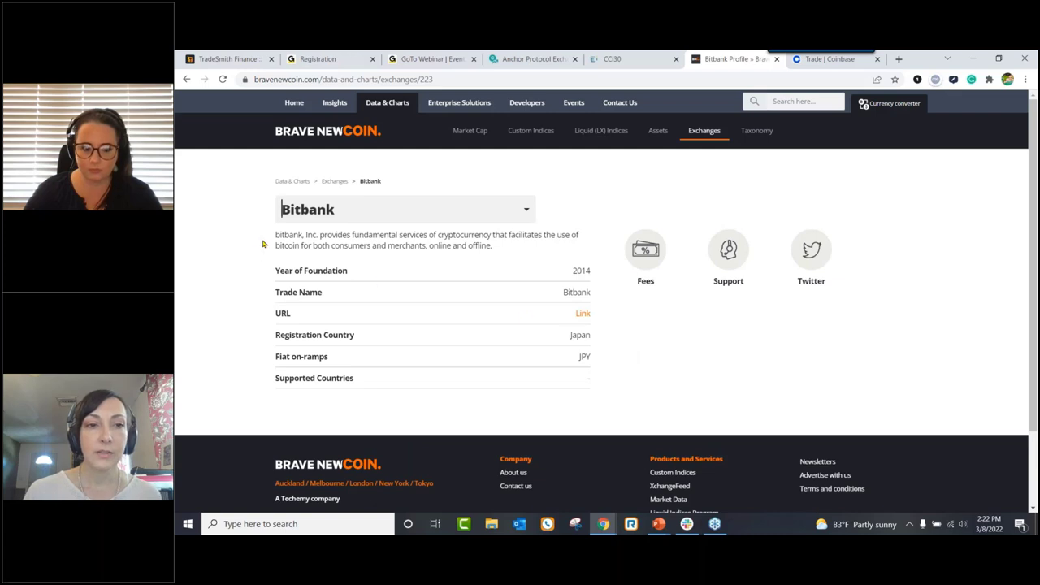
left_click_drag(274, 236, 555, 281)
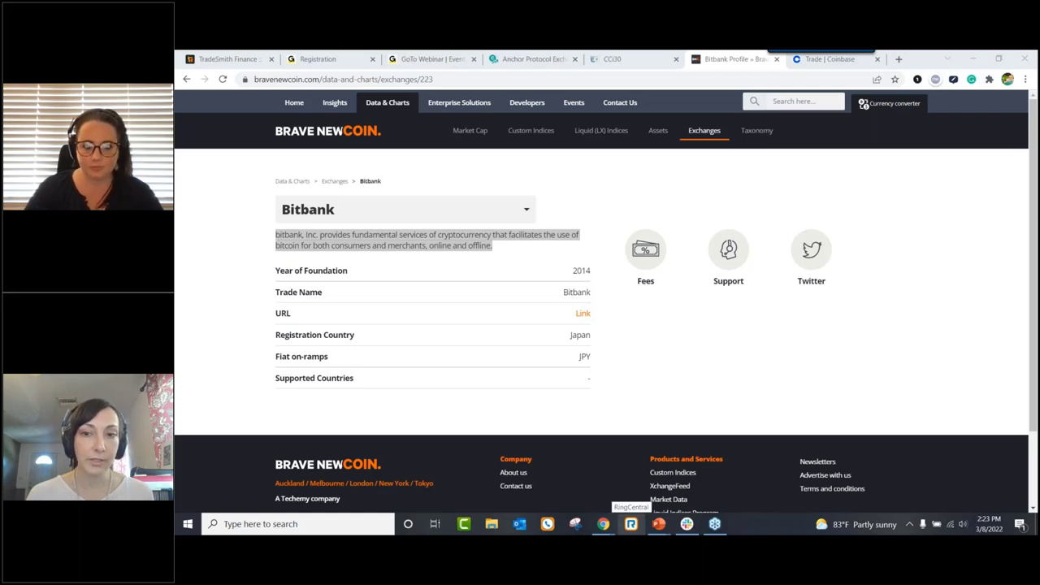
left_click(831, 59)
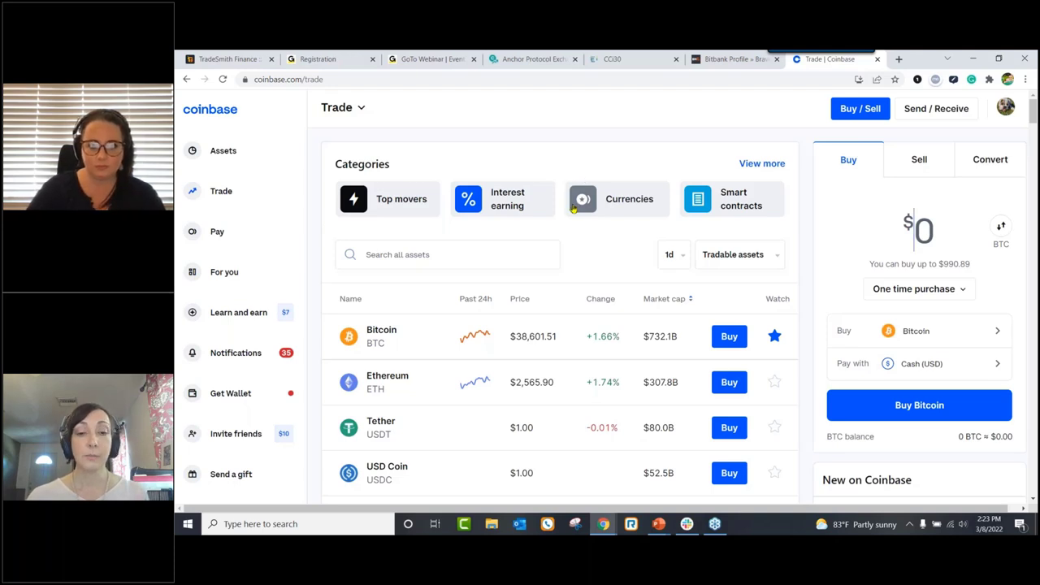
- Bring the bootcamp slide show forward and go back three slides to 'Types of Digital Wallets'
mouse_move(658, 527)
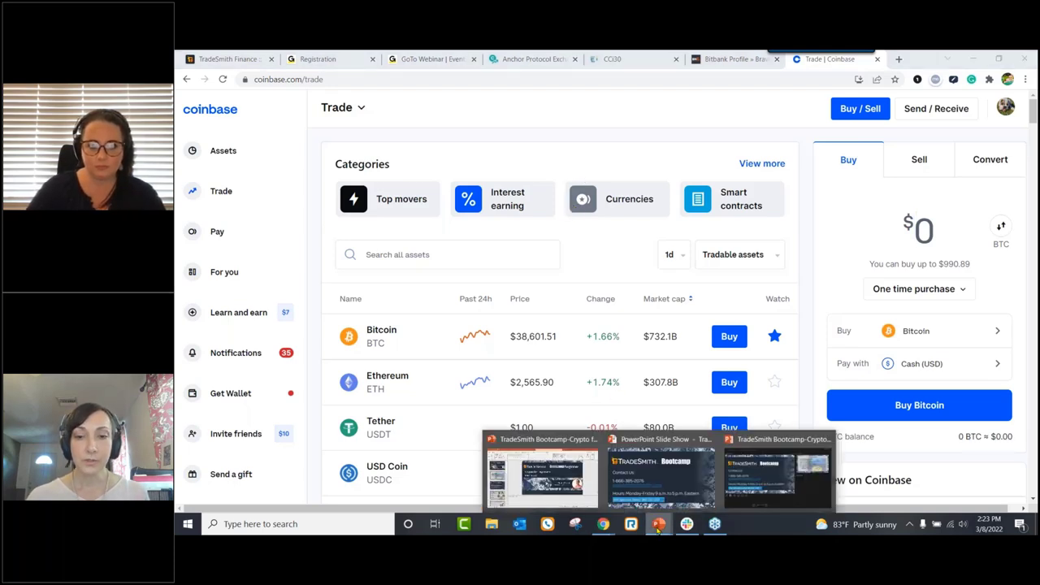
left_click(678, 443)
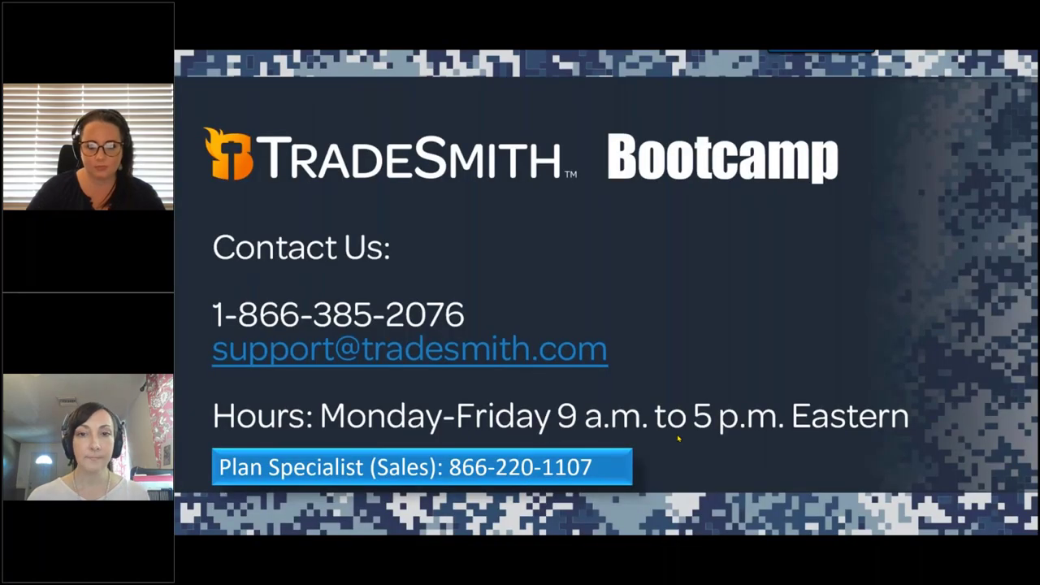
key("Left")
key("Left")
key("Left")
key("Left")
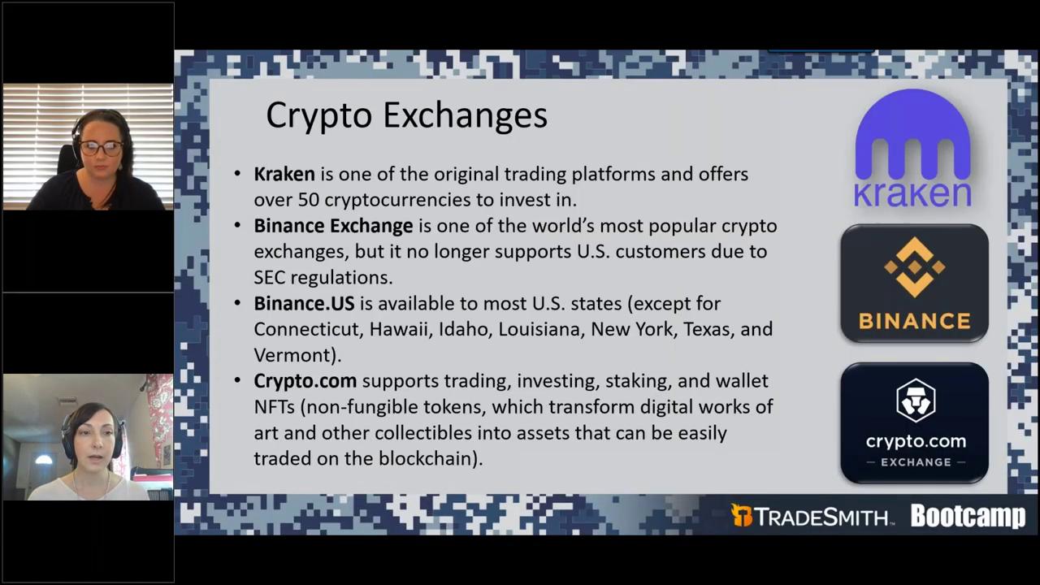
key("Left")
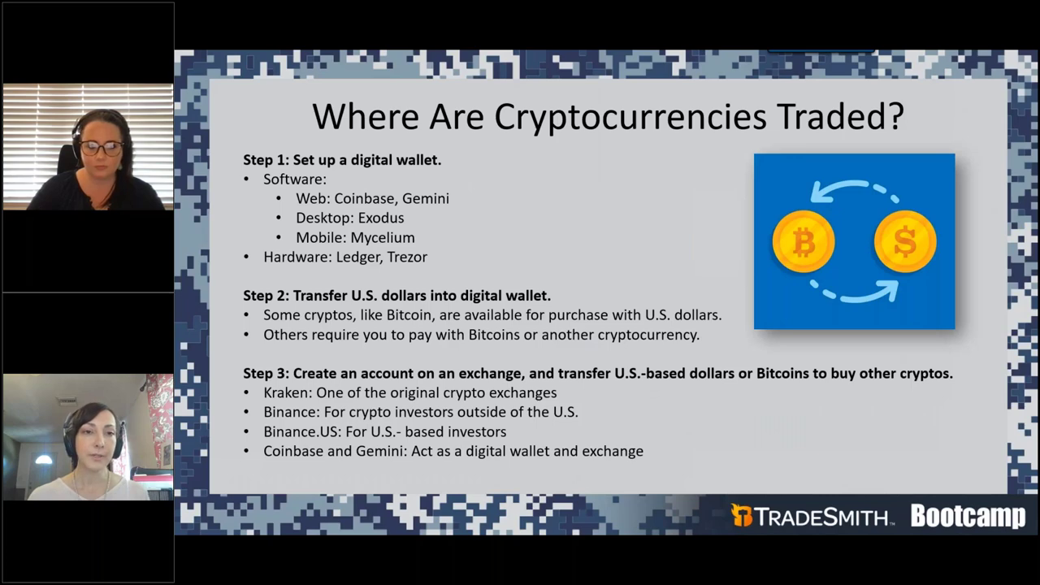
key("Left")
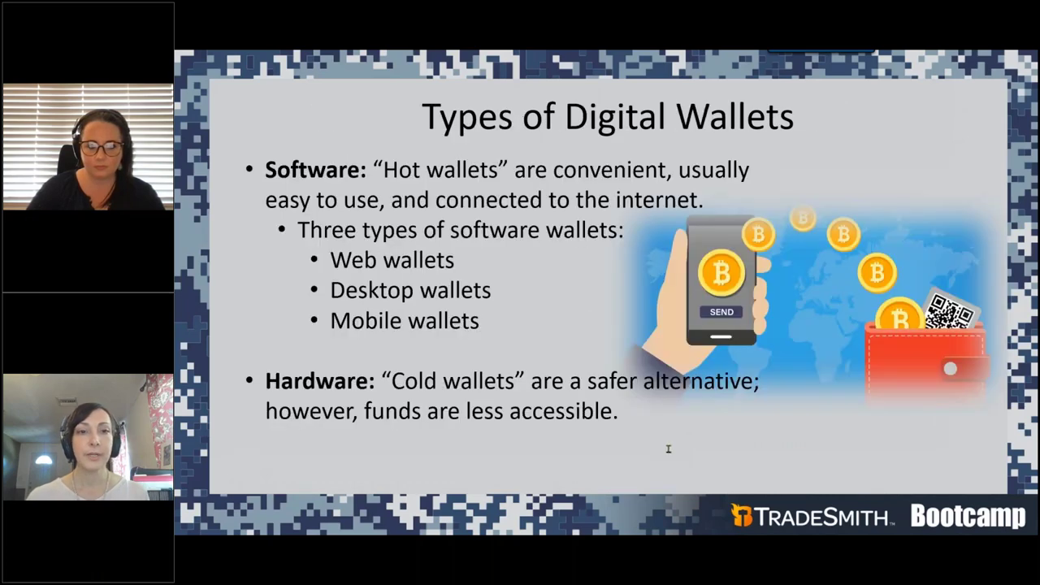